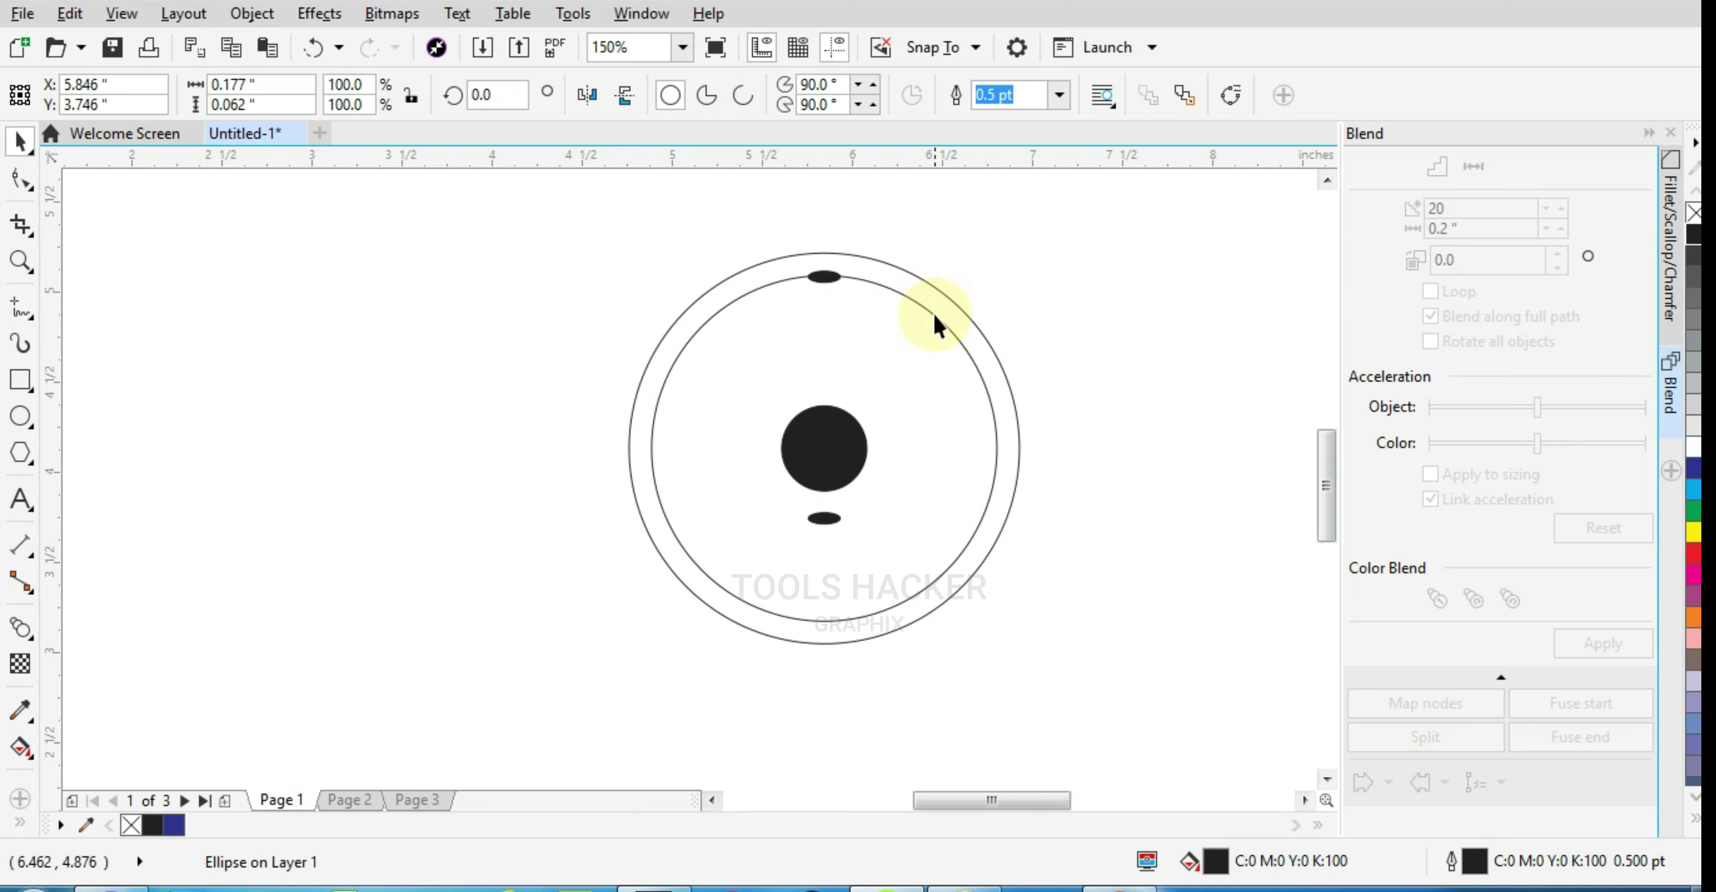
# Position the lower black oval on the bottom of the inner circle and group it with the matching oval at the top
pyautogui.scroll(2, 845, 617)
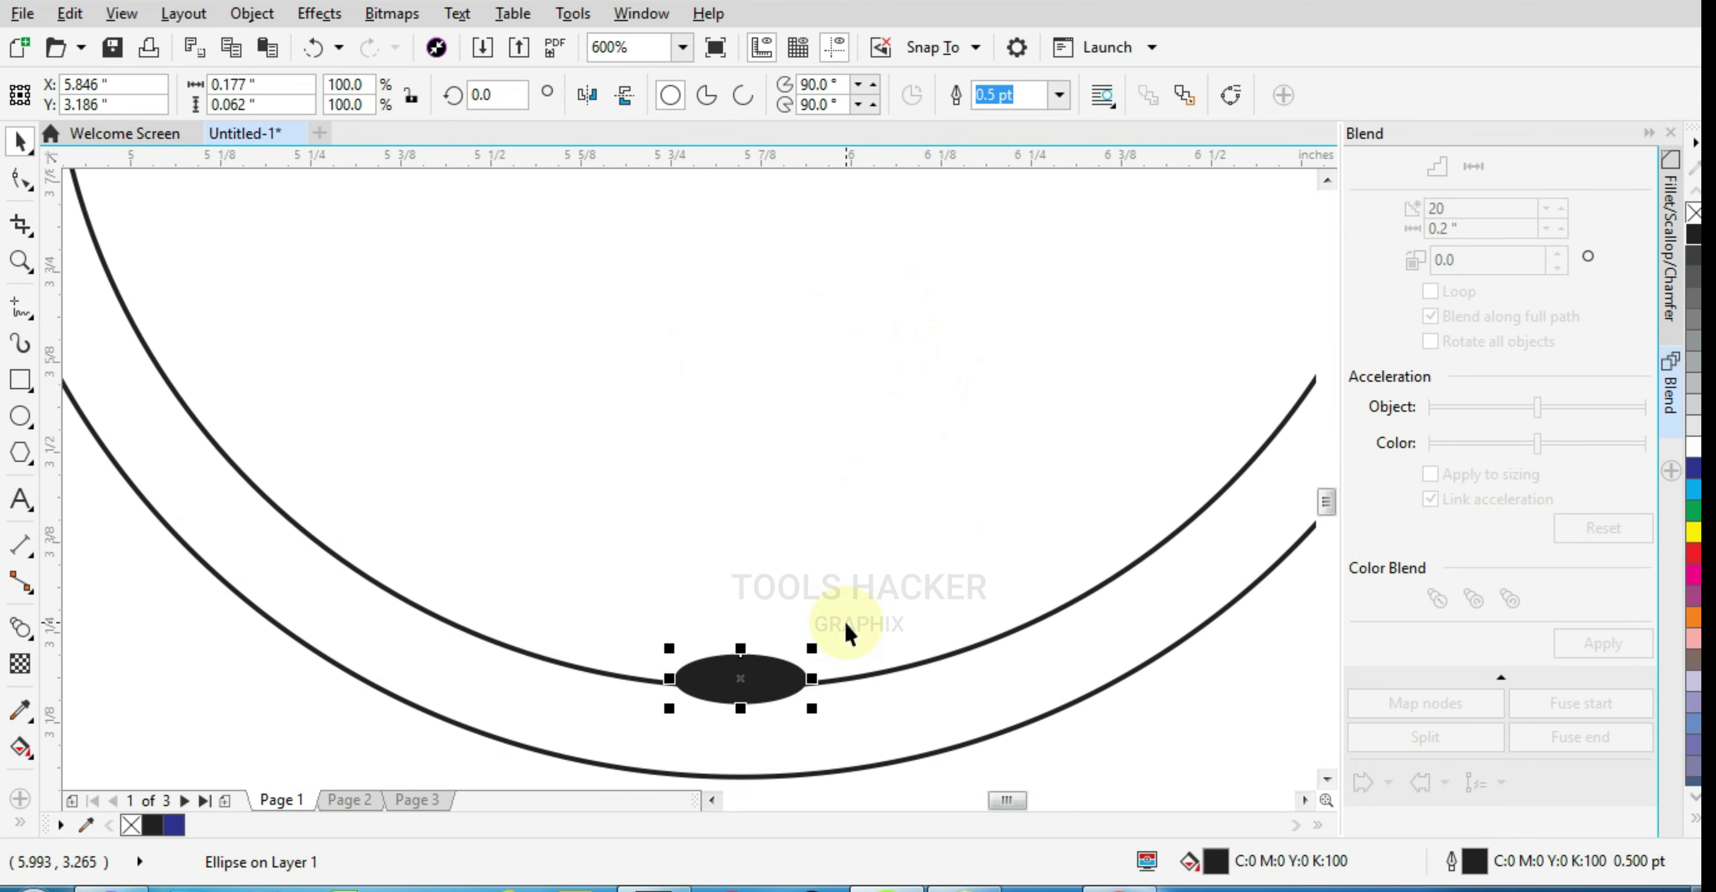
pyautogui.press('Down')
pyautogui.scroll(-4, 1078, 464)
pyautogui.scroll(4, 1082, 453)
pyautogui.keyDown('shift'); pyautogui.click(913, 469); pyautogui.keyUp('shift')
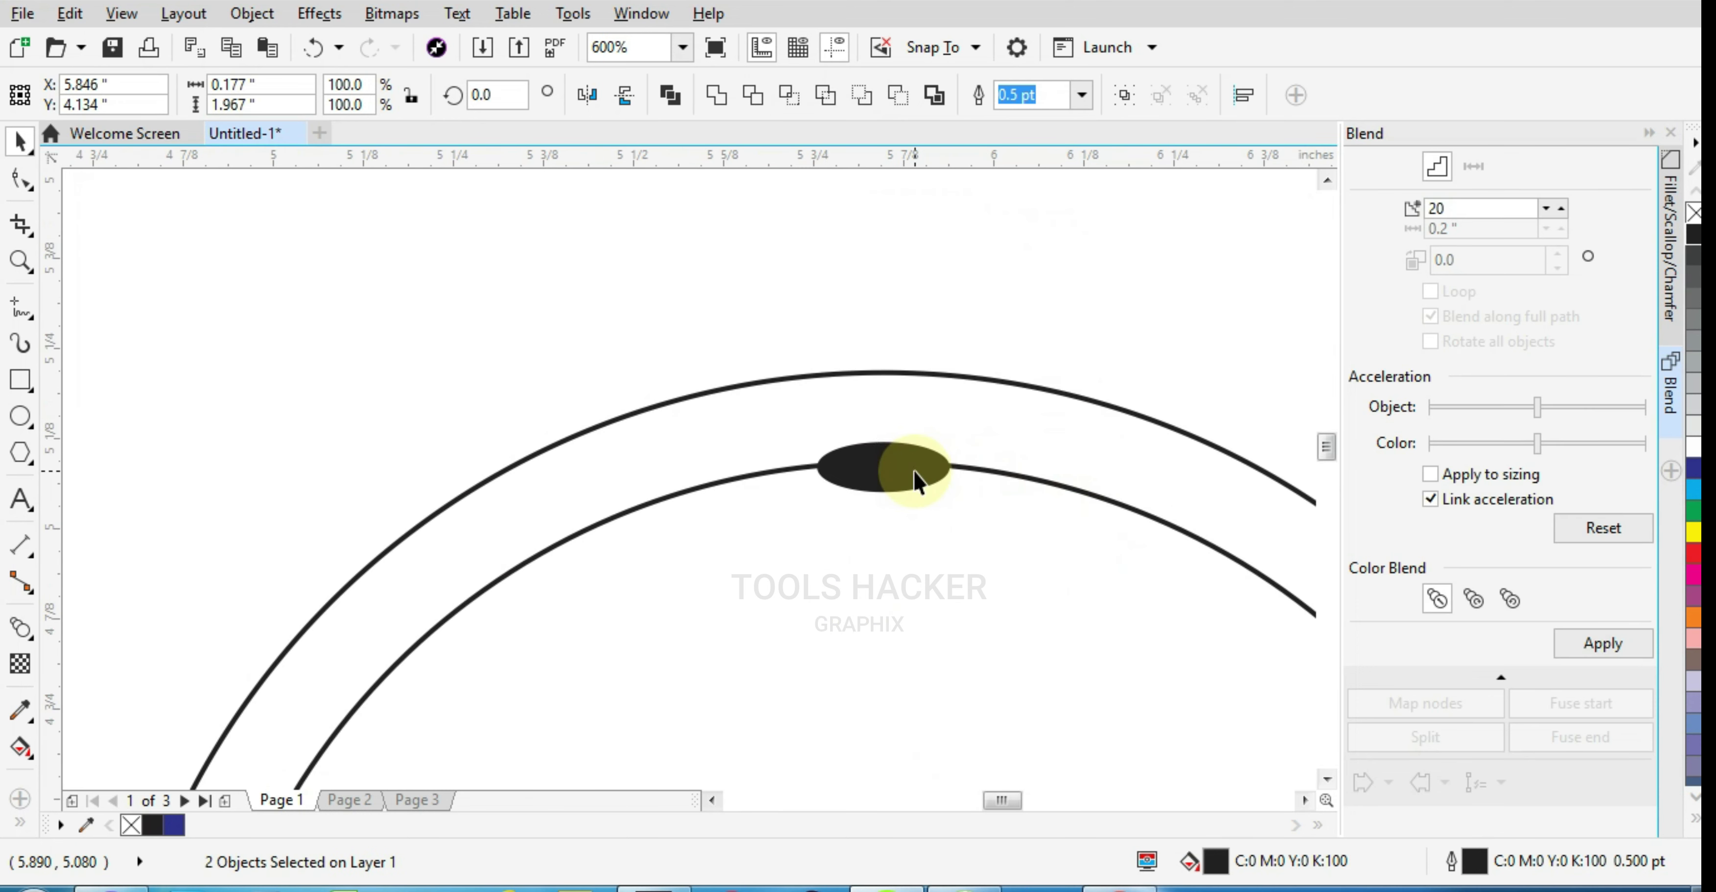
pyautogui.hotkey('ctrl', 'g')
pyautogui.keyDown('shift'); pyautogui.click(993, 379); pyautogui.keyUp('shift')
pyautogui.keyDown('shift'); pyautogui.click(978, 376); pyautogui.keyUp('shift')
pyautogui.scroll(-1, 873, 271)
pyautogui.scroll(1, 910, 360)
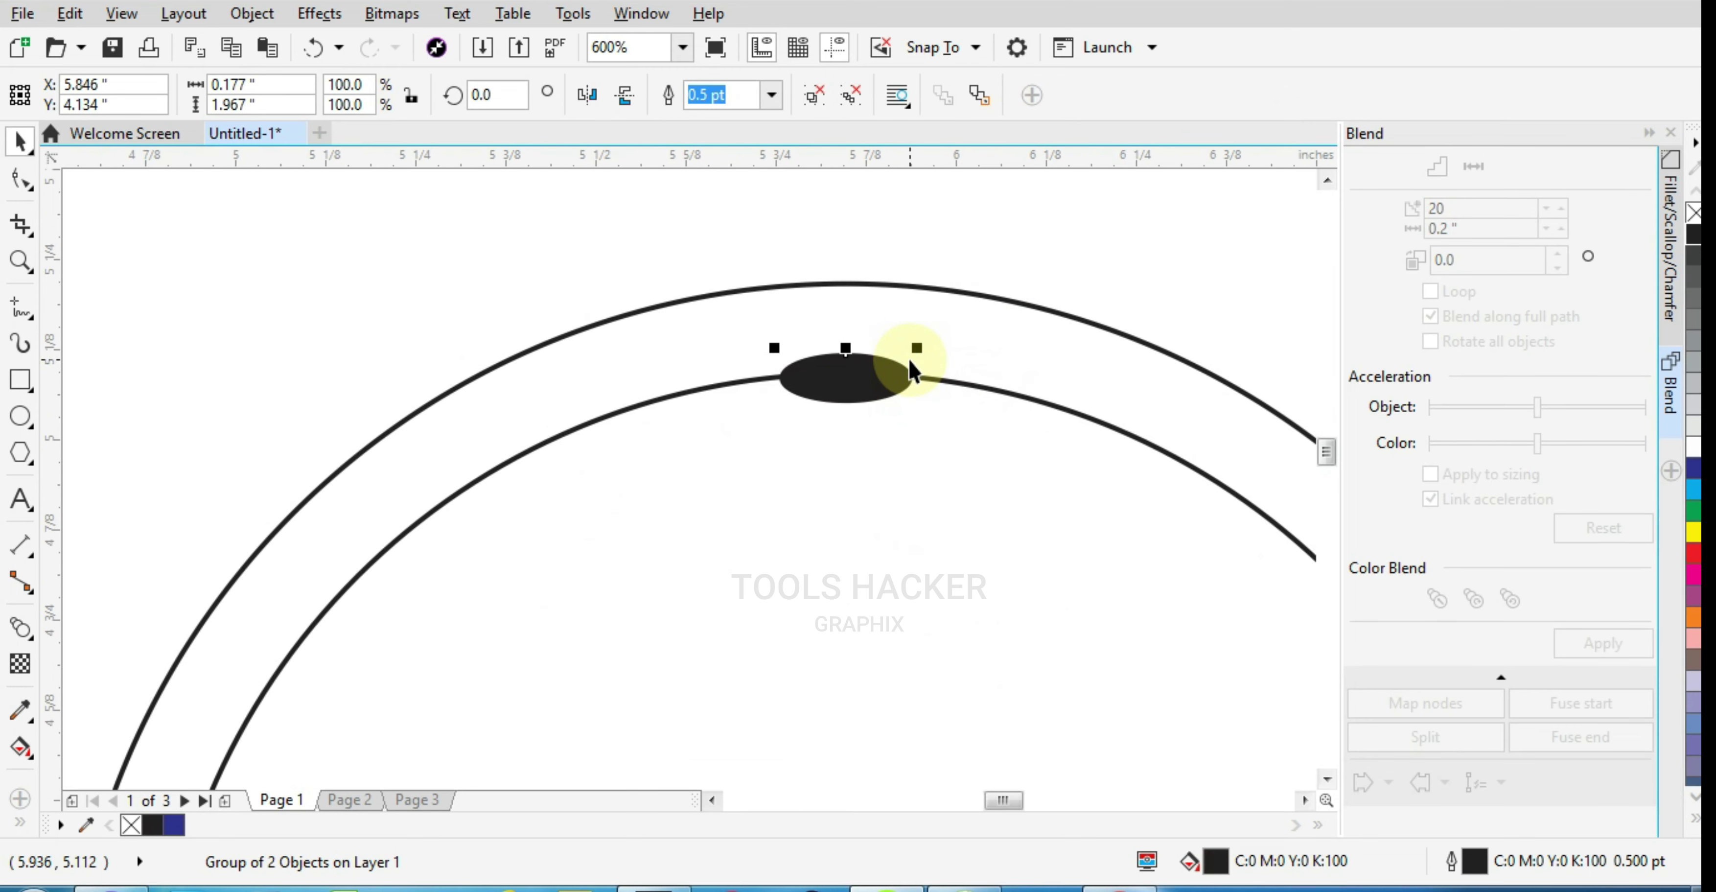
# Copy the oval pair rotated 15° clockwise and repeat the rotated copy until ovals fill the whole inner circle
pyautogui.click(841, 378)
pyautogui.moveTo(919, 345); pyautogui.dragTo(1028, 398)
pyautogui.hotkey('ctrl', 'r')
pyautogui.scroll(-3, 633, 250)
pyautogui.scroll(1, 642, 254)
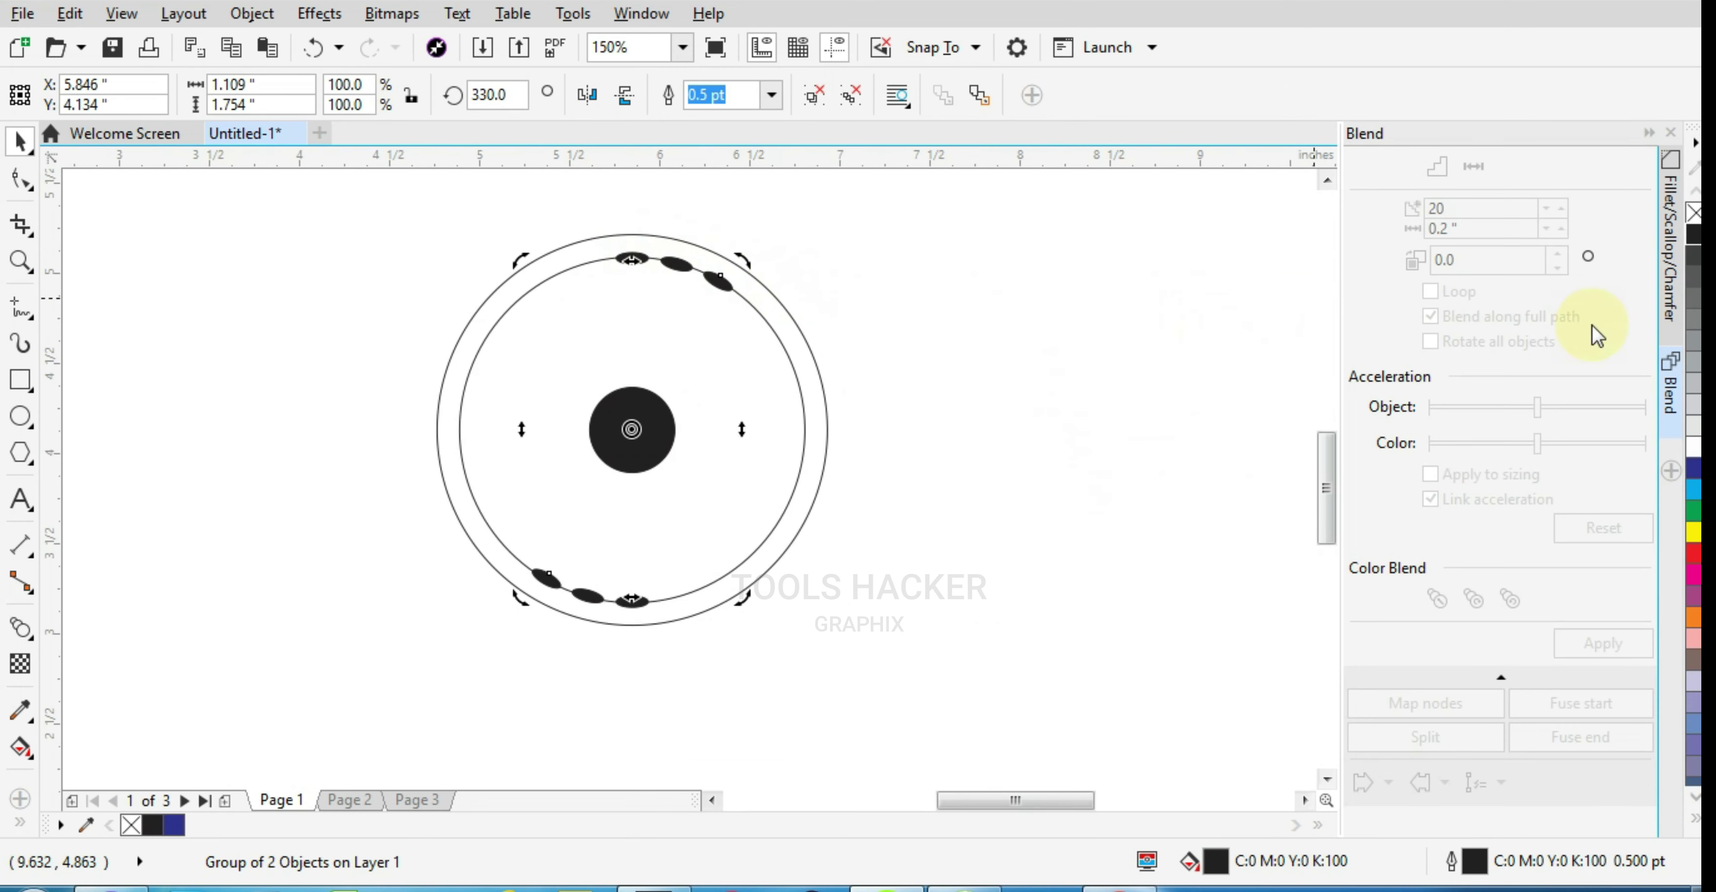
pyautogui.hotkey('ctrl', 'r')
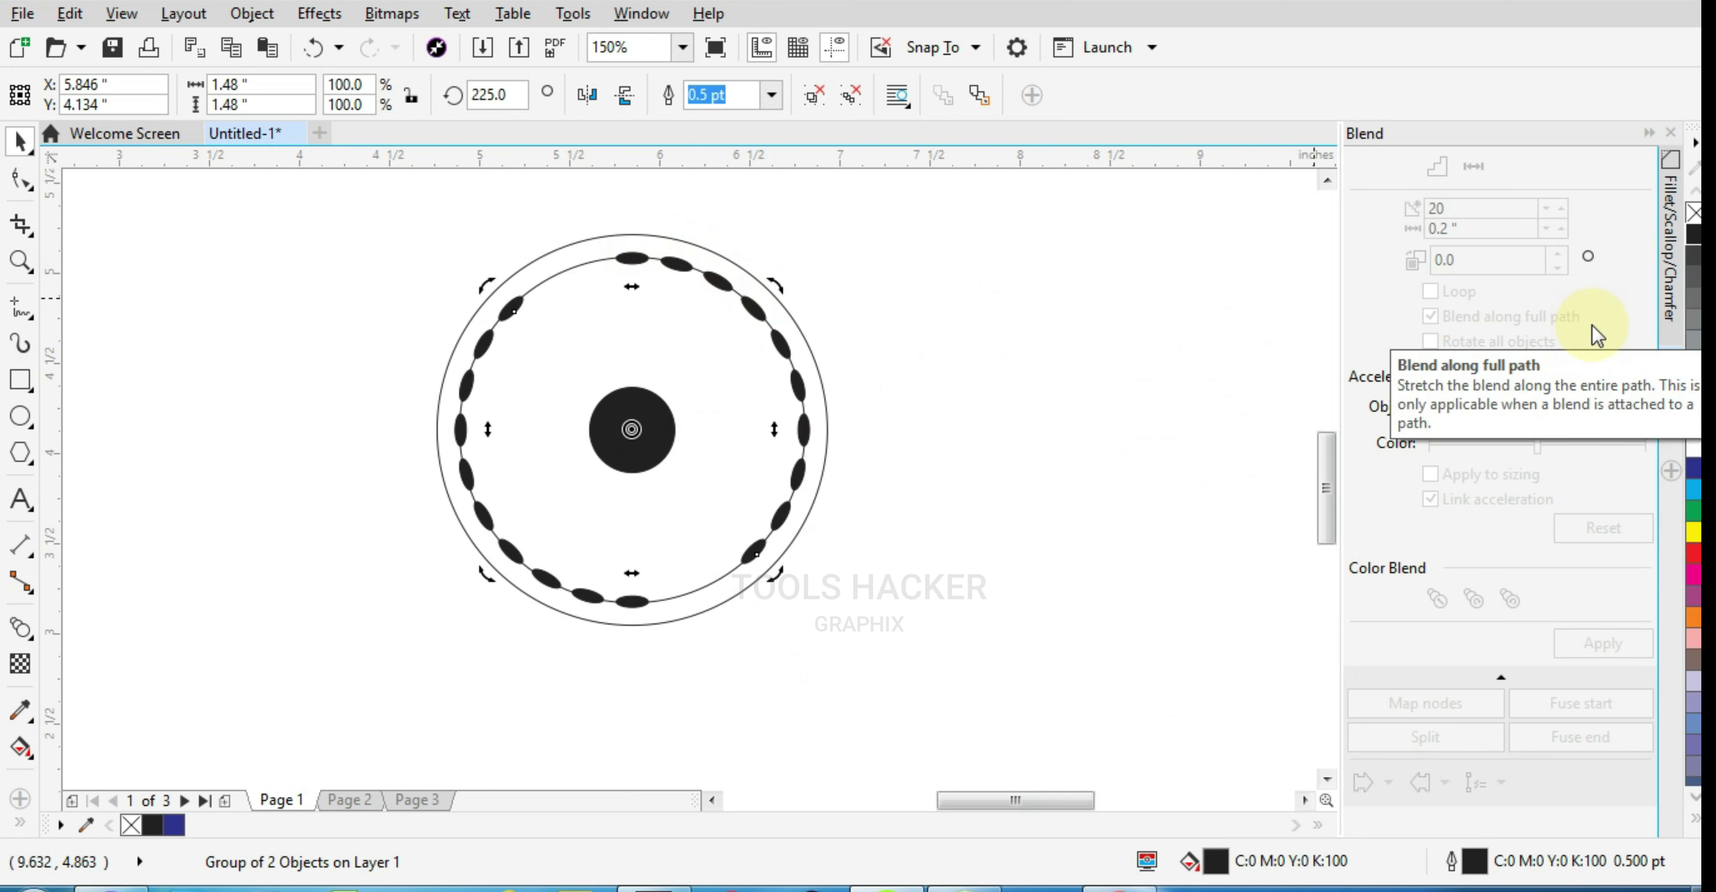
pyautogui.hotkey('ctrl', 'r')
# Group the two circles, the central hub and all the ovals into one object
pyautogui.click(1026, 383)
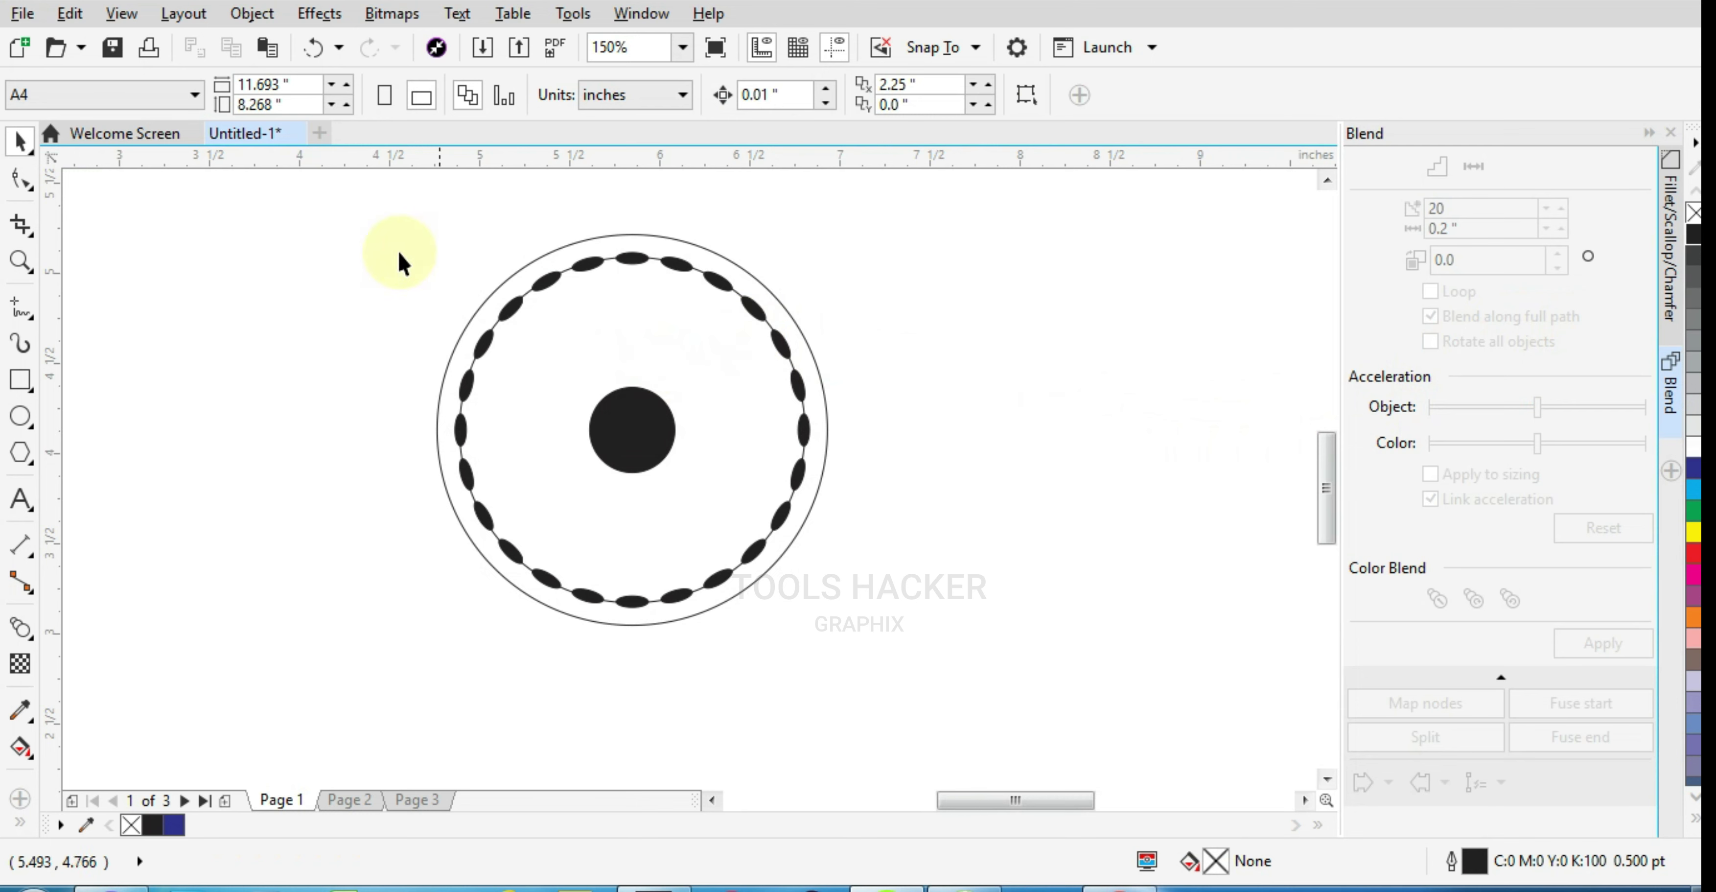
pyautogui.moveTo(338, 225); pyautogui.dragTo(848, 650)
pyautogui.scroll(2, 629, 268)
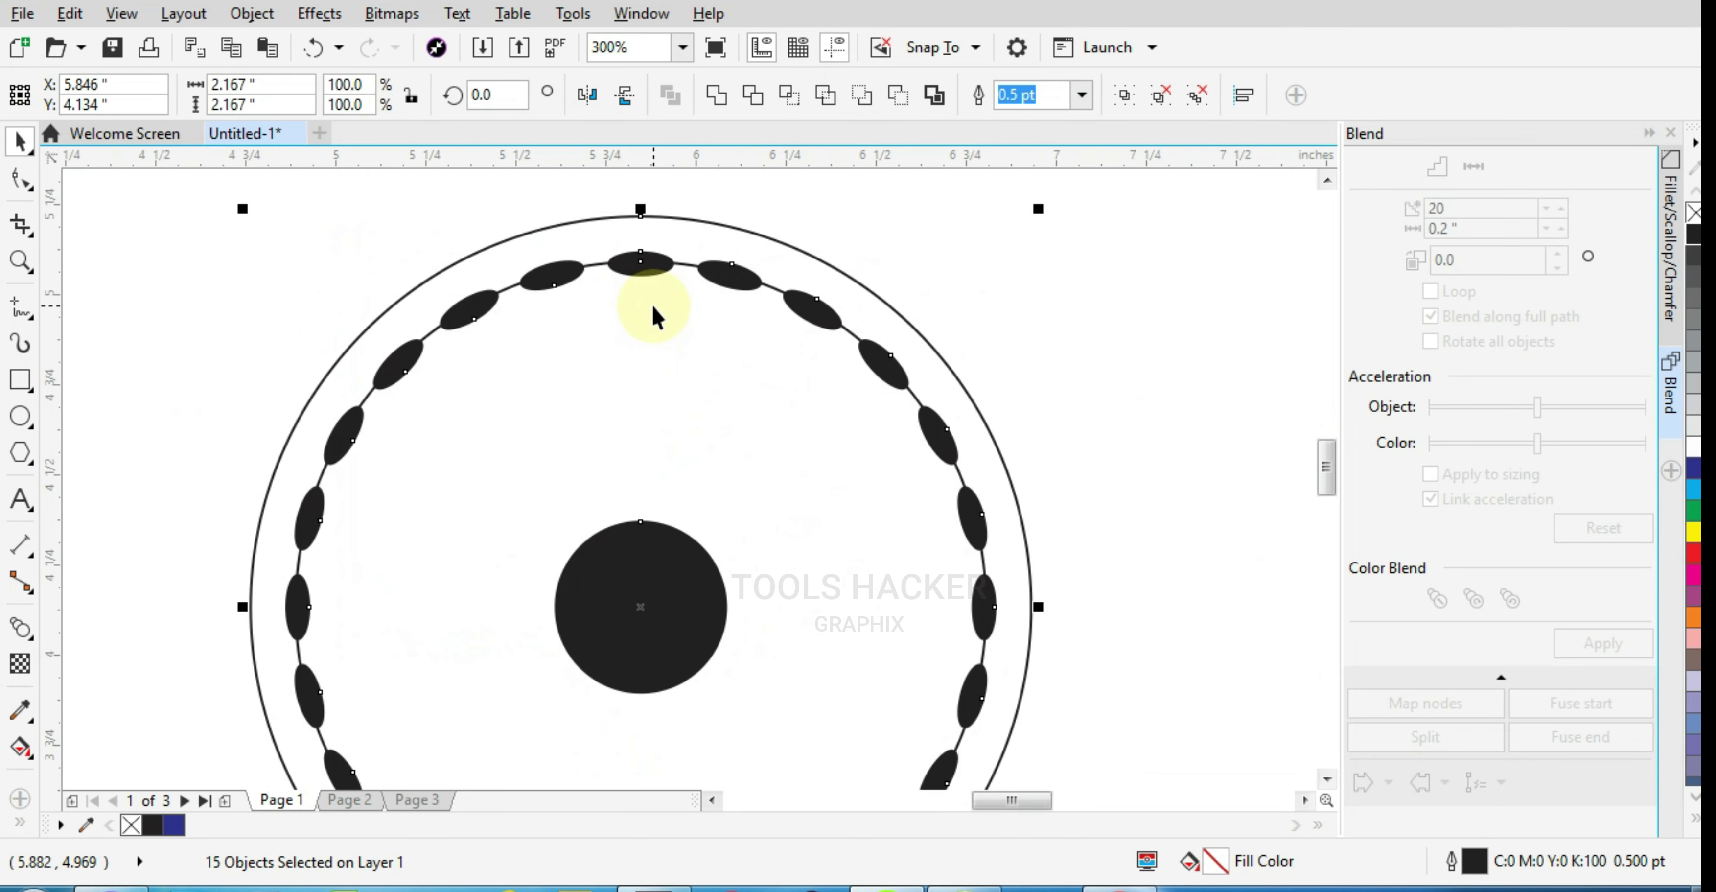
pyautogui.hotkey('ctrl', 'g')
# Place a vertical guideline through the wheel's center and rotate the group to 352.917° so the guideline falls between two ovals
pyautogui.scroll(2, 651, 304)
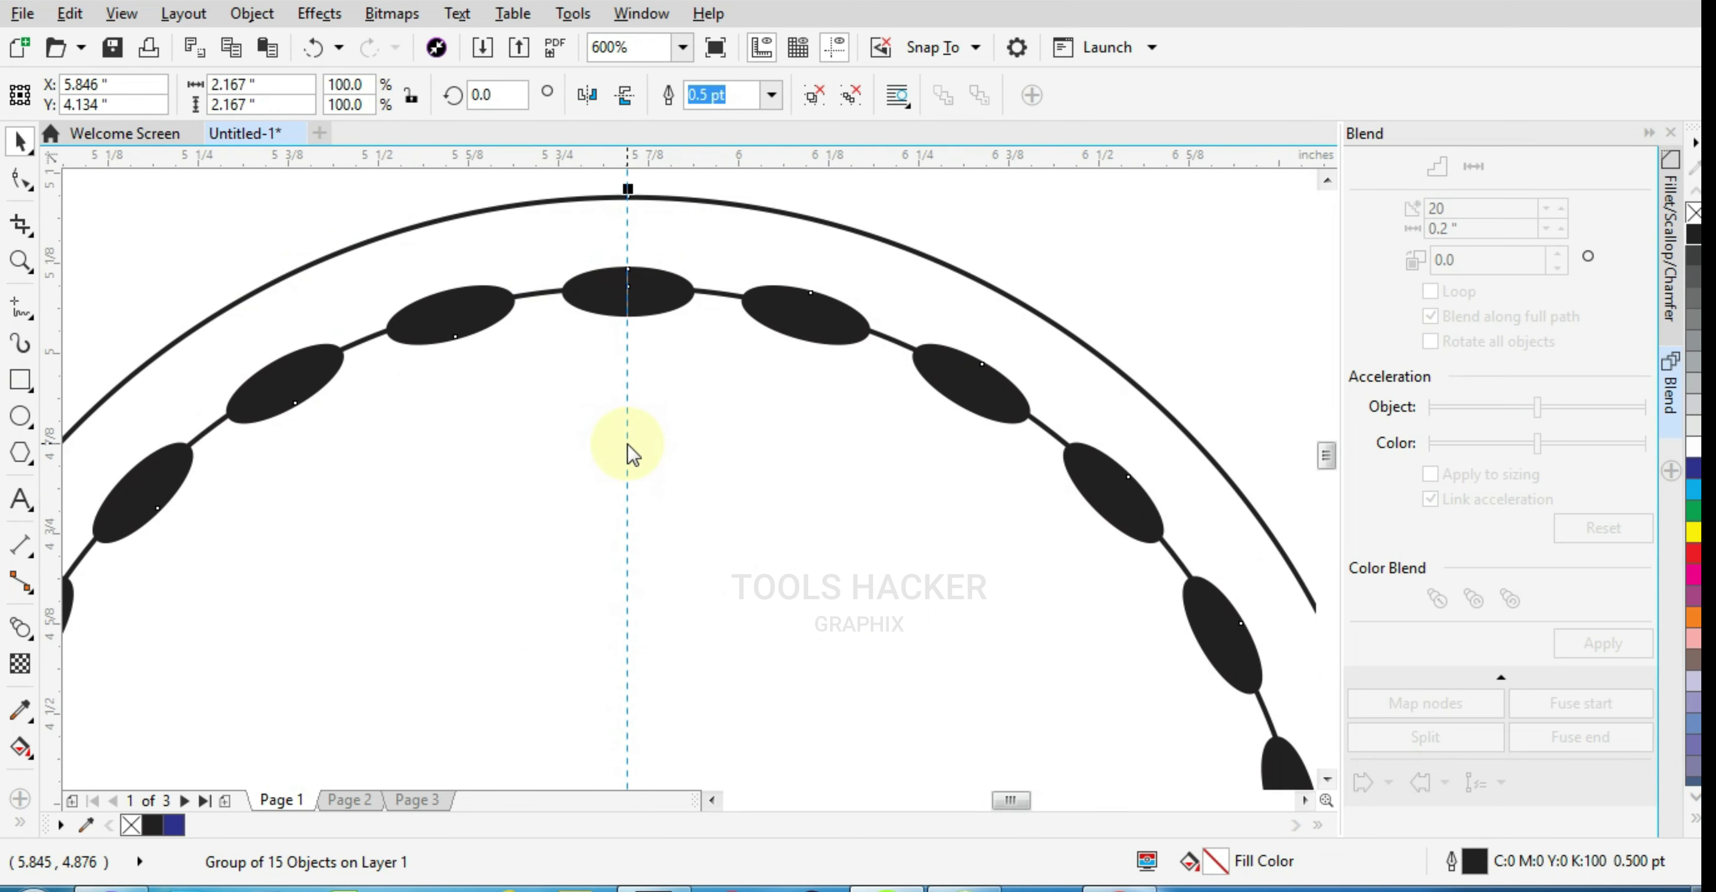
pyautogui.click(659, 302)
pyautogui.scroll(-2, 659, 302)
pyautogui.moveTo(1066, 259); pyautogui.dragTo(1072, 325)
pyautogui.press('Escape')
# Draw a square about 0.18 inches wide above the hub and rotate it 45° into a diamond
pyautogui.click(21, 385)
pyautogui.moveTo(683, 435); pyautogui.dragTo(749, 499)
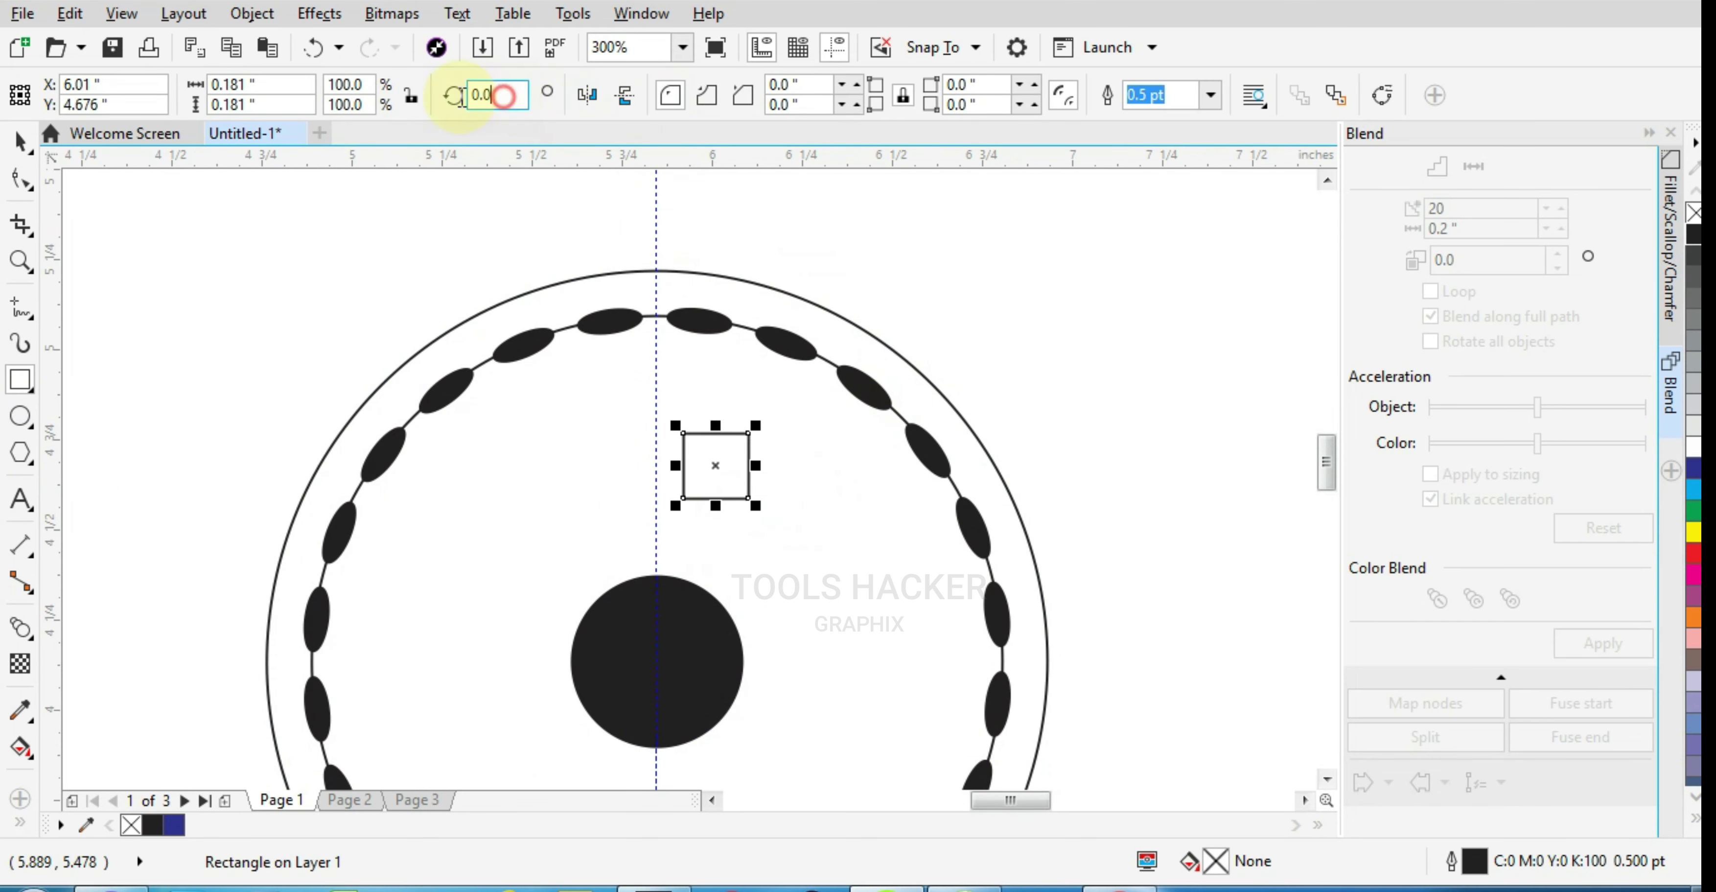
pyautogui.write('45')
pyautogui.press('Return')
pyautogui.click(19, 139)
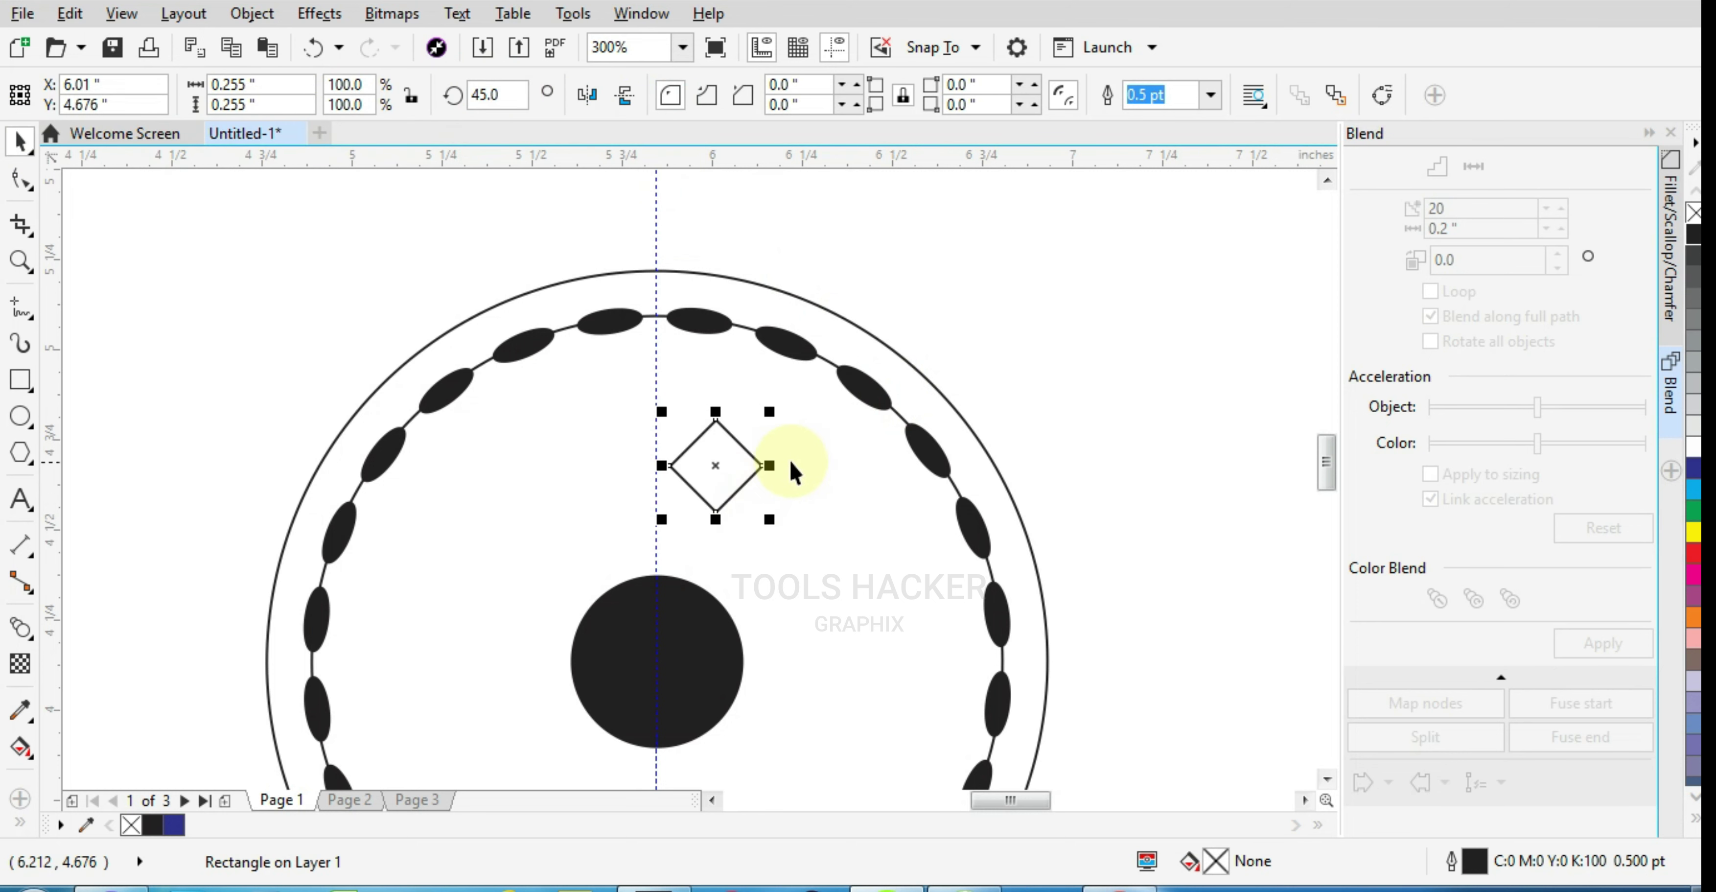
# Align the diamond's center with the vertical center of the wheel group
pyautogui.keyDown('shift'); pyautogui.click(861, 330); pyautogui.keyUp('shift')
pyautogui.press('c')
pyautogui.click(925, 325)
# Stretch the diamond down to the hub, about 0.435 inches tall, and narrow it to about 0.091 inches wide
pyautogui.click(673, 496)
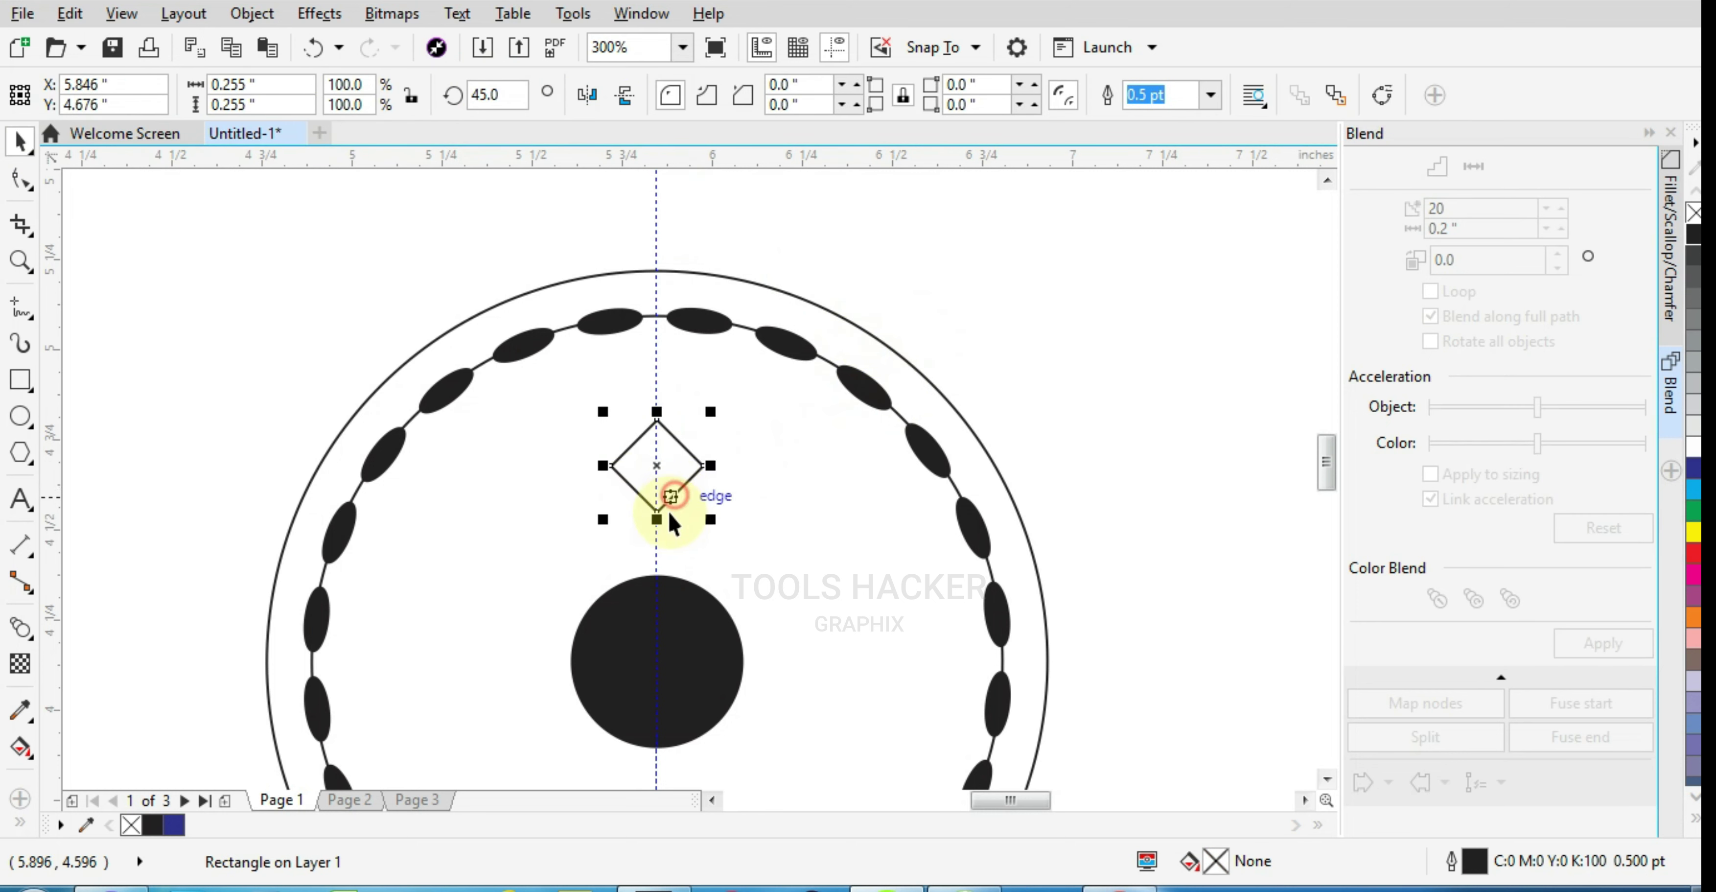
pyautogui.scroll(1, 661, 528)
pyautogui.moveTo(651, 504); pyautogui.dragTo(666, 620)
pyautogui.scroll(2, 666, 387)
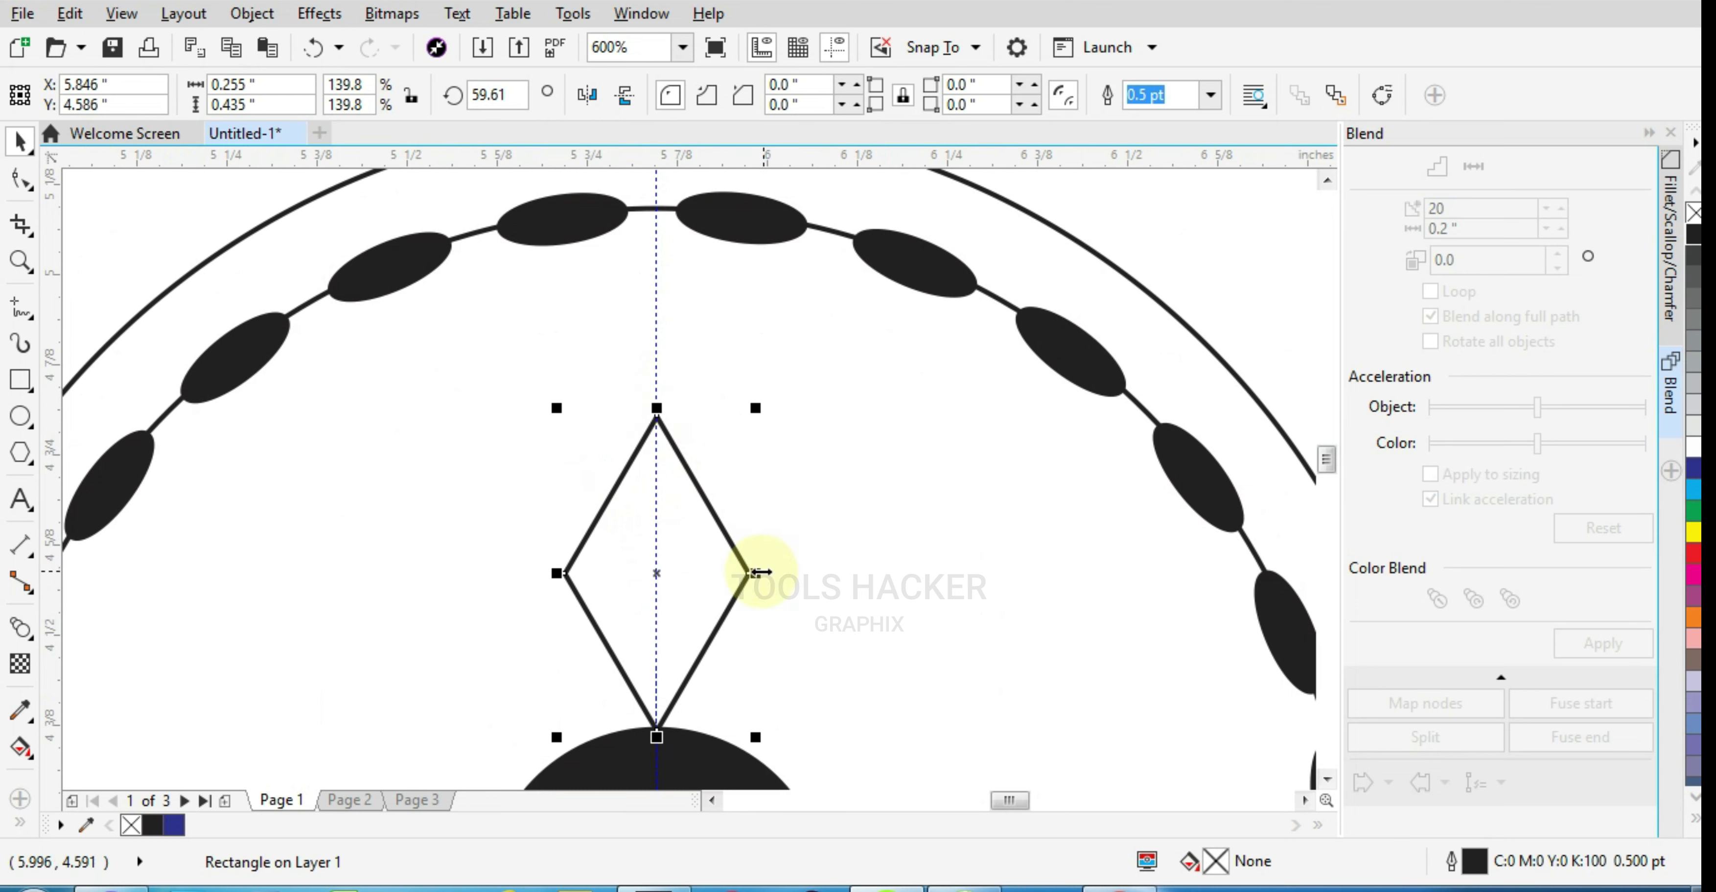
pyautogui.moveTo(758, 563); pyautogui.dragTo(696, 590)
# Convert the diamond to curves and extend its top node up to the inner circle, making it about 0.724 inches tall
pyautogui.hotkey('ctrl', 'q')
pyautogui.click(19, 178)
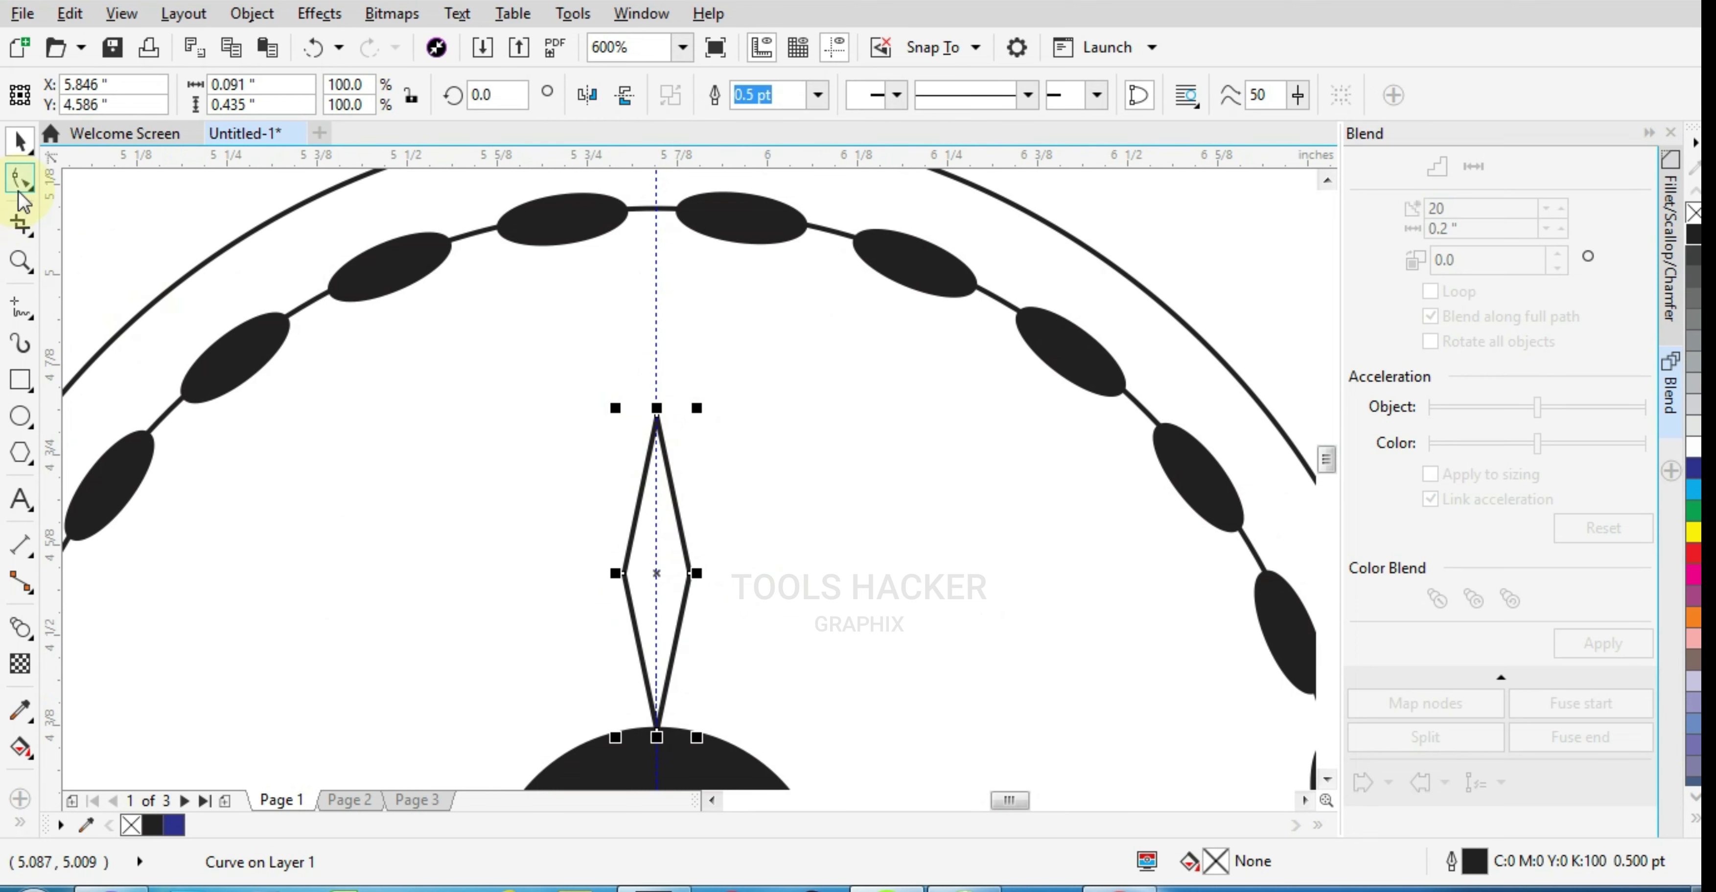
pyautogui.moveTo(656, 417); pyautogui.dragTo(658, 209)
pyautogui.scroll(-1, 674, 394)
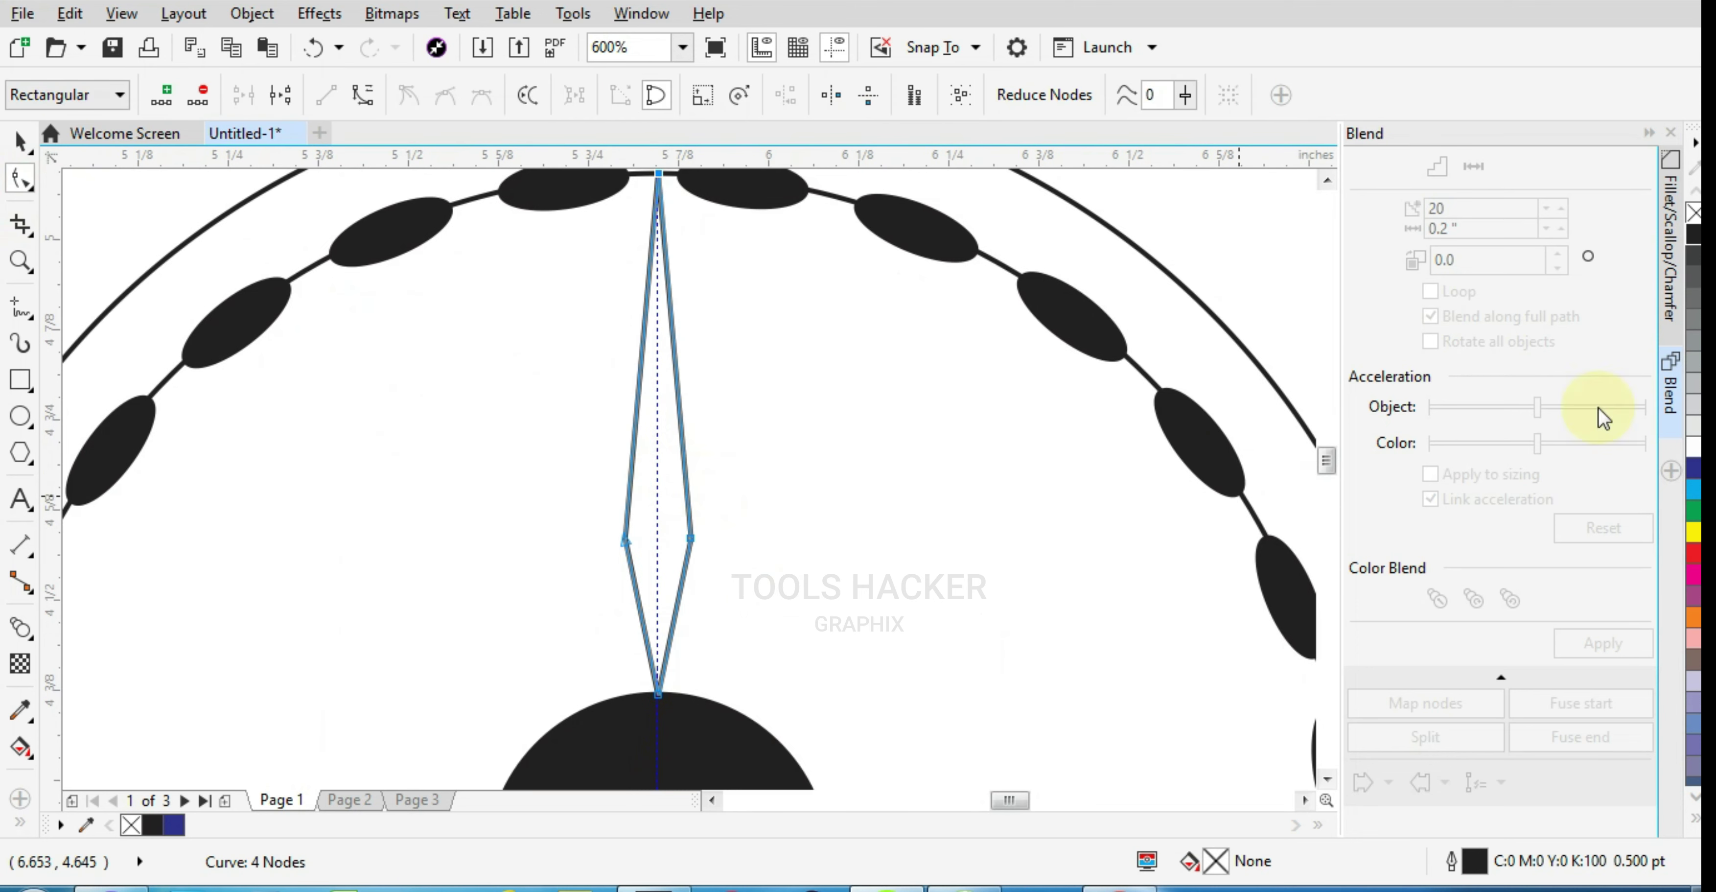
# Fill the spoke with black and remove its outline
pyautogui.click(1696, 233)
pyautogui.rightClick(1693, 214)
pyautogui.scroll(-2, 657, 496)
pyautogui.click(19, 149)
# Move the spoke's center of rotation to the center of the hub
pyautogui.click(663, 507)
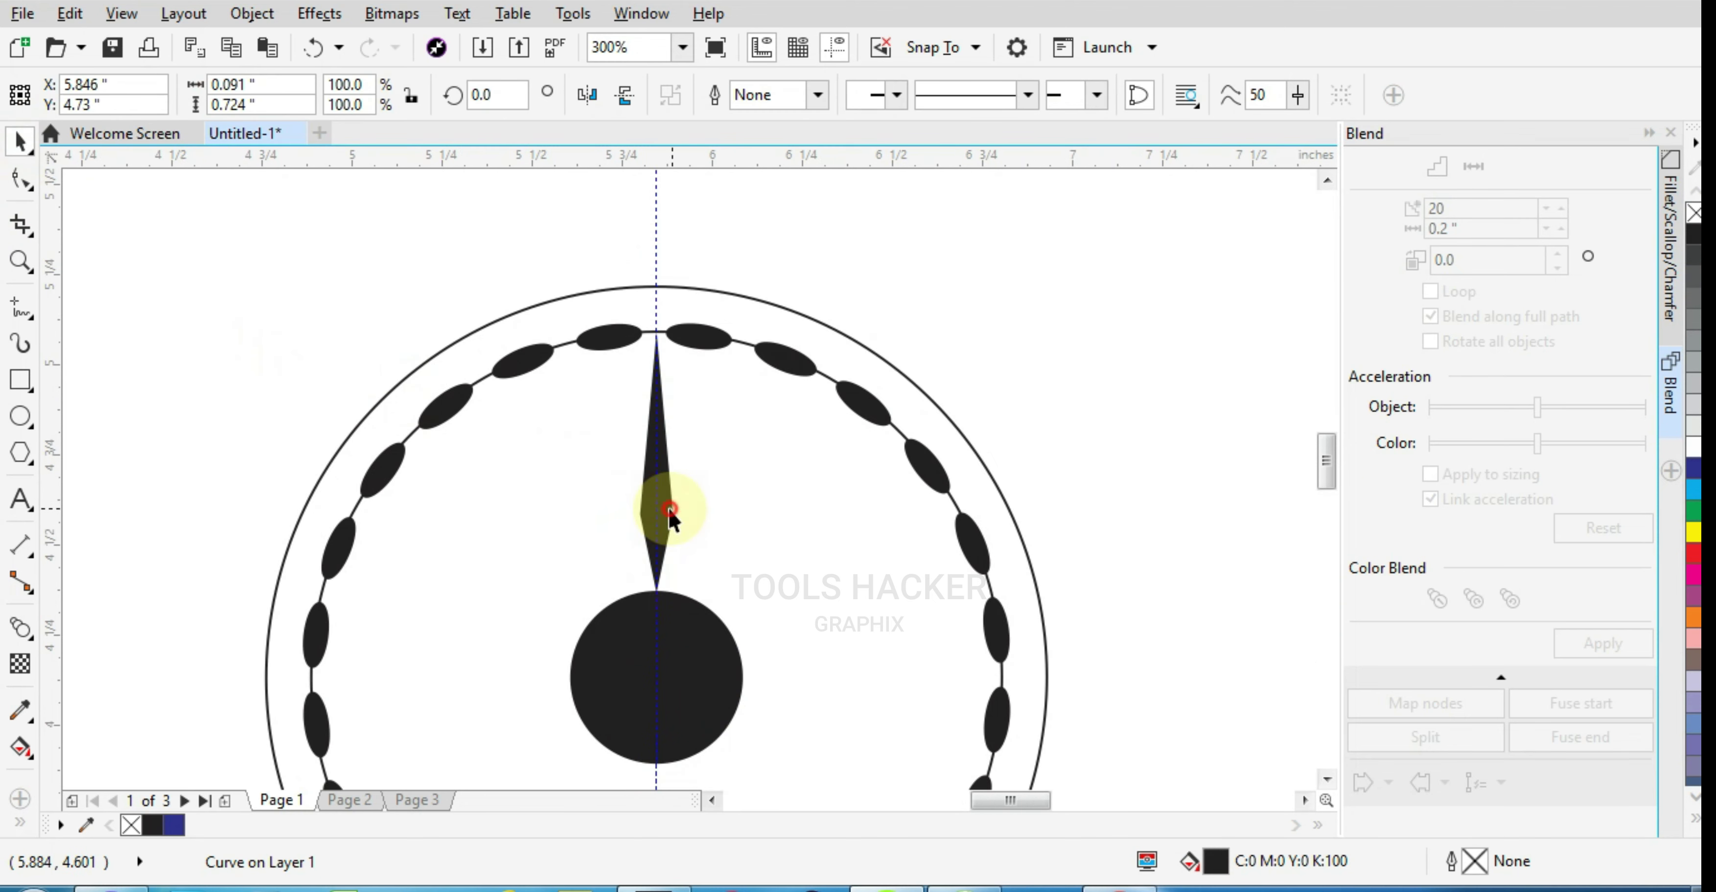
pyautogui.scroll(1, 674, 546)
pyautogui.scroll(-1, 652, 309)
pyautogui.moveTo(646, 341); pyautogui.dragTo(645, 557)
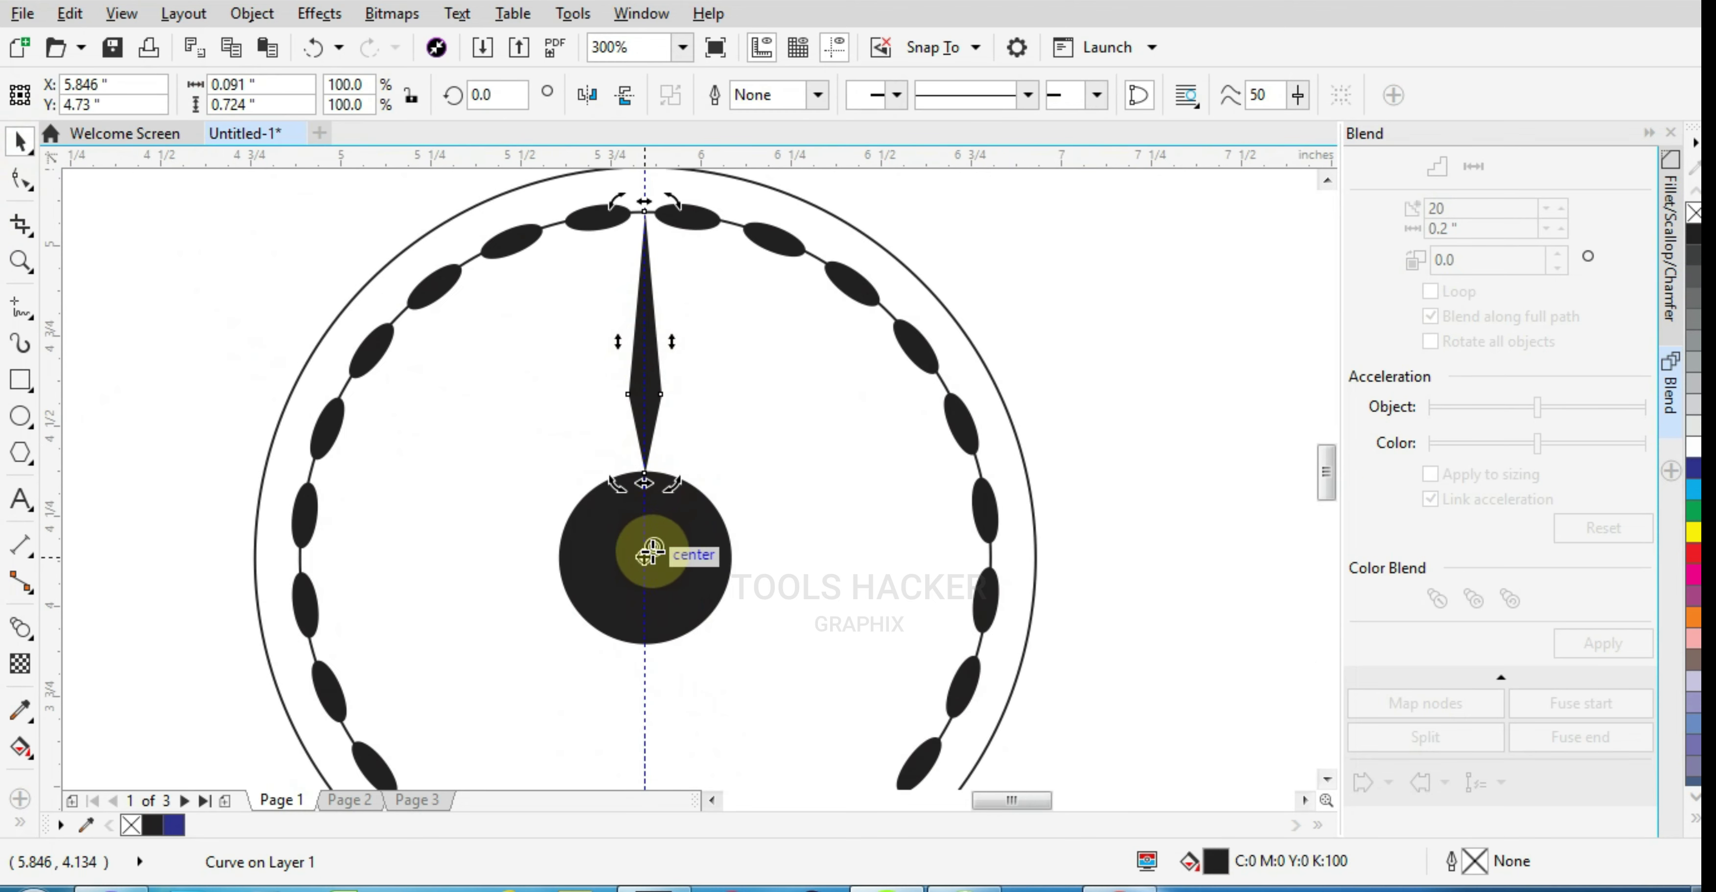
pyautogui.scroll(3, 733, 467)
pyautogui.scroll(-1, 727, 403)
pyautogui.scroll(-1, 725, 400)
pyautogui.scroll(1, 701, 276)
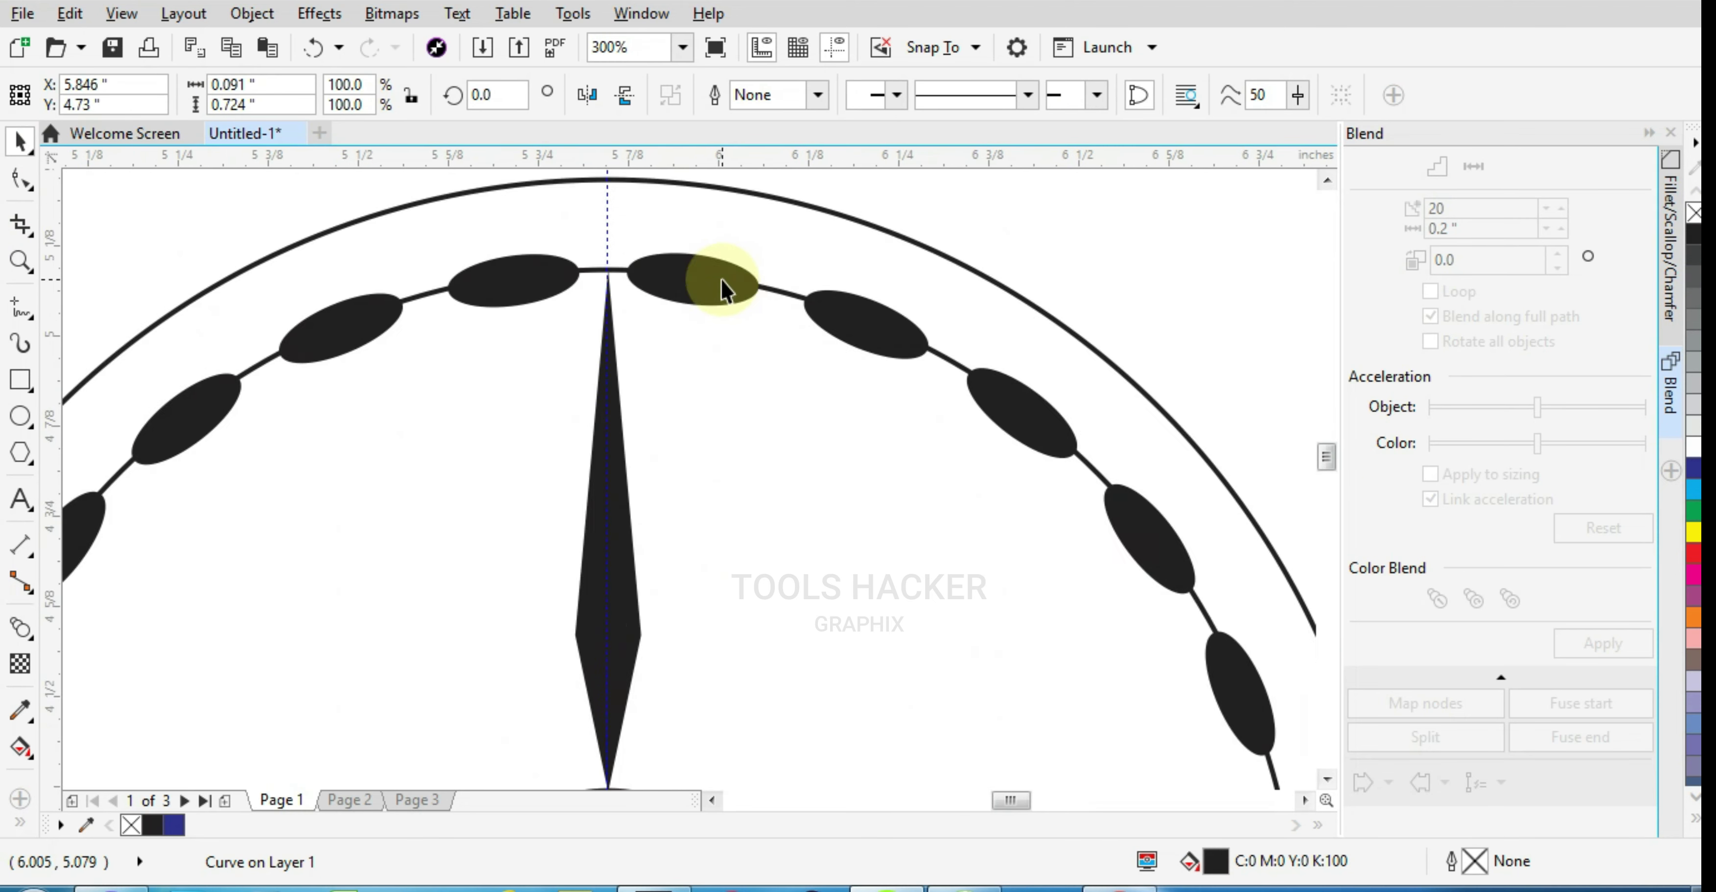
# Make a copy of the spoke rotated 15° clockwise around the hub, keeping the original in place
pyautogui.moveTo(659, 268); pyautogui.dragTo(754, 320)
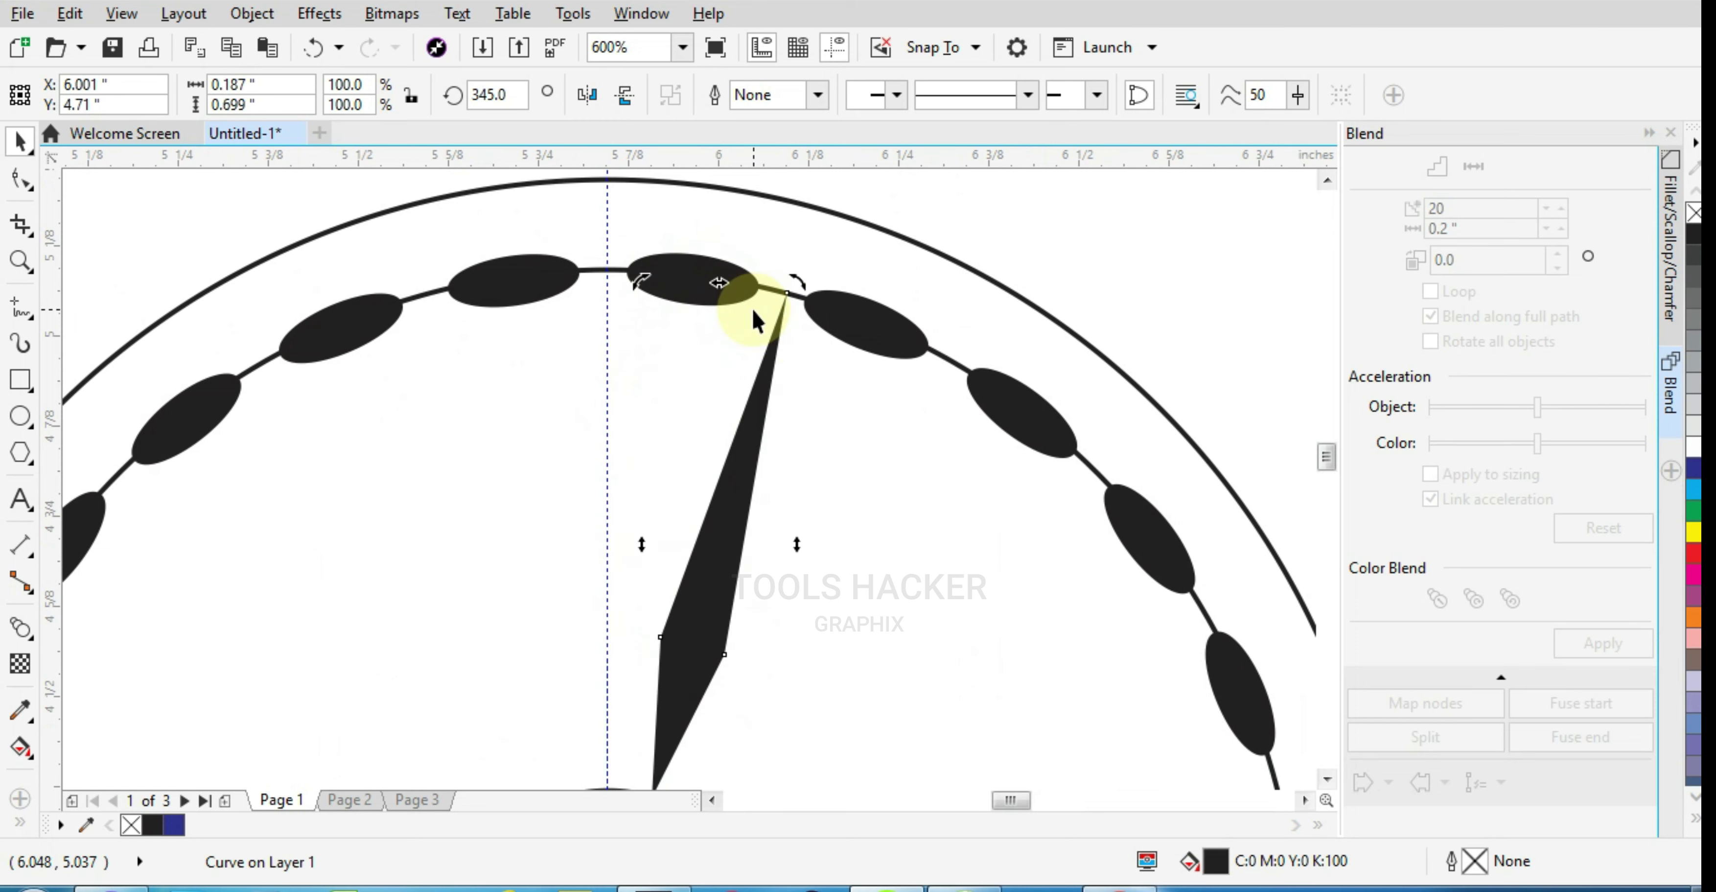
pyautogui.hotkey('ctrl', 'z')
pyautogui.moveTo(652, 261); pyautogui.dragTo(779, 330)
pyautogui.rightClick(779, 330)
# Repeat the rotated spoke copy until the spokes go all the way around the hub
pyautogui.scroll(-1, 886, 287)
pyautogui.hotkey('ctrl', 'r')
pyautogui.hotkey('ctrl', 'r')
pyautogui.hotkey('ctrl', 'r')
pyautogui.hotkey('ctrl', 'r')
pyautogui.hotkey('ctrl', 'r')
pyautogui.hotkey('ctrl', 'r')
pyautogui.hotkey('ctrl', 'r')
pyautogui.hotkey('ctrl', 'r')
pyautogui.hotkey('ctrl', 'r')
pyautogui.hotkey('ctrl', 'r')
pyautogui.hotkey('ctrl', 'r')
pyautogui.hotkey('ctrl', 'r')
pyautogui.hotkey('ctrl', 'r')
pyautogui.hotkey('ctrl', 'r')
pyautogui.hotkey('ctrl', 'r')
pyautogui.hotkey('ctrl', 'r')
pyautogui.hotkey('ctrl', 'r')
pyautogui.hotkey('ctrl', 'r')
pyautogui.hotkey('ctrl', 'r')
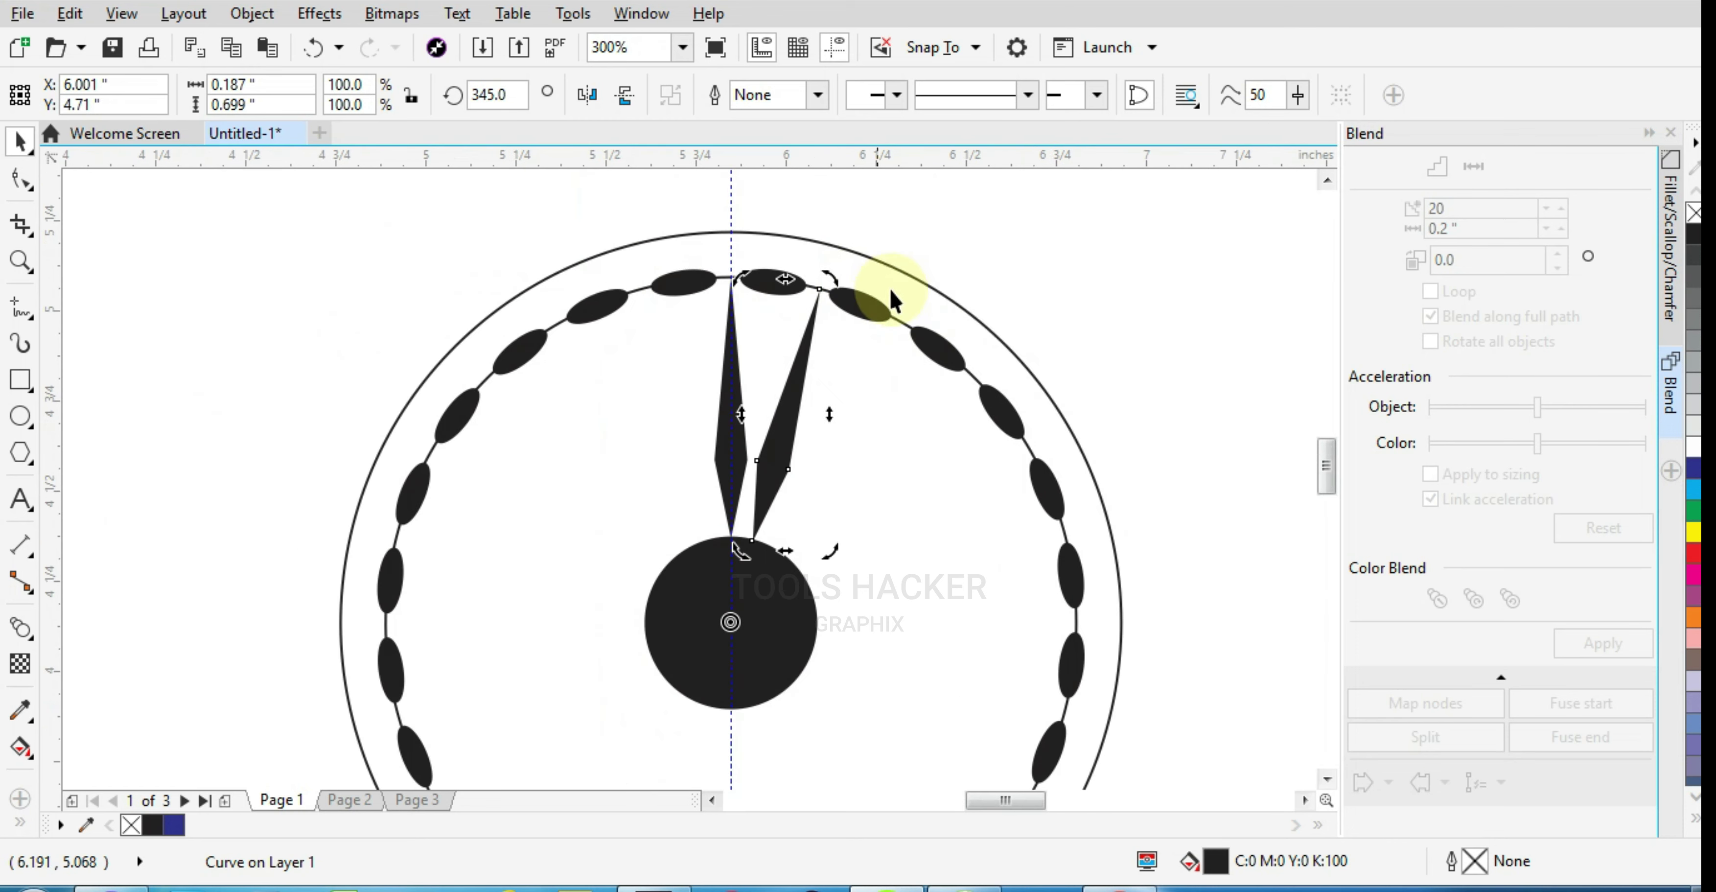
pyautogui.hotkey('ctrl', 'r')
pyautogui.hotkey('ctrl', 'r')
pyautogui.hotkey('ctrl', 'r')
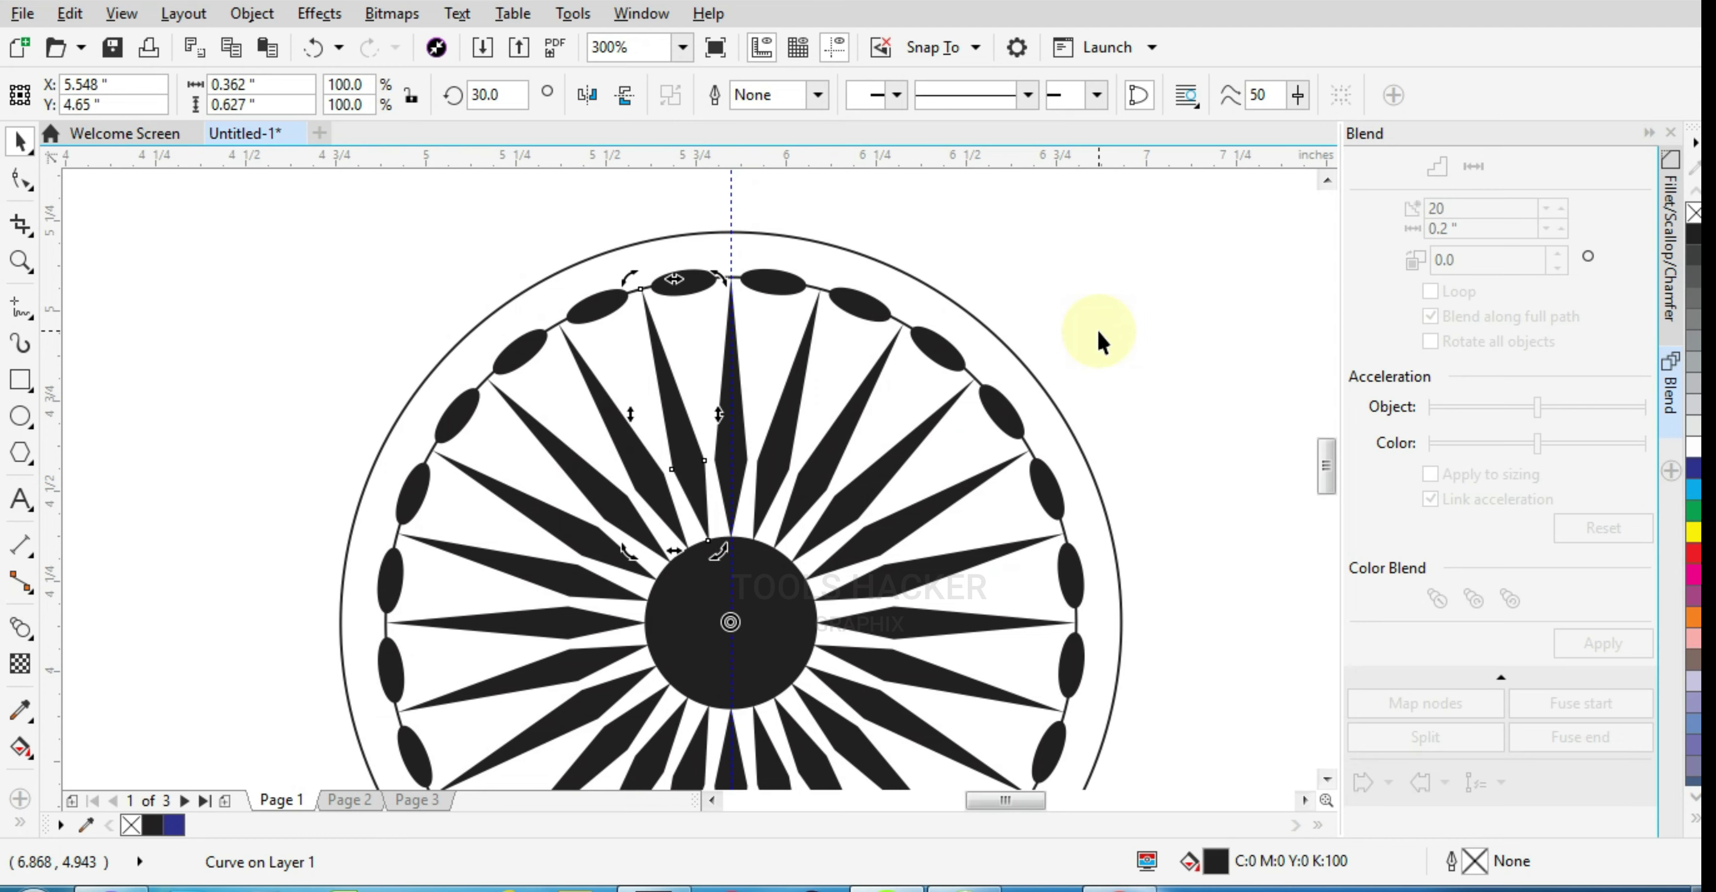
# Ungroup the group containing the circles, hub and ovals
pyautogui.scroll(-1, 889, 299)
pyautogui.scroll(1, 931, 337)
pyautogui.scroll(2, 979, 400)
pyautogui.click(1002, 452)
pyautogui.scroll(-3, 1004, 450)
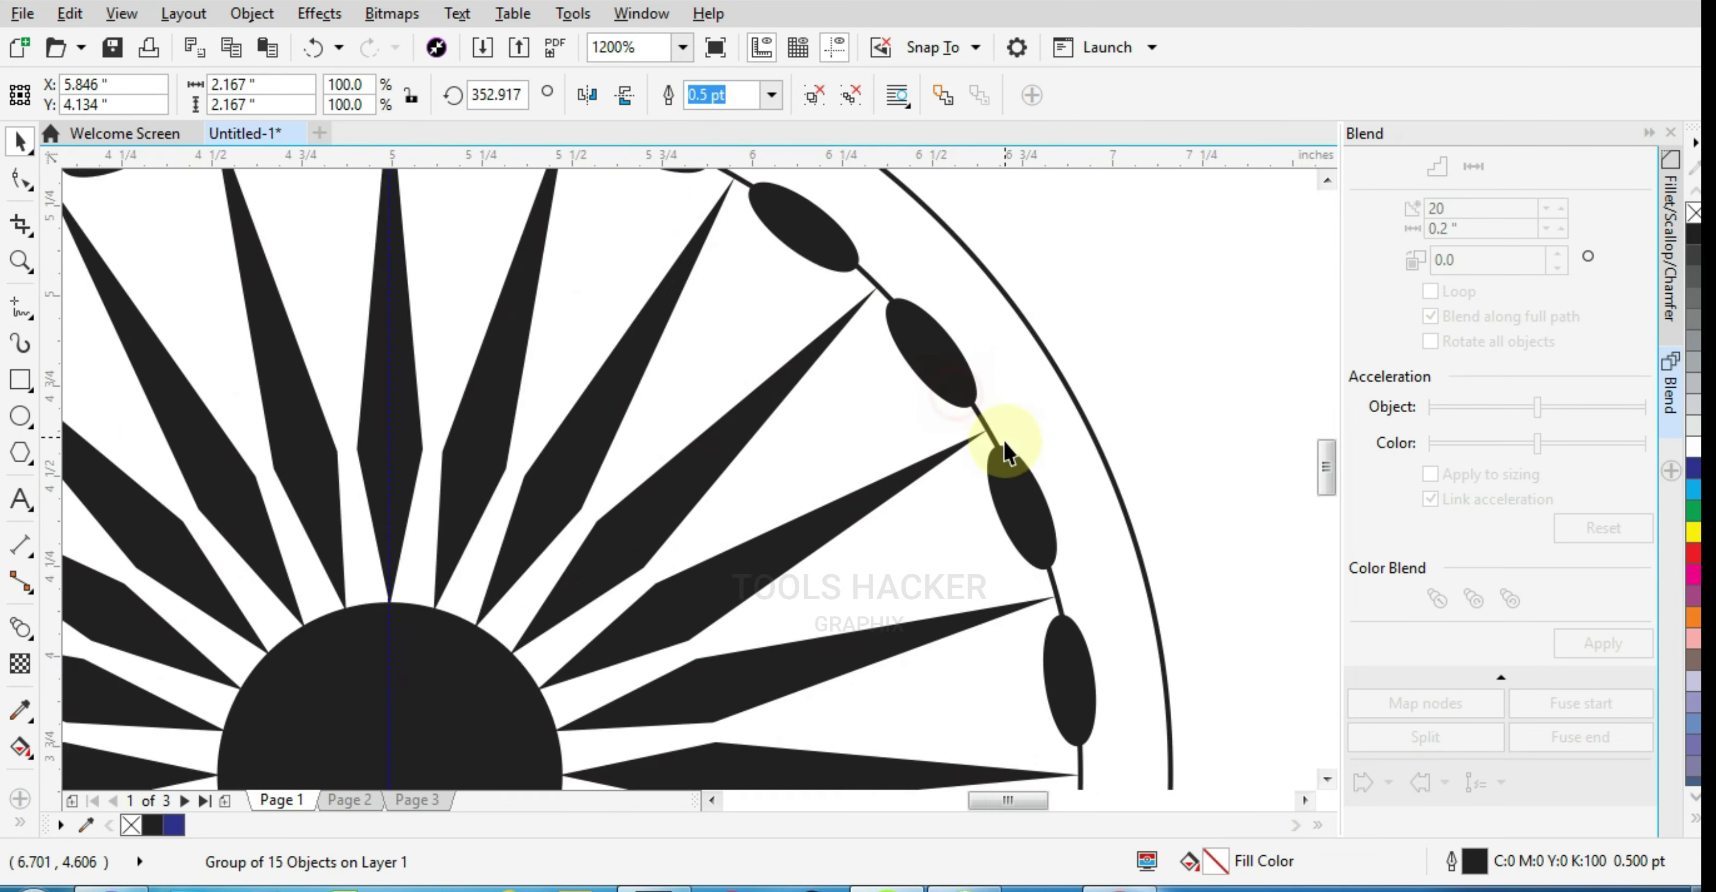
pyautogui.moveTo(965, 365); pyautogui.dragTo(830, 345)
pyautogui.hotkey('ctrl', 'z')
pyautogui.hotkey('ctrl', 'u')
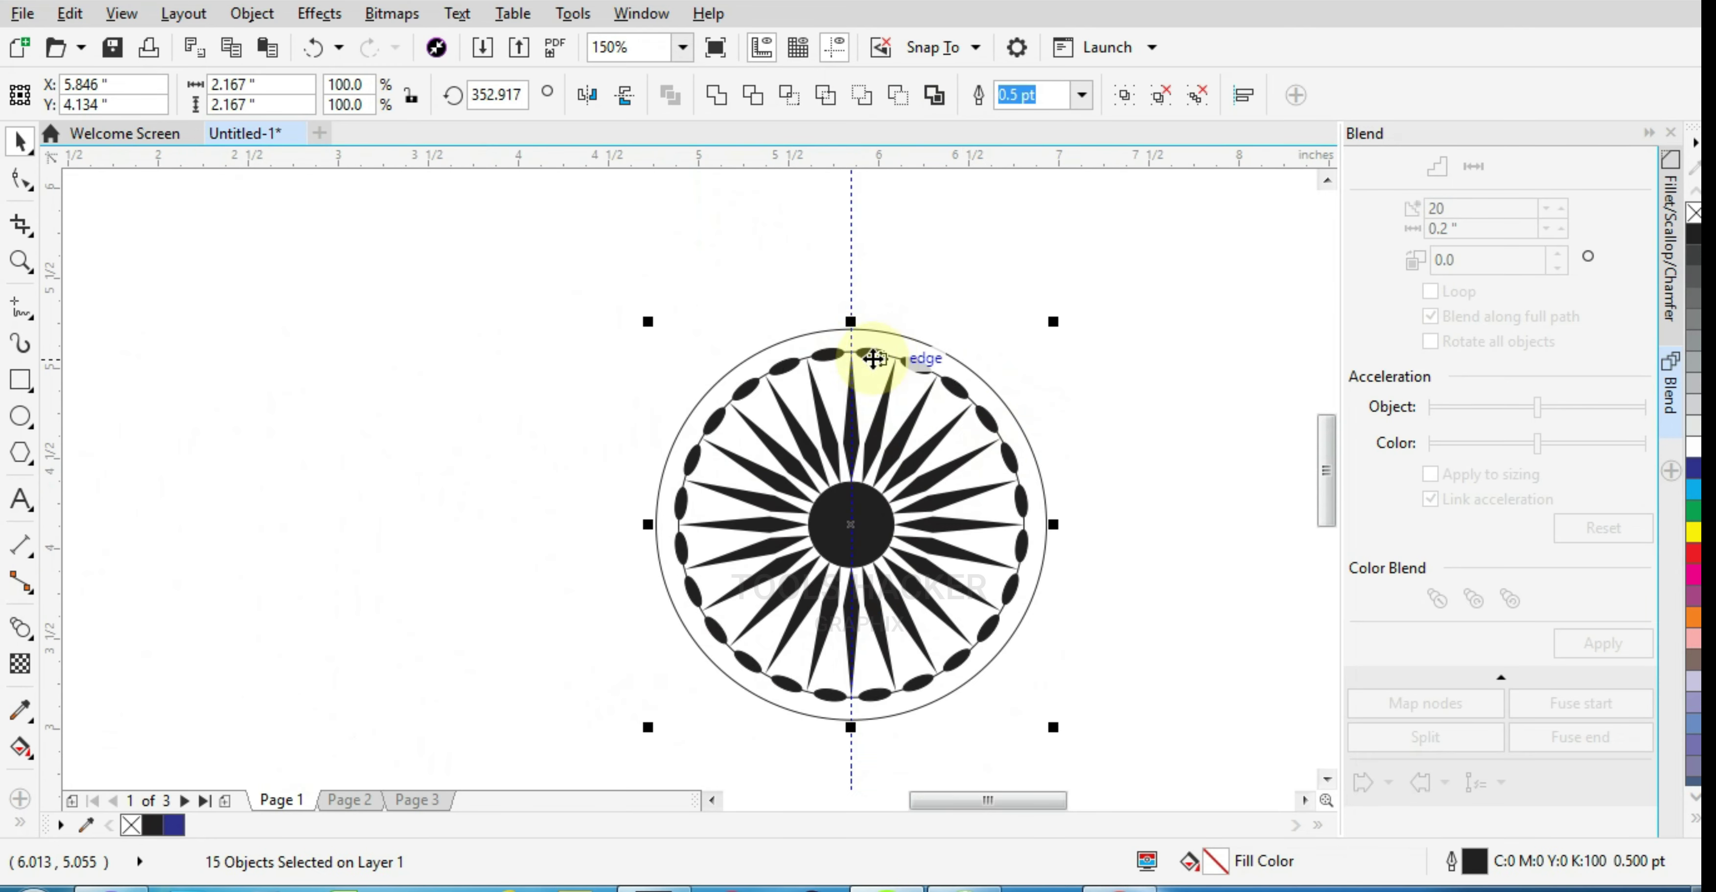
# Combine the inner and outer circles into a single ring and fill it with black
pyautogui.scroll(1, 795, 382)
pyautogui.click(467, 367)
pyautogui.moveTo(661, 427); pyautogui.dragTo(574, 395)
pyautogui.hotkey('ctrl', 'z')
pyautogui.keyDown('shift'); pyautogui.click(858, 283); pyautogui.keyUp('shift')
pyautogui.click(670, 95)
pyautogui.scroll(-1, 712, 210)
pyautogui.click(1693, 234)
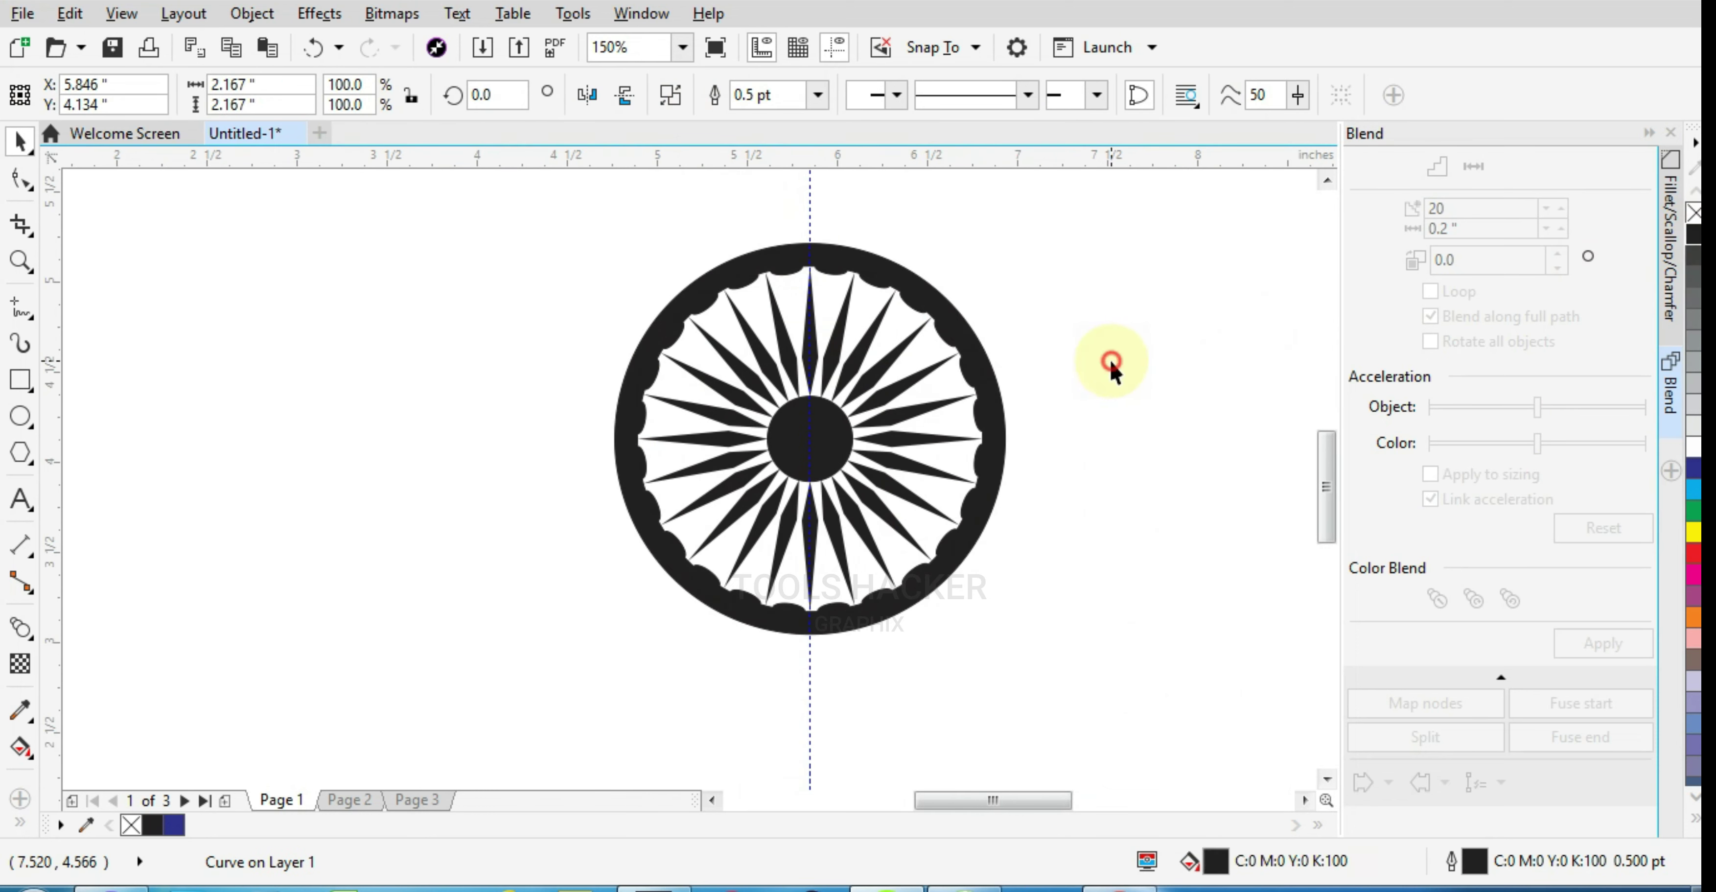
# Select the whole wheel, group it and fill it with blue (C:100 M:100 Y:0 K:0)
pyautogui.click(1111, 362)
pyautogui.scroll(1, 939, 407)
pyautogui.scroll(-2, 758, 460)
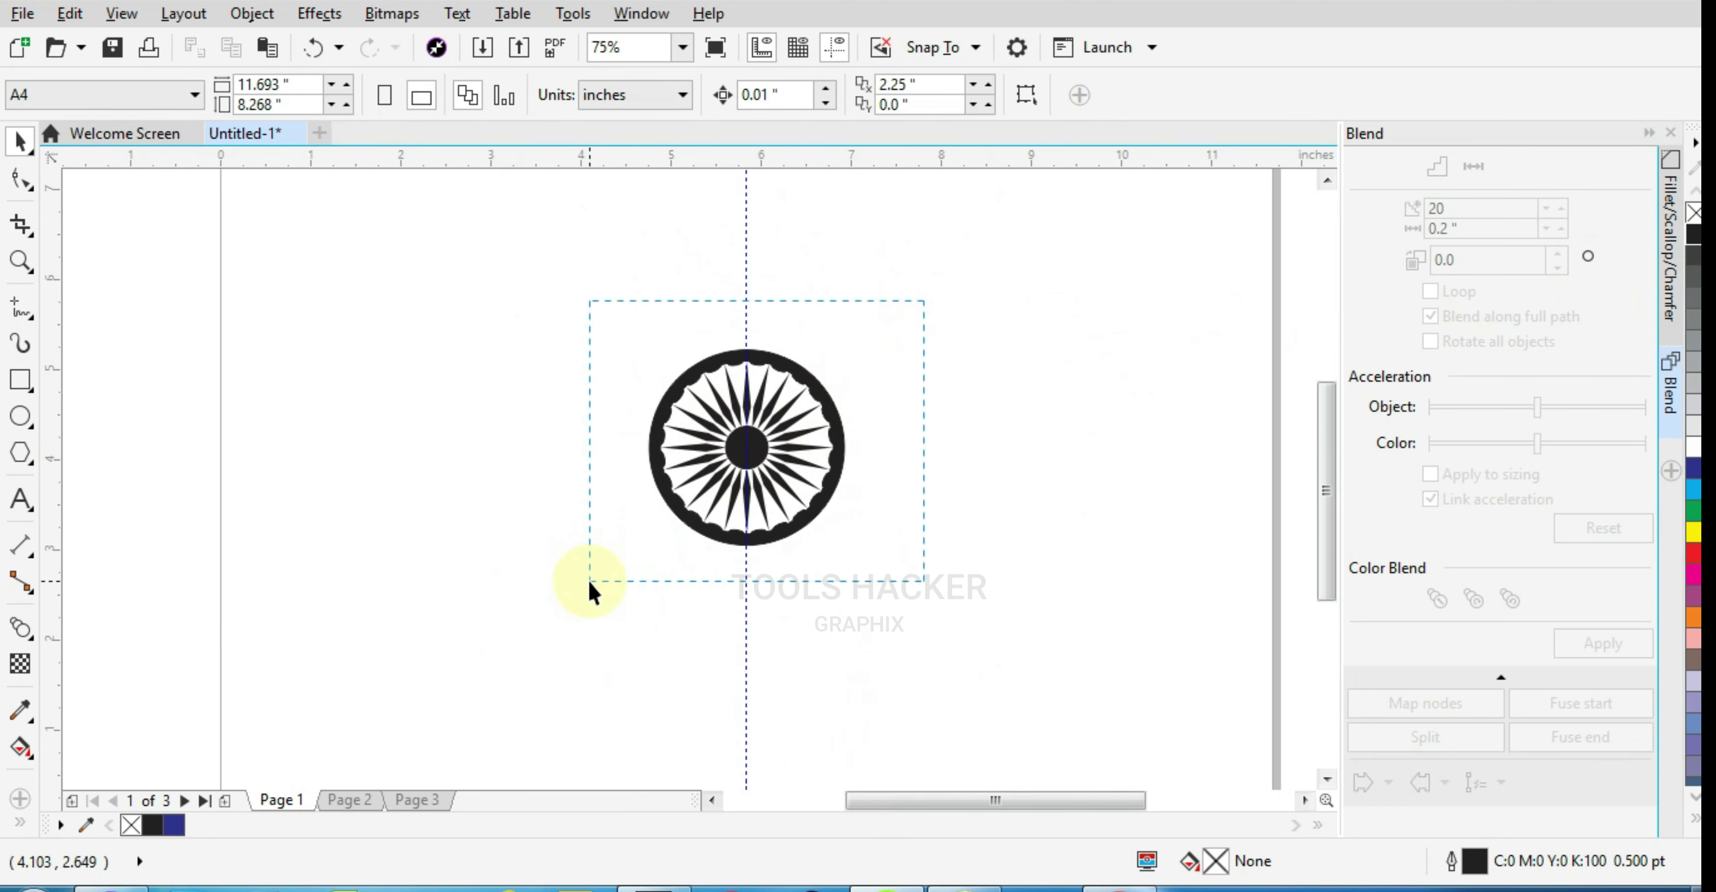
pyautogui.moveTo(588, 581); pyautogui.dragTo(590, 583)
pyautogui.click(1693, 466)
pyautogui.click(882, 435)
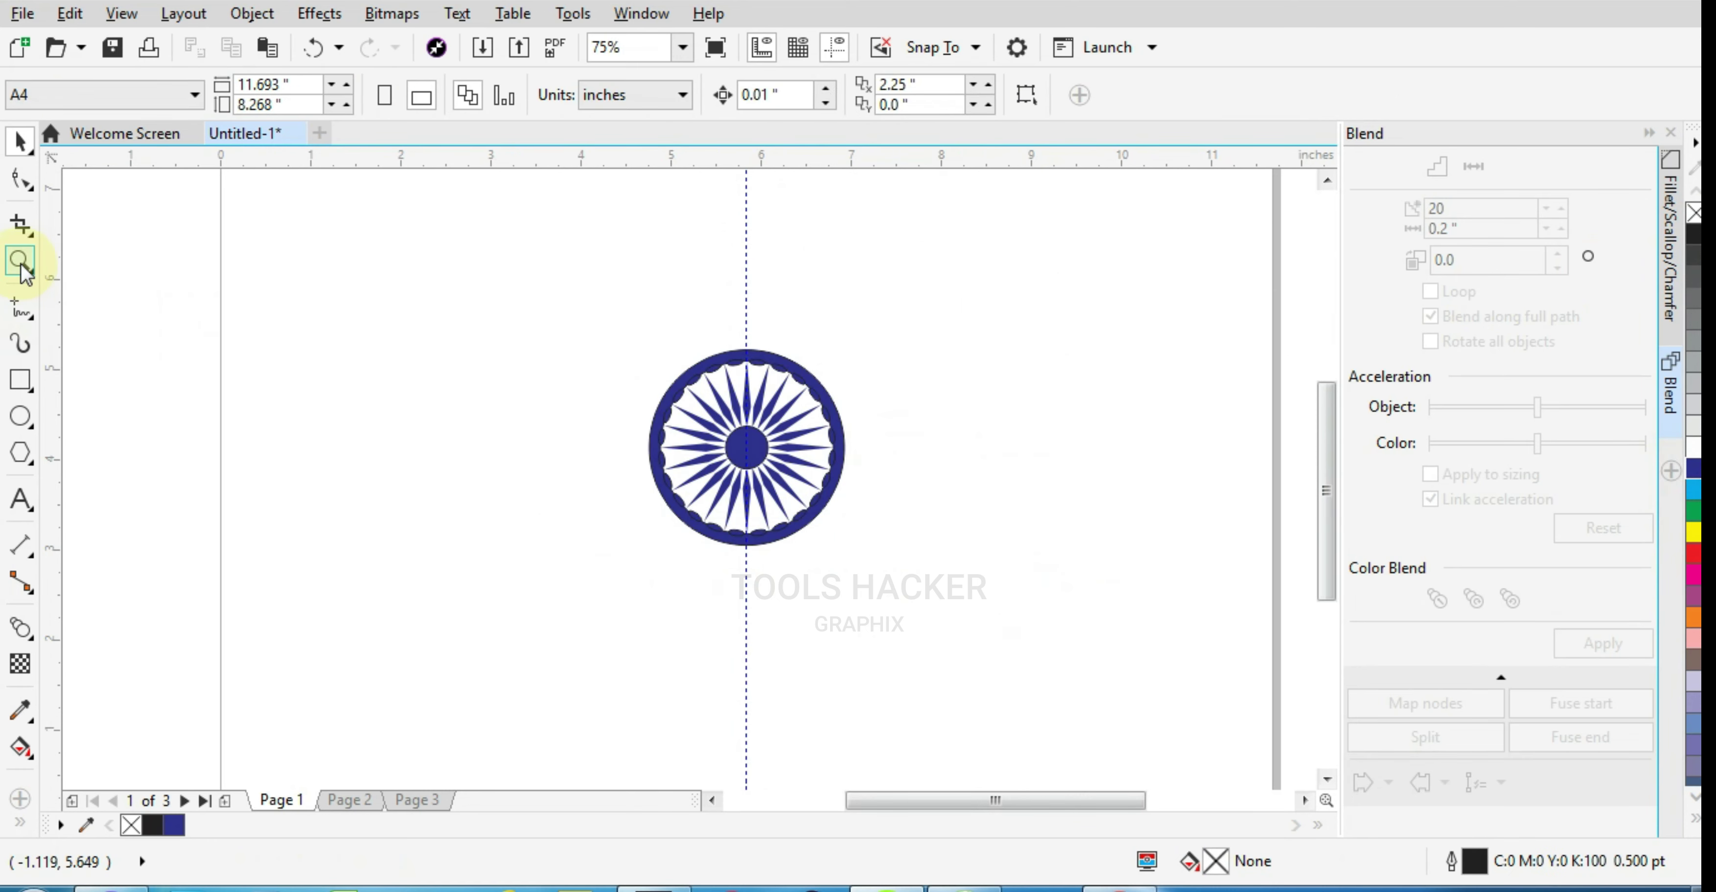
# Remove the outlines from the grouped blue wheel
pyautogui.click(20, 261)
pyautogui.moveTo(636, 339); pyautogui.dragTo(862, 556)
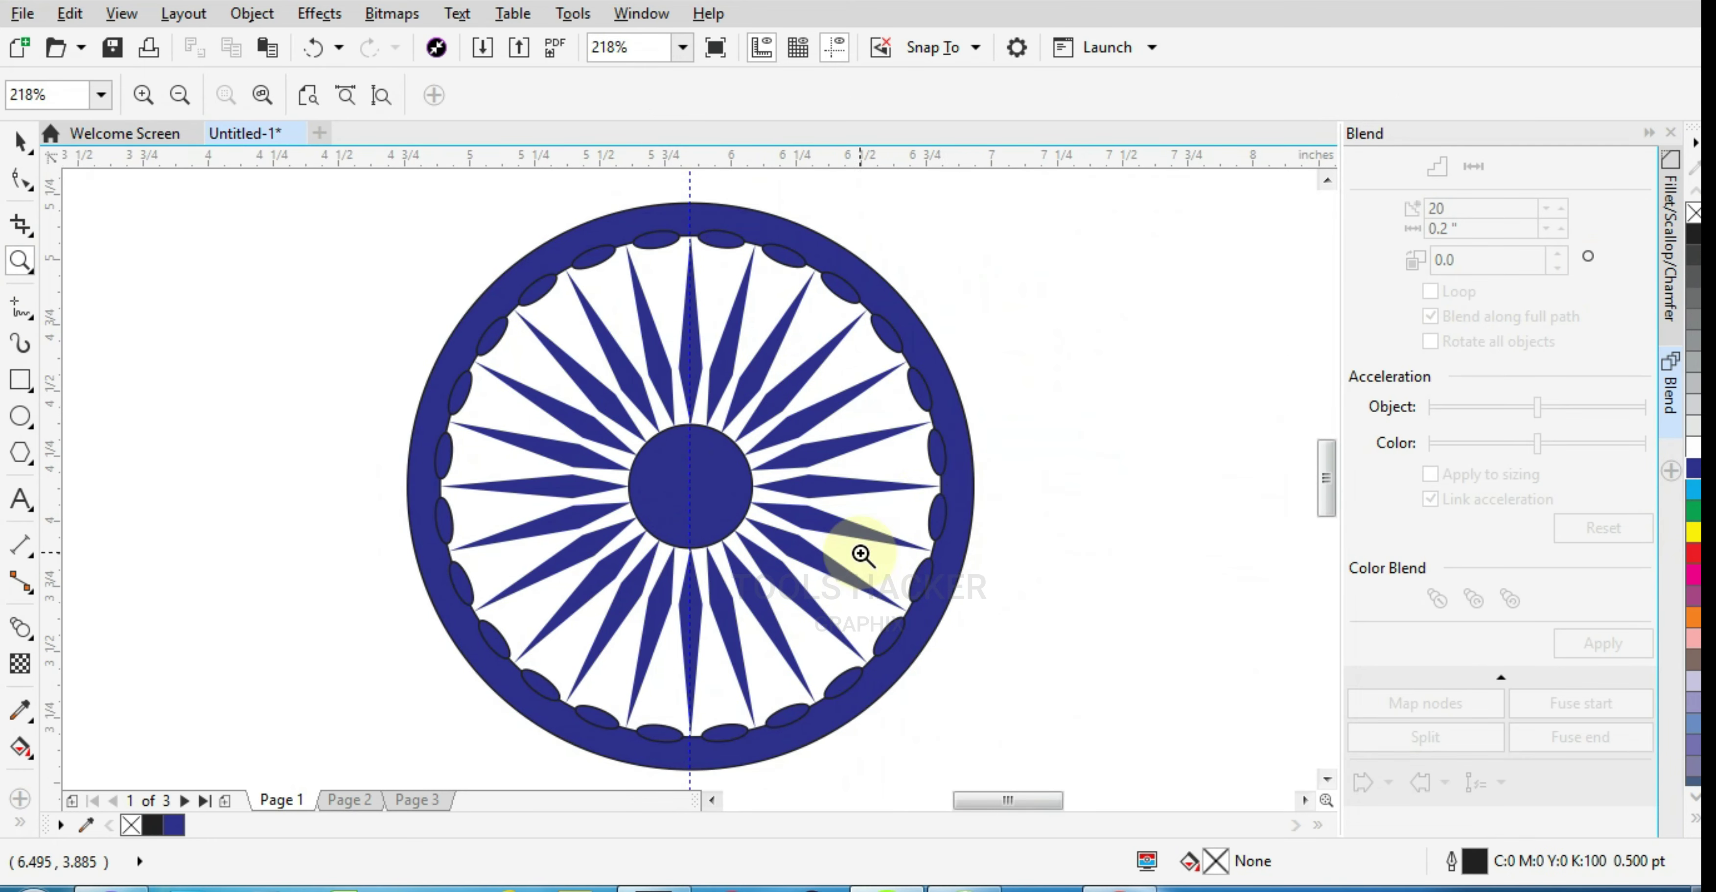
pyautogui.click(20, 142)
pyautogui.click(567, 383)
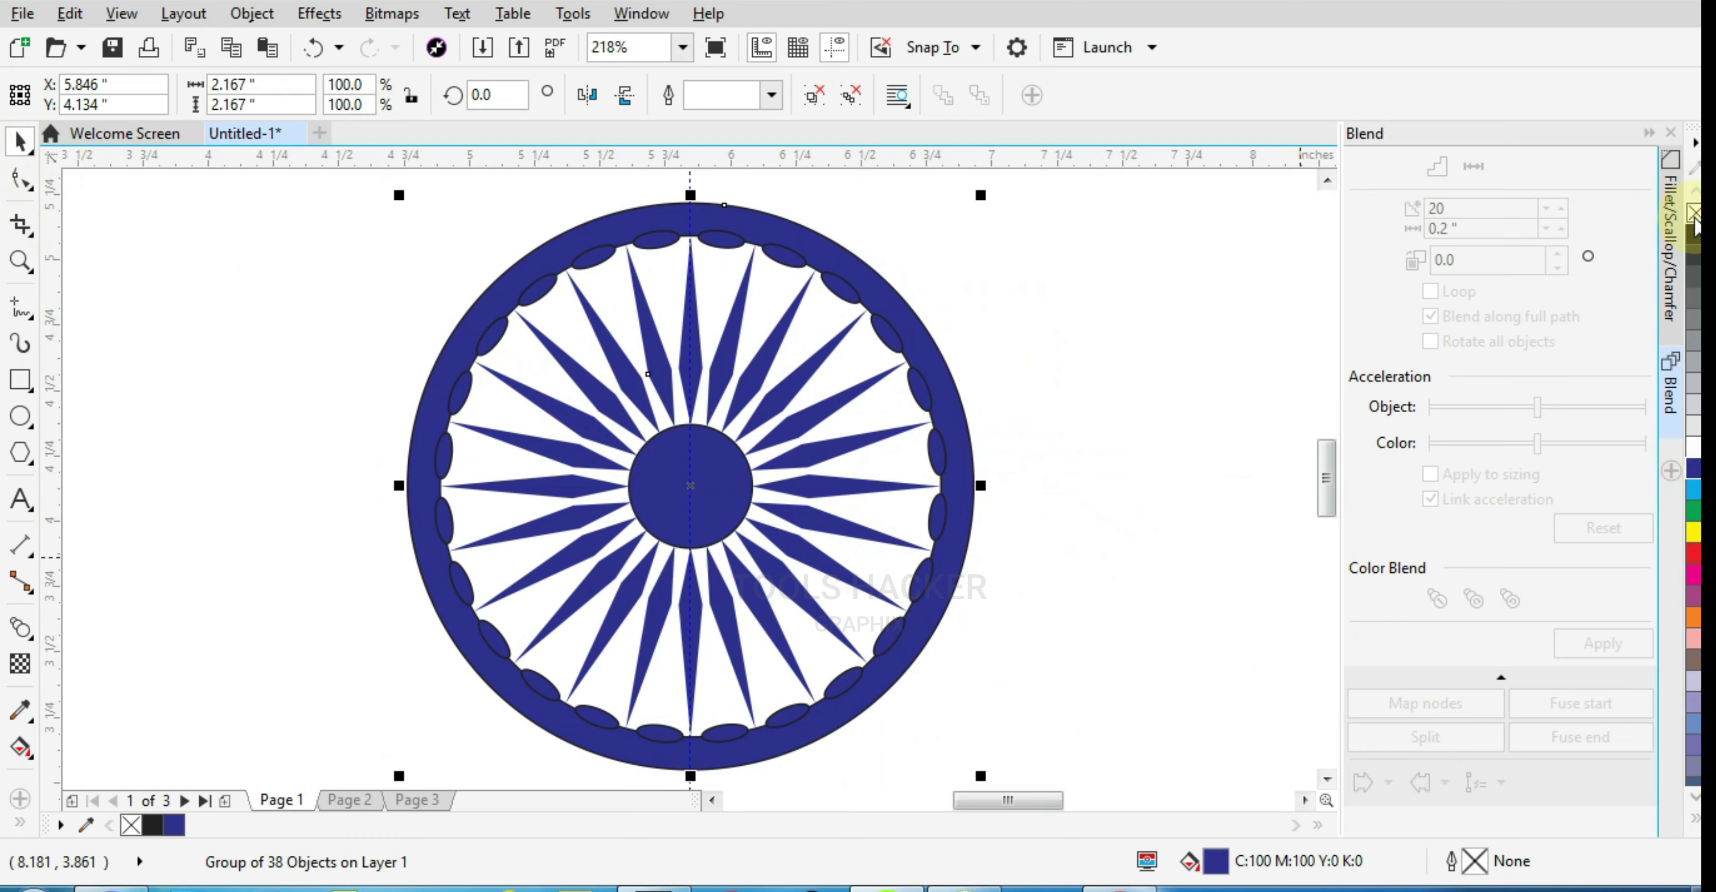
pyautogui.rightClick(1693, 220)
pyautogui.press('F9')
pyautogui.press('F9')
pyautogui.scroll(-1, 999, 532)
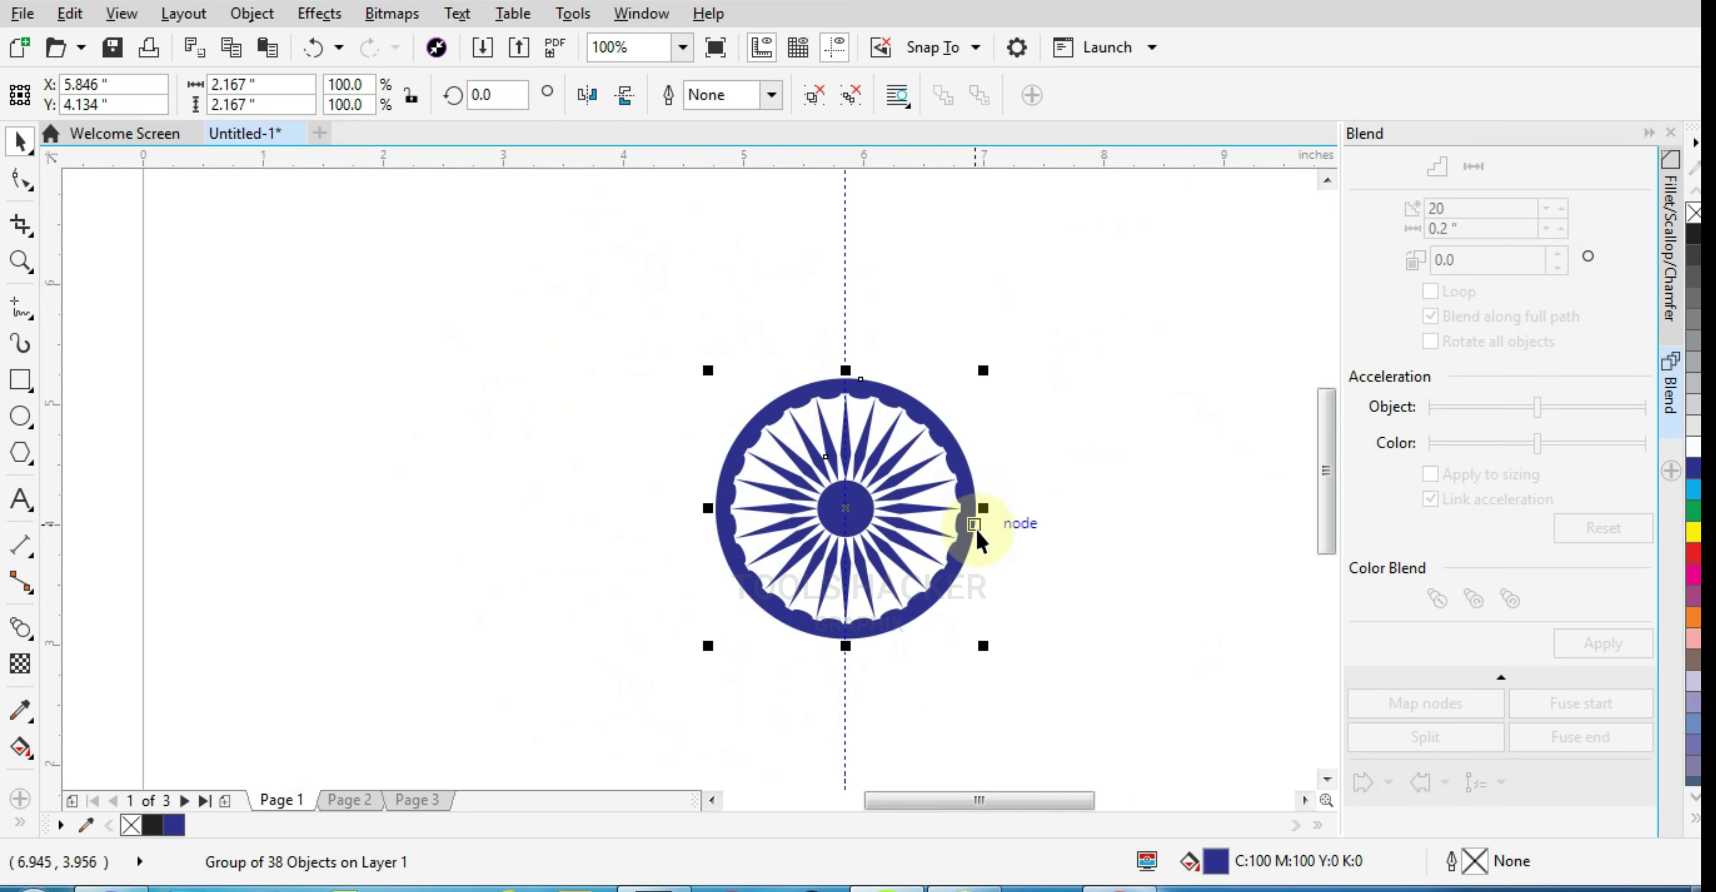
# Draw a closed three-node shape across the wheel's upper part, with a horizontal top edge about 5.6 inches long
pyautogui.click(1033, 514)
pyautogui.scroll(-1, 886, 514)
pyautogui.click(20, 308)
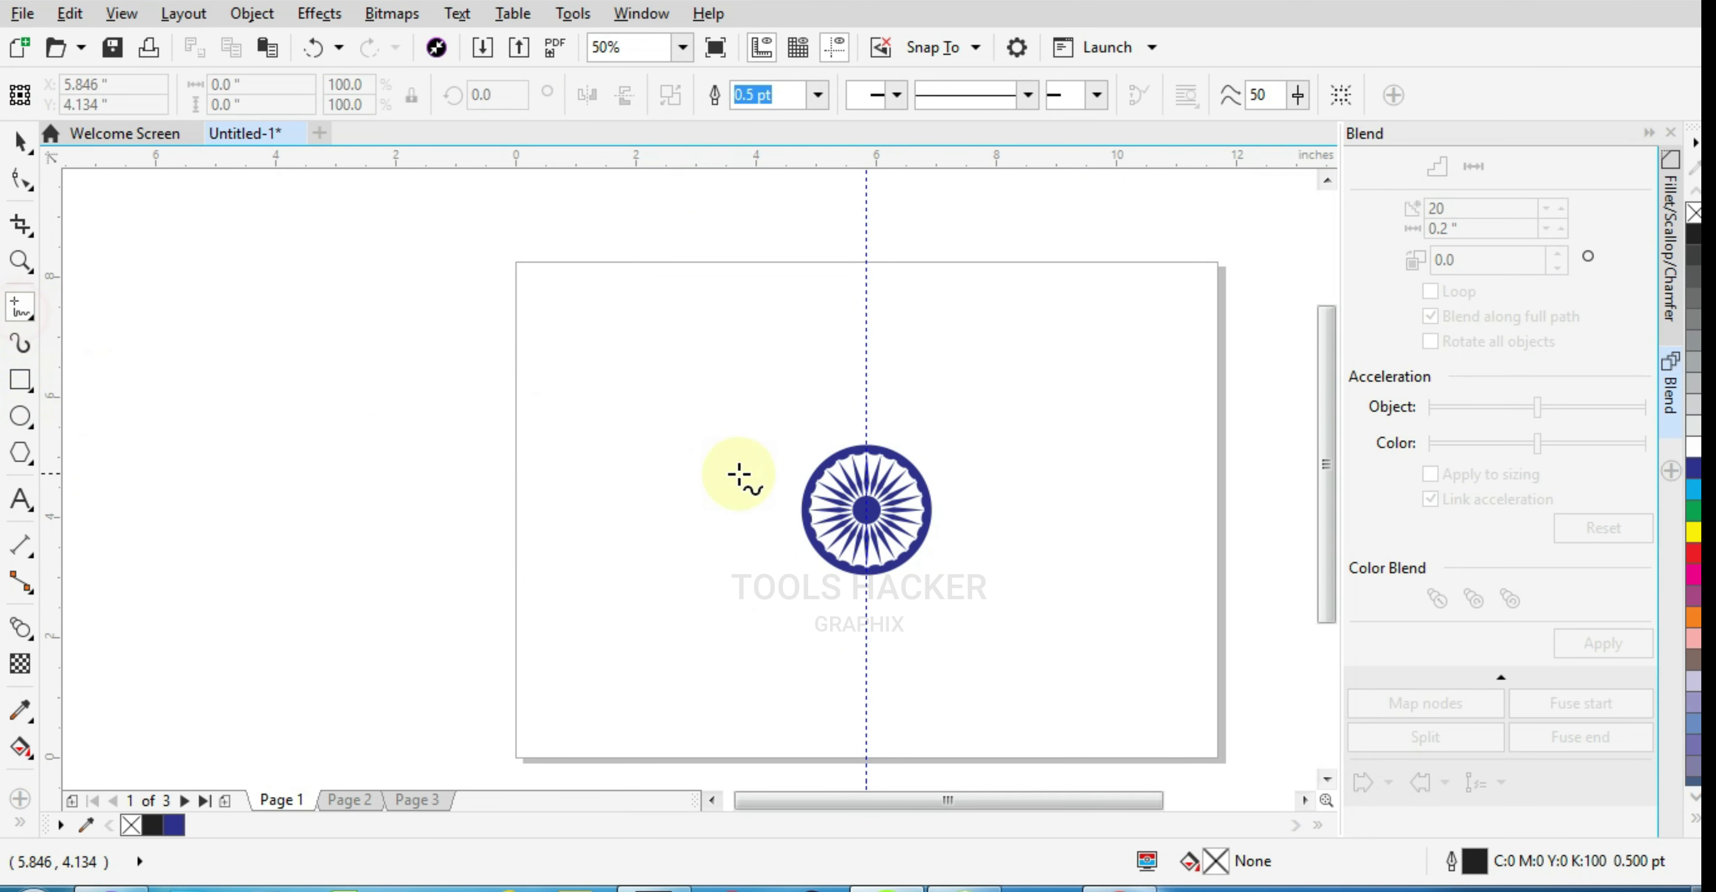
pyautogui.scroll(2, 753, 477)
pyautogui.click(1083, 444)
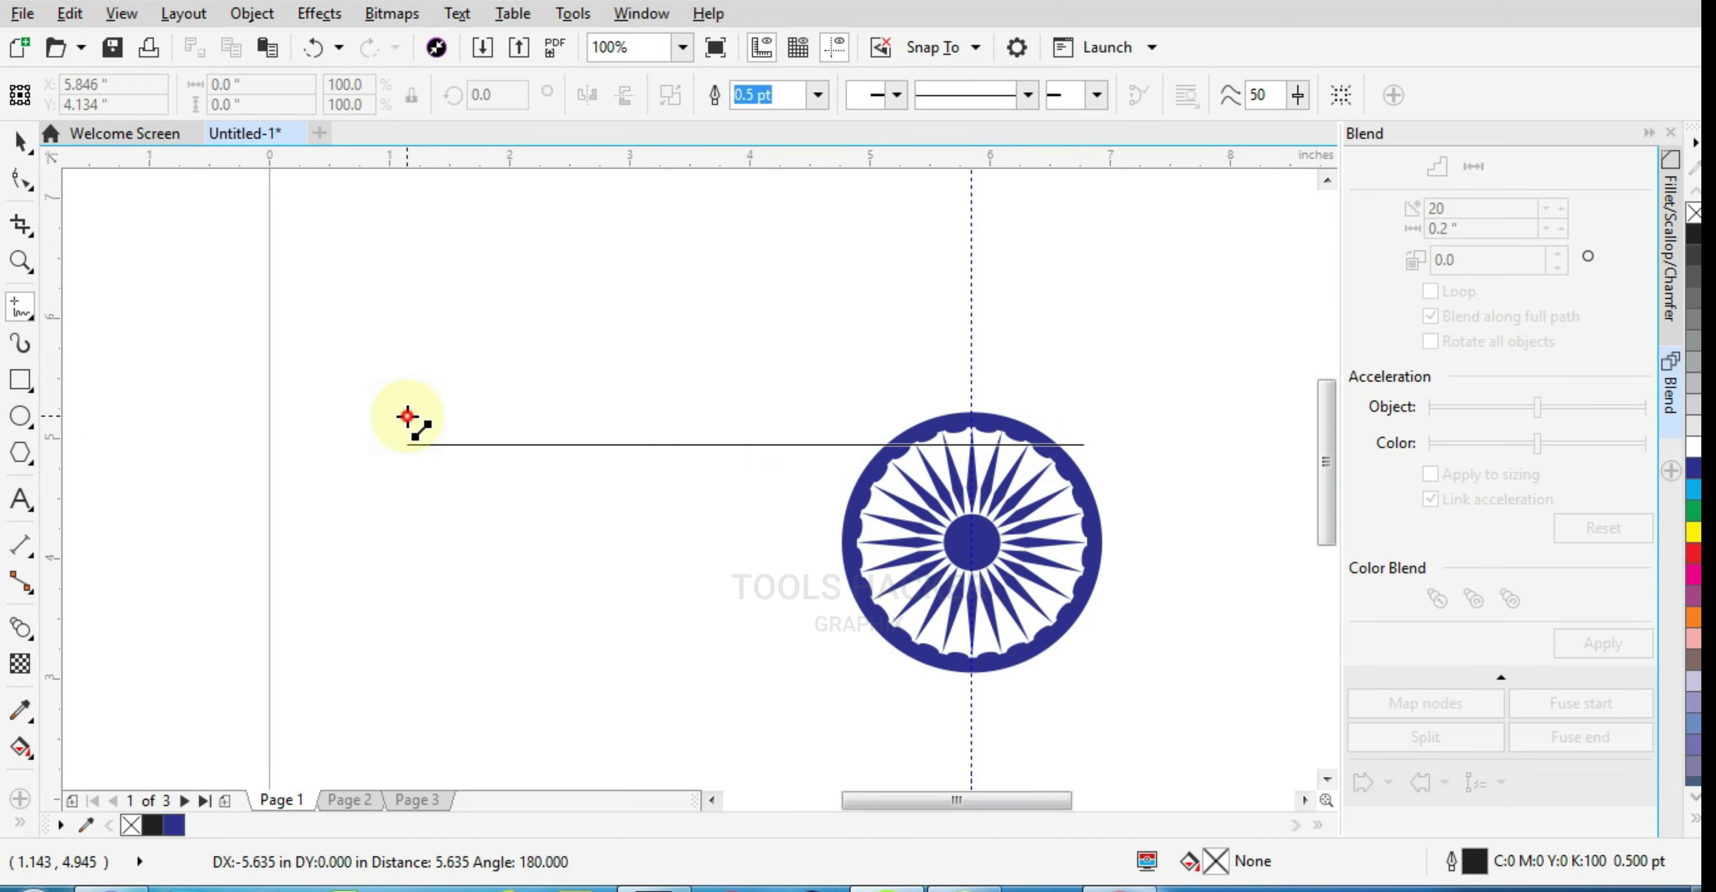
pyautogui.click(406, 445)
pyautogui.click(406, 445)
pyautogui.click(513, 530)
pyautogui.click(1083, 444)
# Convert the shape's top edge to a curve and bend it into a wave, low before the wheel and high over it
pyautogui.click(20, 179)
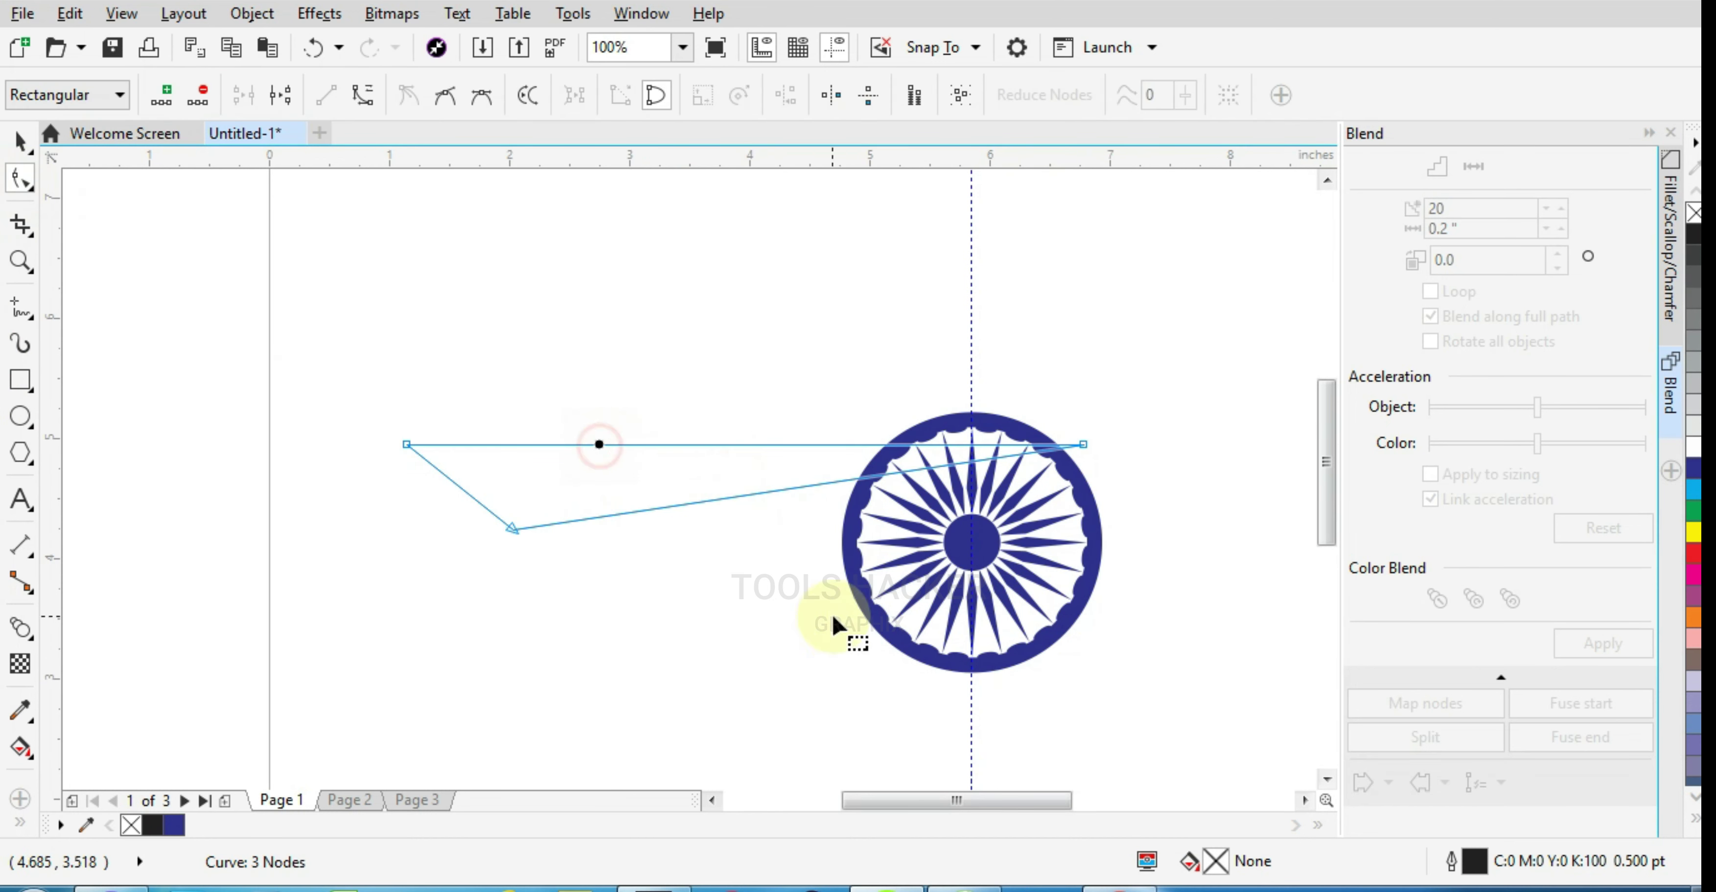
pyautogui.click(360, 100)
pyautogui.moveTo(873, 452); pyautogui.dragTo(879, 391)
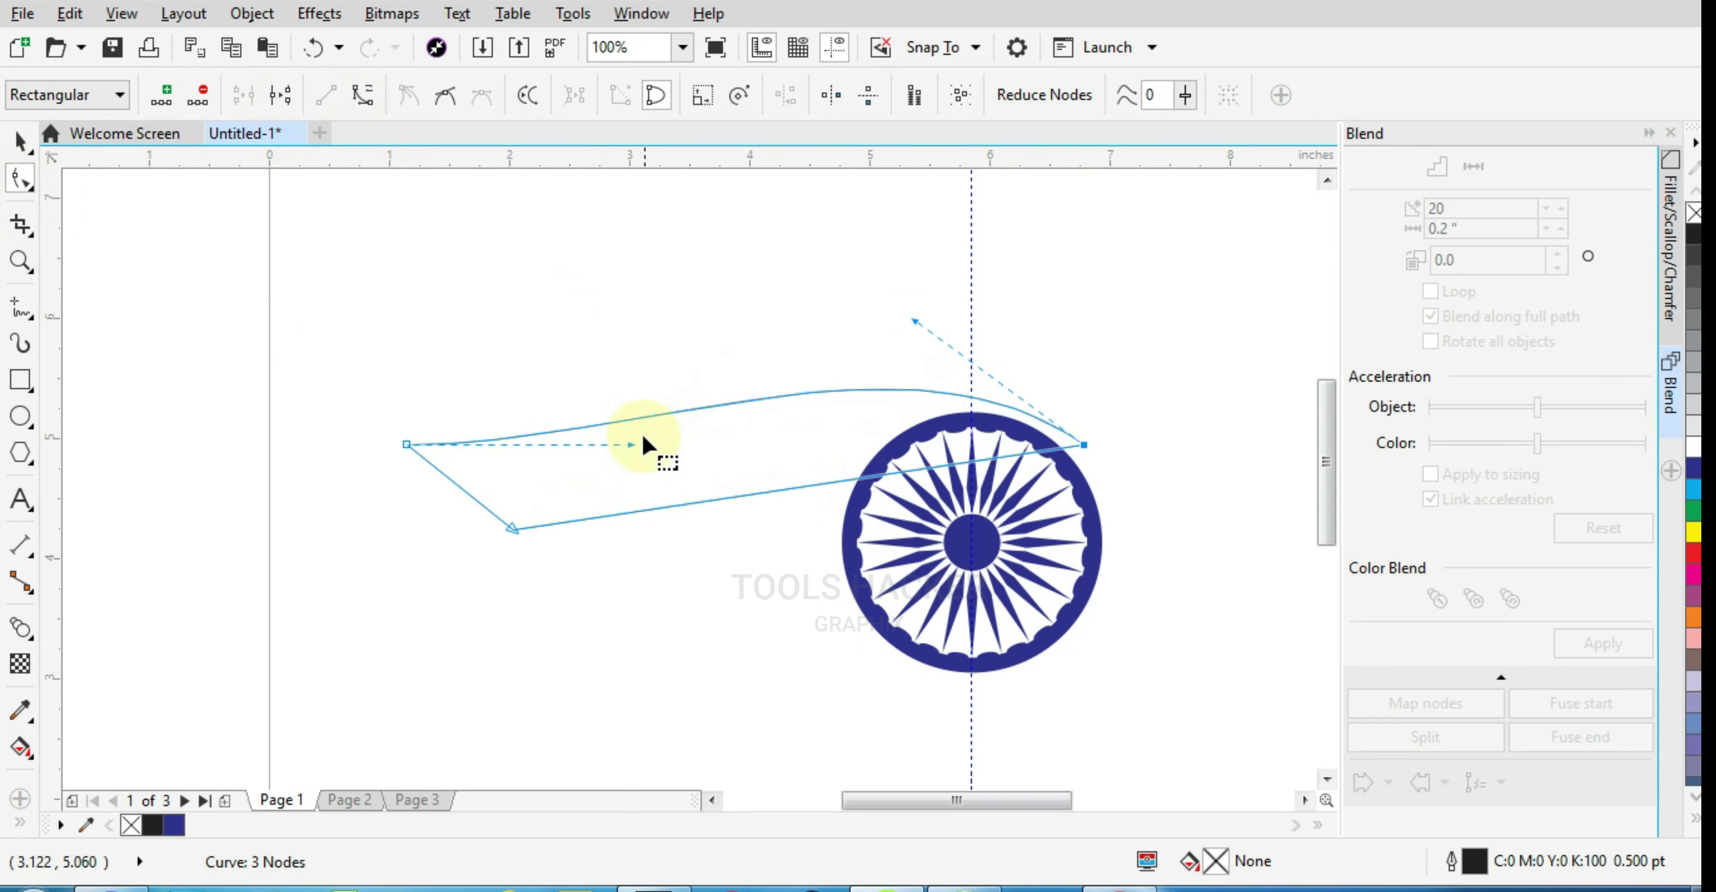
pyautogui.moveTo(657, 461); pyautogui.dragTo(741, 584)
pyautogui.moveTo(915, 322); pyautogui.dragTo(883, 275)
pyautogui.moveTo(741, 585); pyautogui.dragTo(771, 625)
# Delete the shape's lower corner node, convert the remaining straight edge to a curve and bend it above the wave
pyautogui.doubleClick(510, 527)
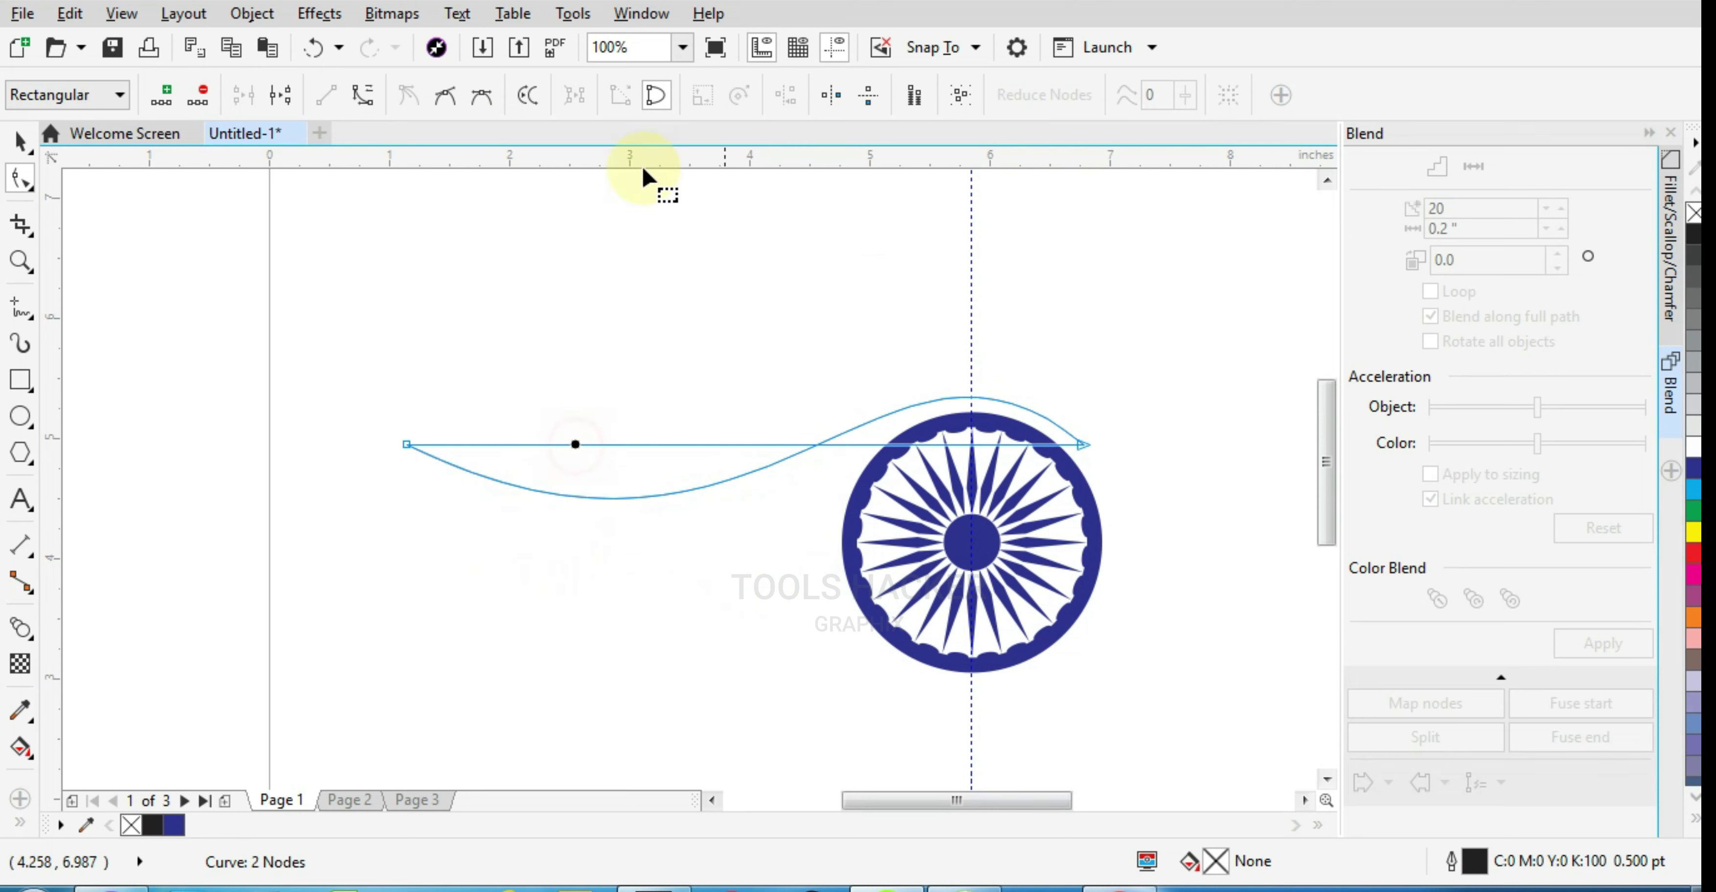
pyautogui.click(365, 95)
pyautogui.moveTo(859, 446); pyautogui.dragTo(990, 250)
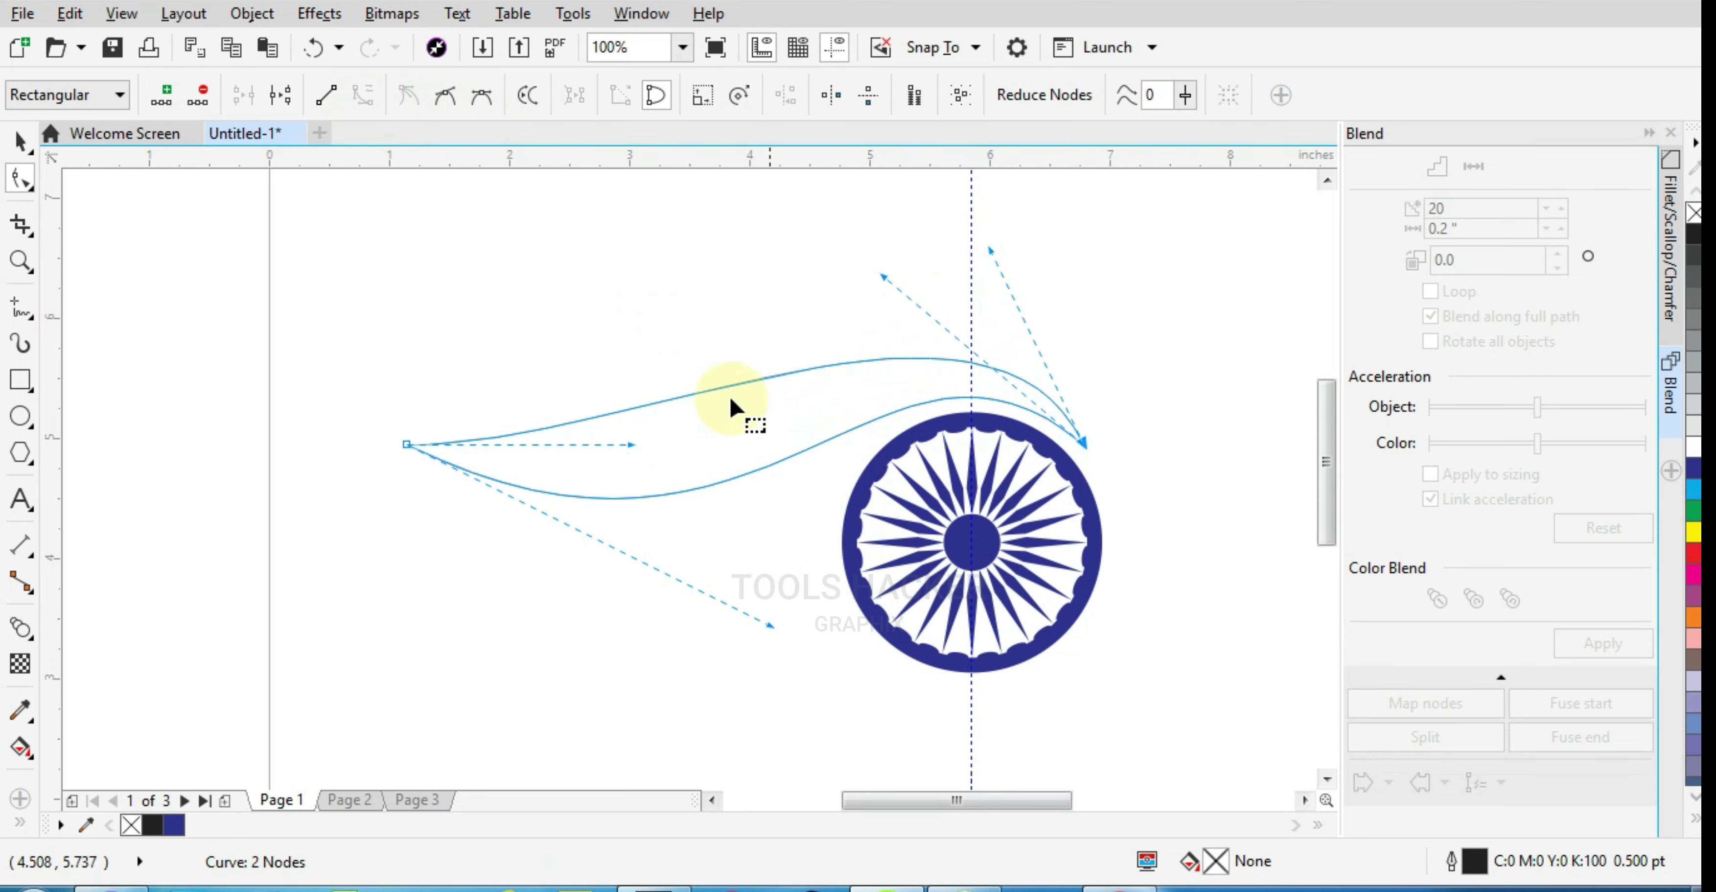
# Adjust the curve handles at both end nodes to shape the band into a smooth, tapered S-wave over the wheel
pyautogui.moveTo(630, 445); pyautogui.dragTo(666, 480)
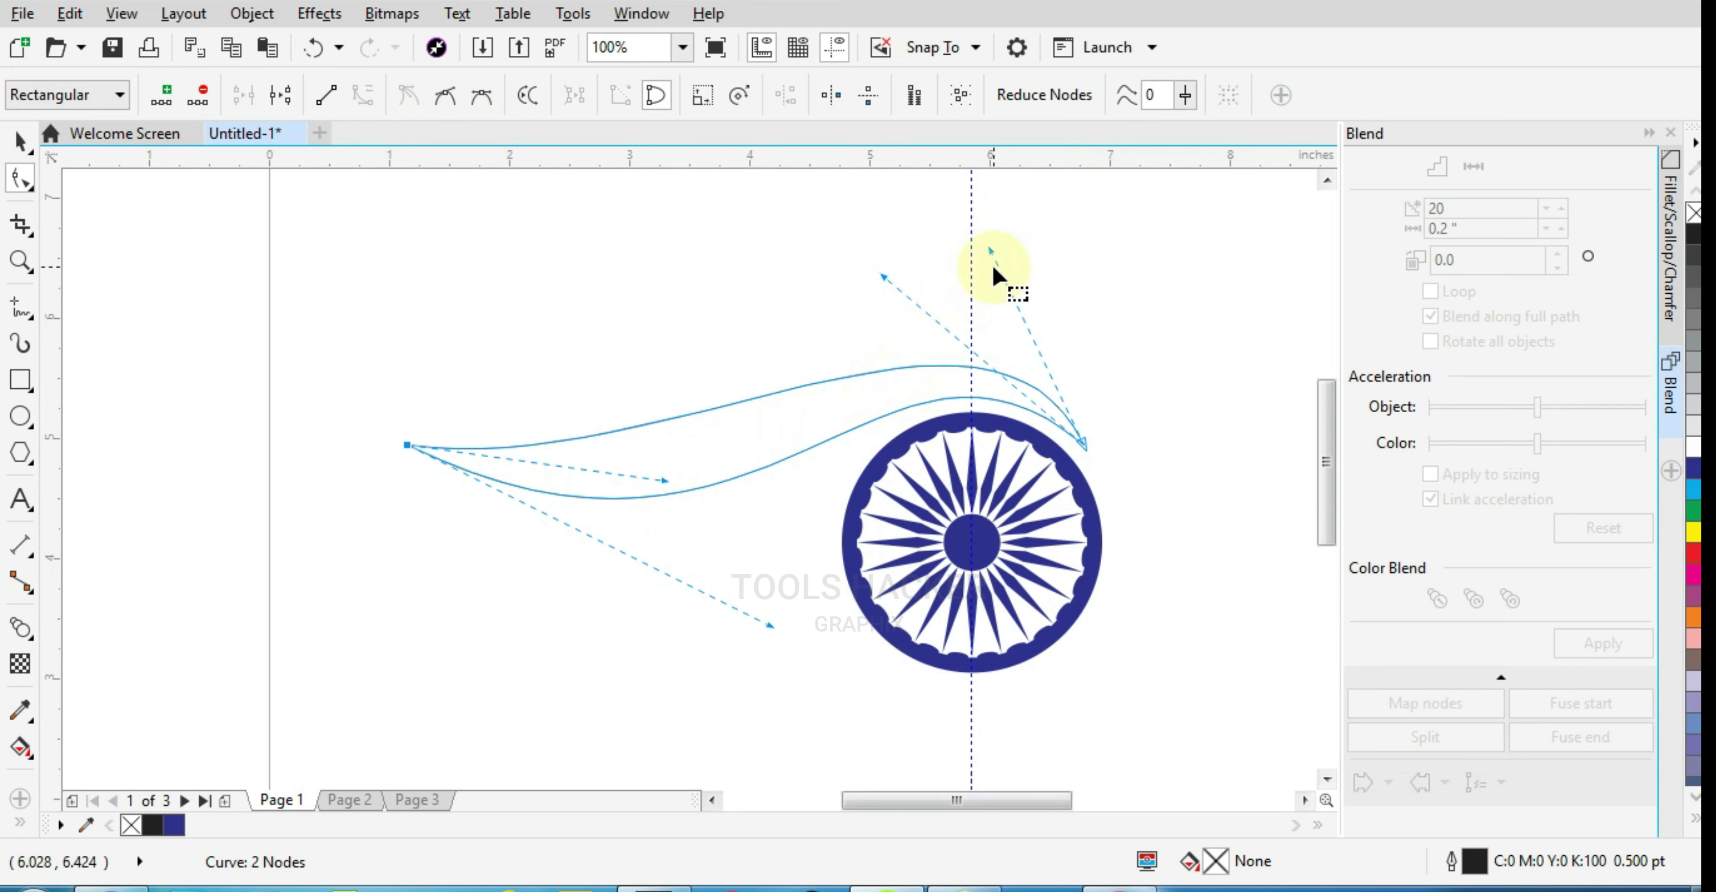
pyautogui.moveTo(989, 249); pyautogui.dragTo(978, 192)
pyautogui.moveTo(664, 481); pyautogui.dragTo(687, 499)
pyautogui.moveTo(772, 627); pyautogui.dragTo(641, 656)
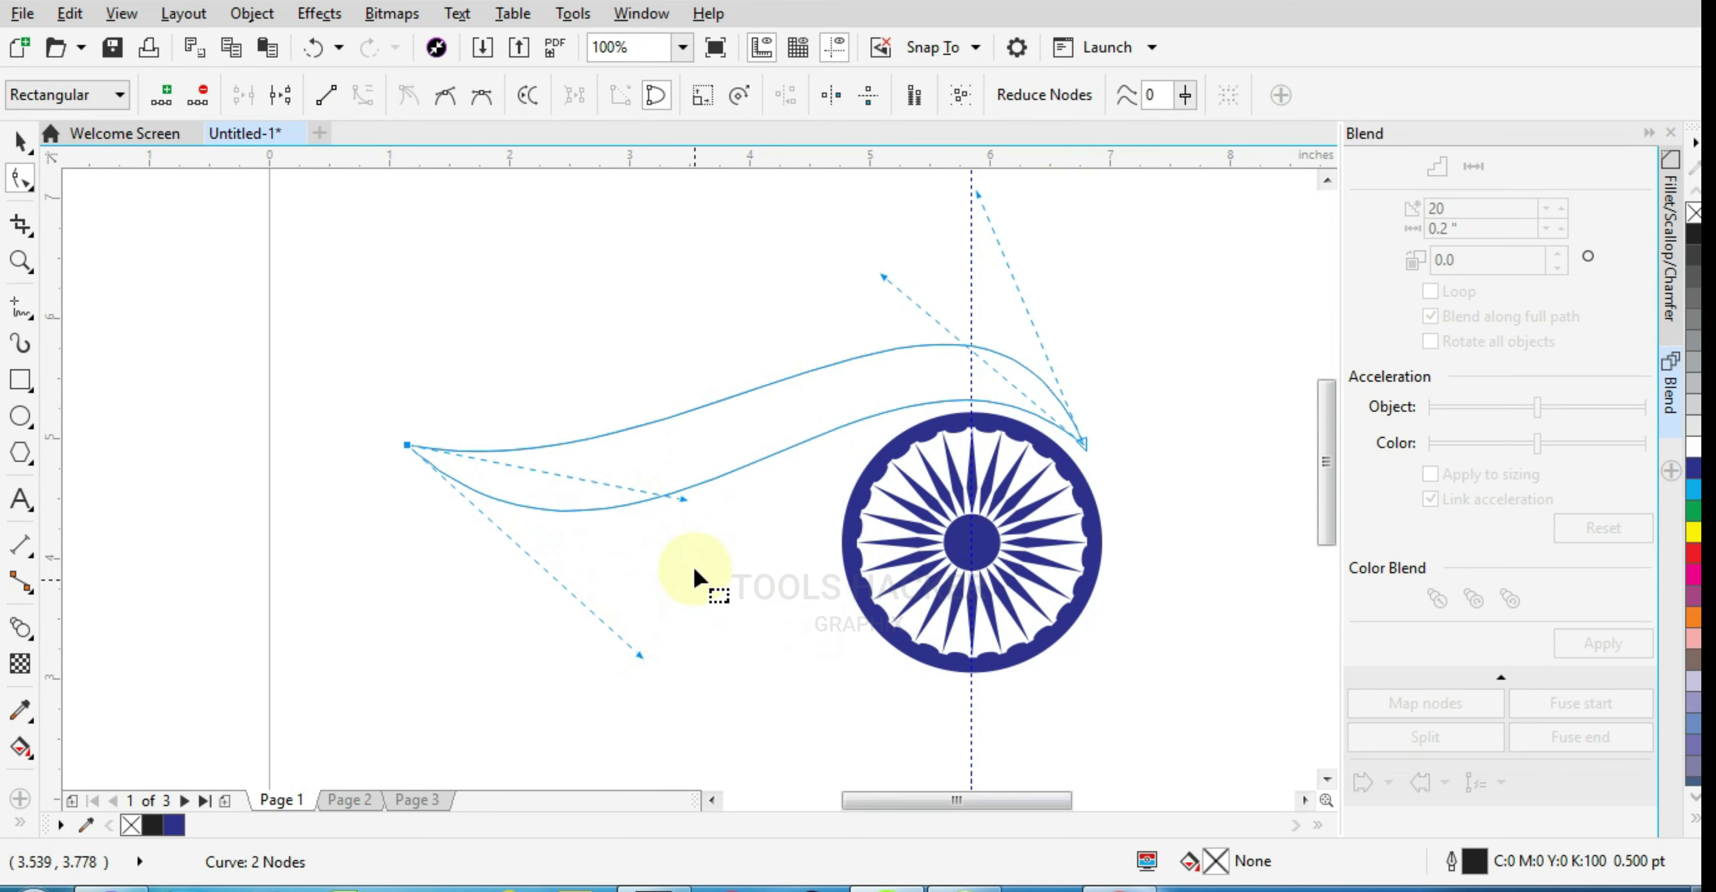
pyautogui.moveTo(686, 500); pyautogui.dragTo(673, 514)
# Duplicate the wavy band and bend the copy's lower edge up above the original to form a second band
pyautogui.click(19, 142)
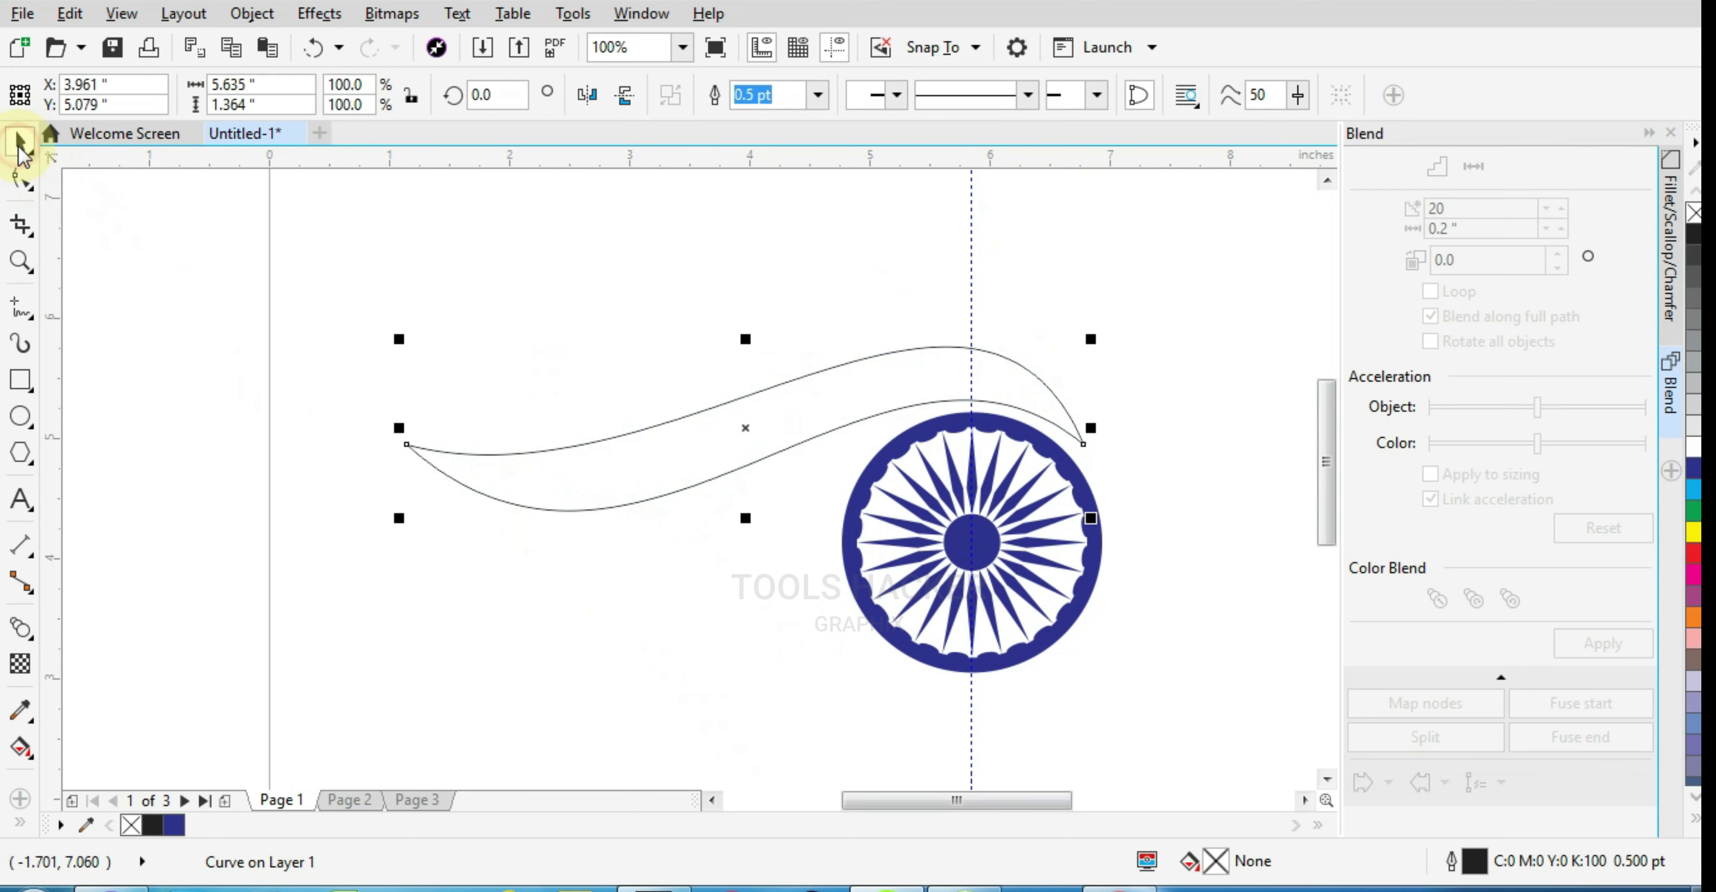
pyautogui.click(20, 179)
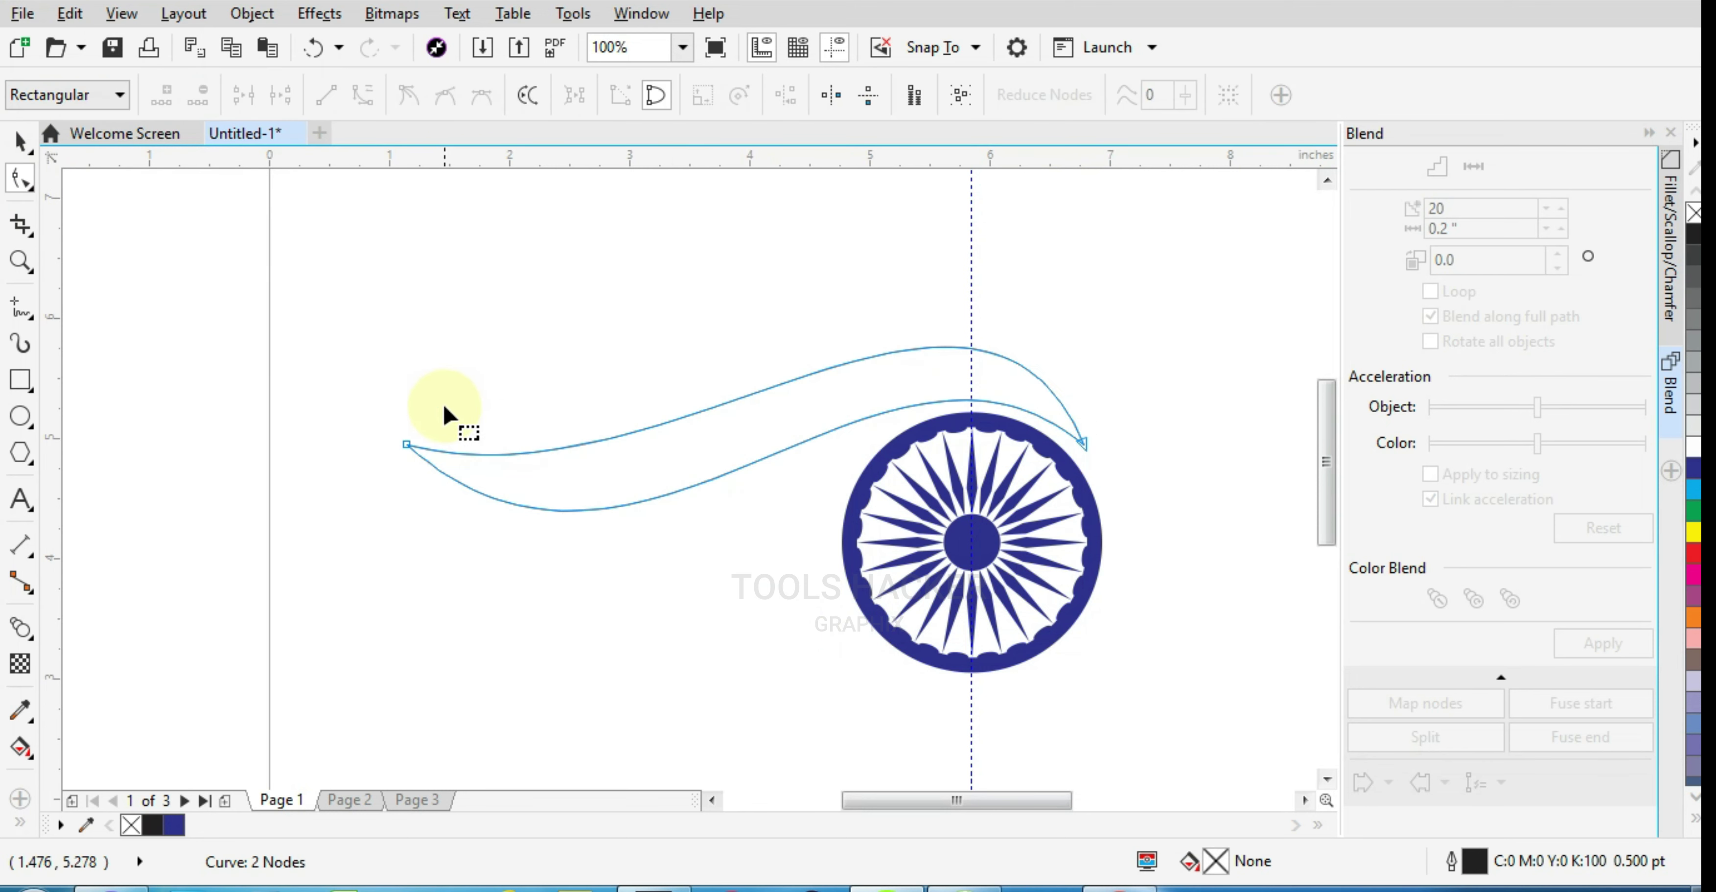
pyautogui.click(408, 445)
pyautogui.moveTo(724, 483); pyautogui.dragTo(704, 332)
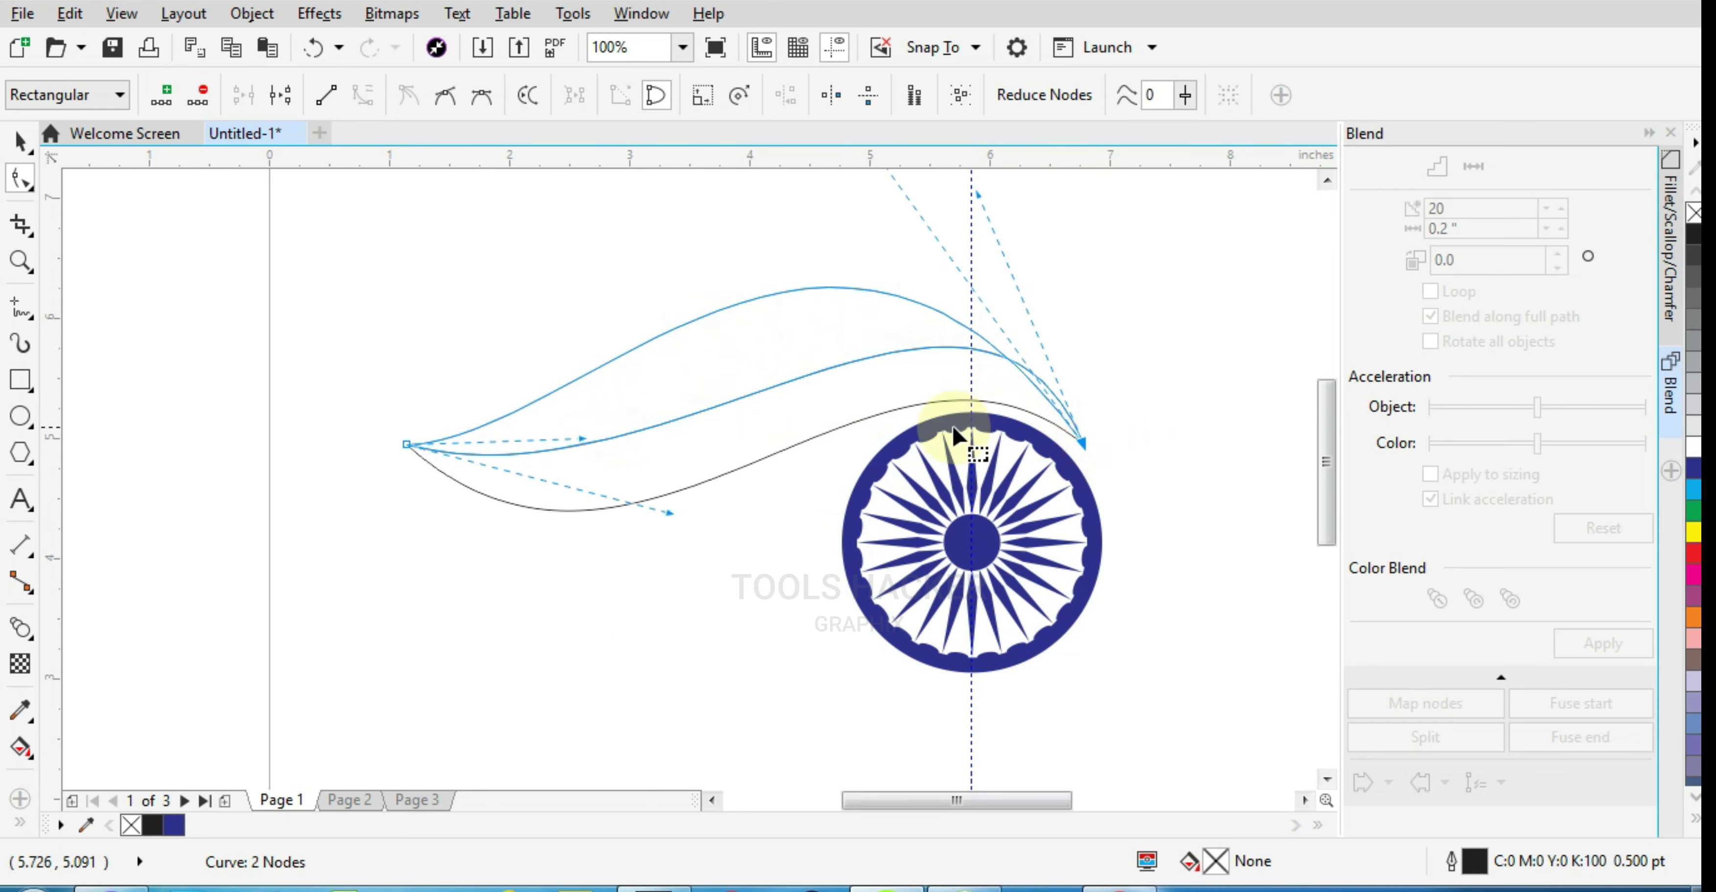
# Refine the upper band's top edge with its end handles so it runs smoothly along the band below
pyautogui.scroll(1, 959, 363)
pyautogui.moveTo(950, 272); pyautogui.dragTo(979, 278)
pyautogui.hotkey('ctrl', 'z')
pyautogui.scroll(-1, 838, 363)
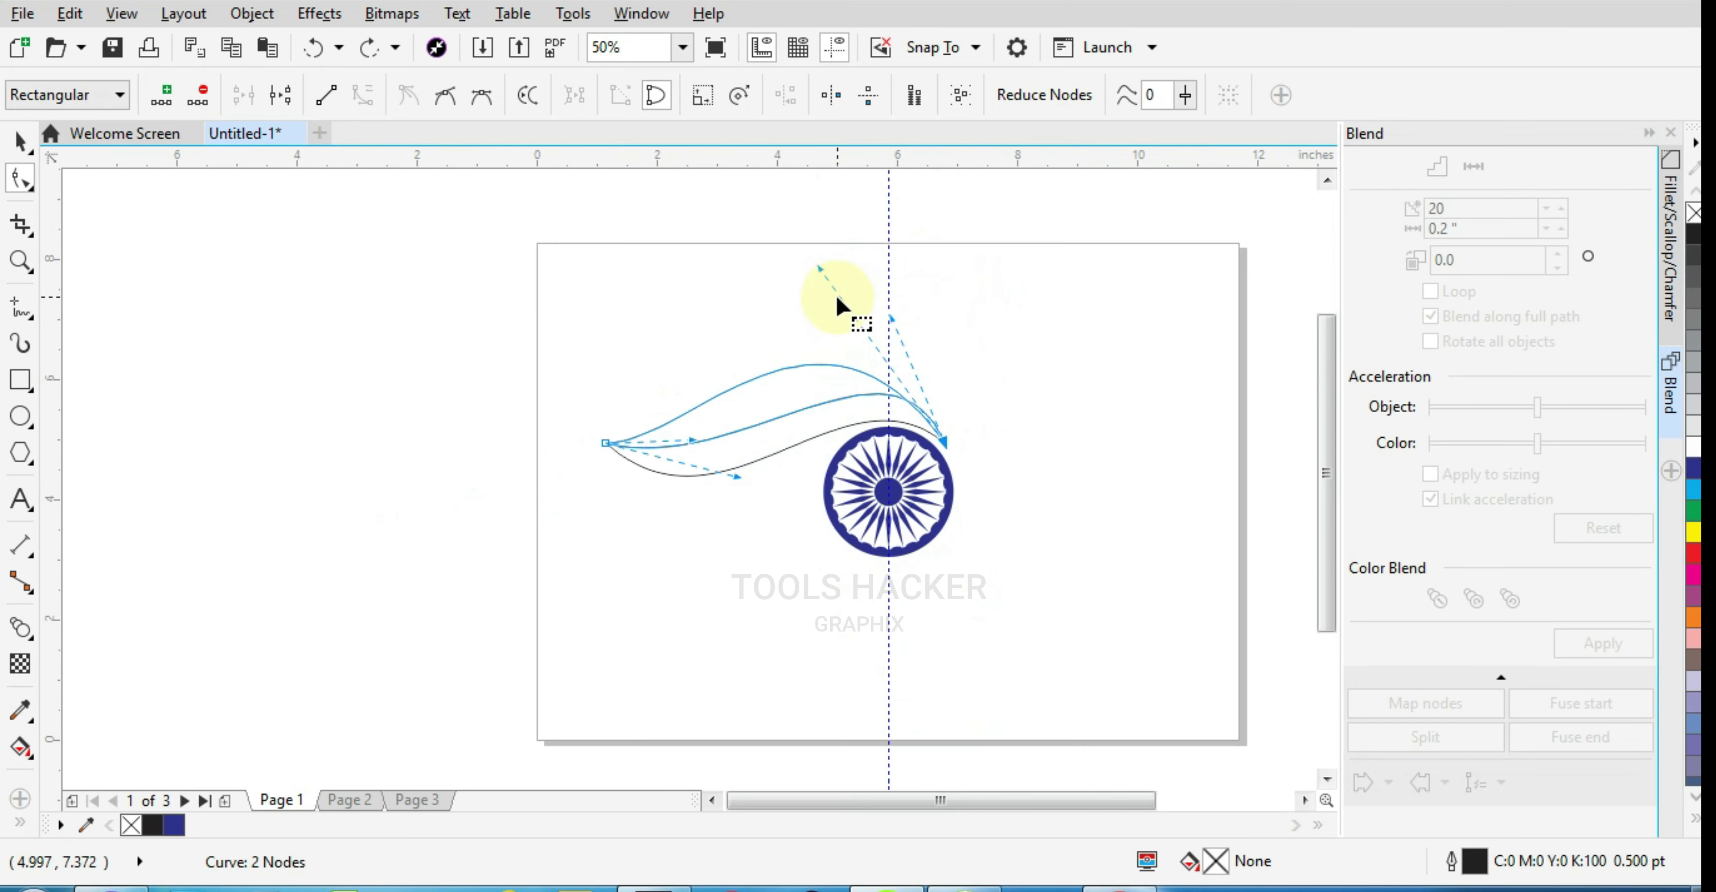
pyautogui.scroll(1, 836, 292)
pyautogui.moveTo(807, 245); pyautogui.dragTo(926, 266)
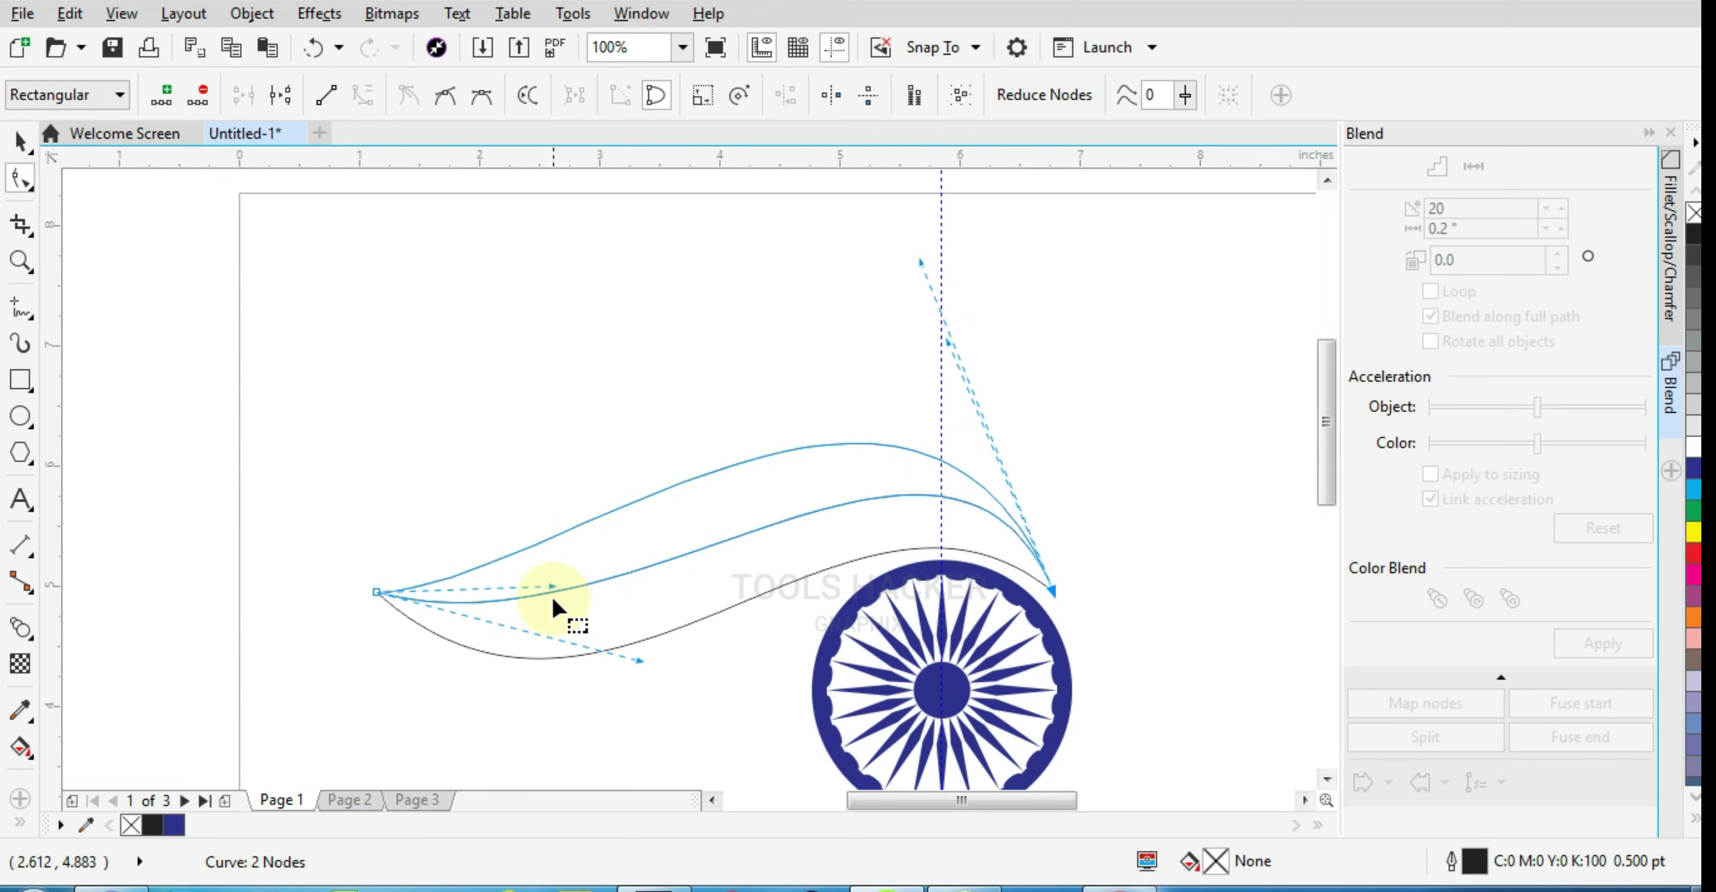
pyautogui.scroll(2, 657, 596)
pyautogui.moveTo(706, 574); pyautogui.dragTo(750, 602)
pyautogui.scroll(-4, 613, 540)
pyautogui.scroll(2, 610, 530)
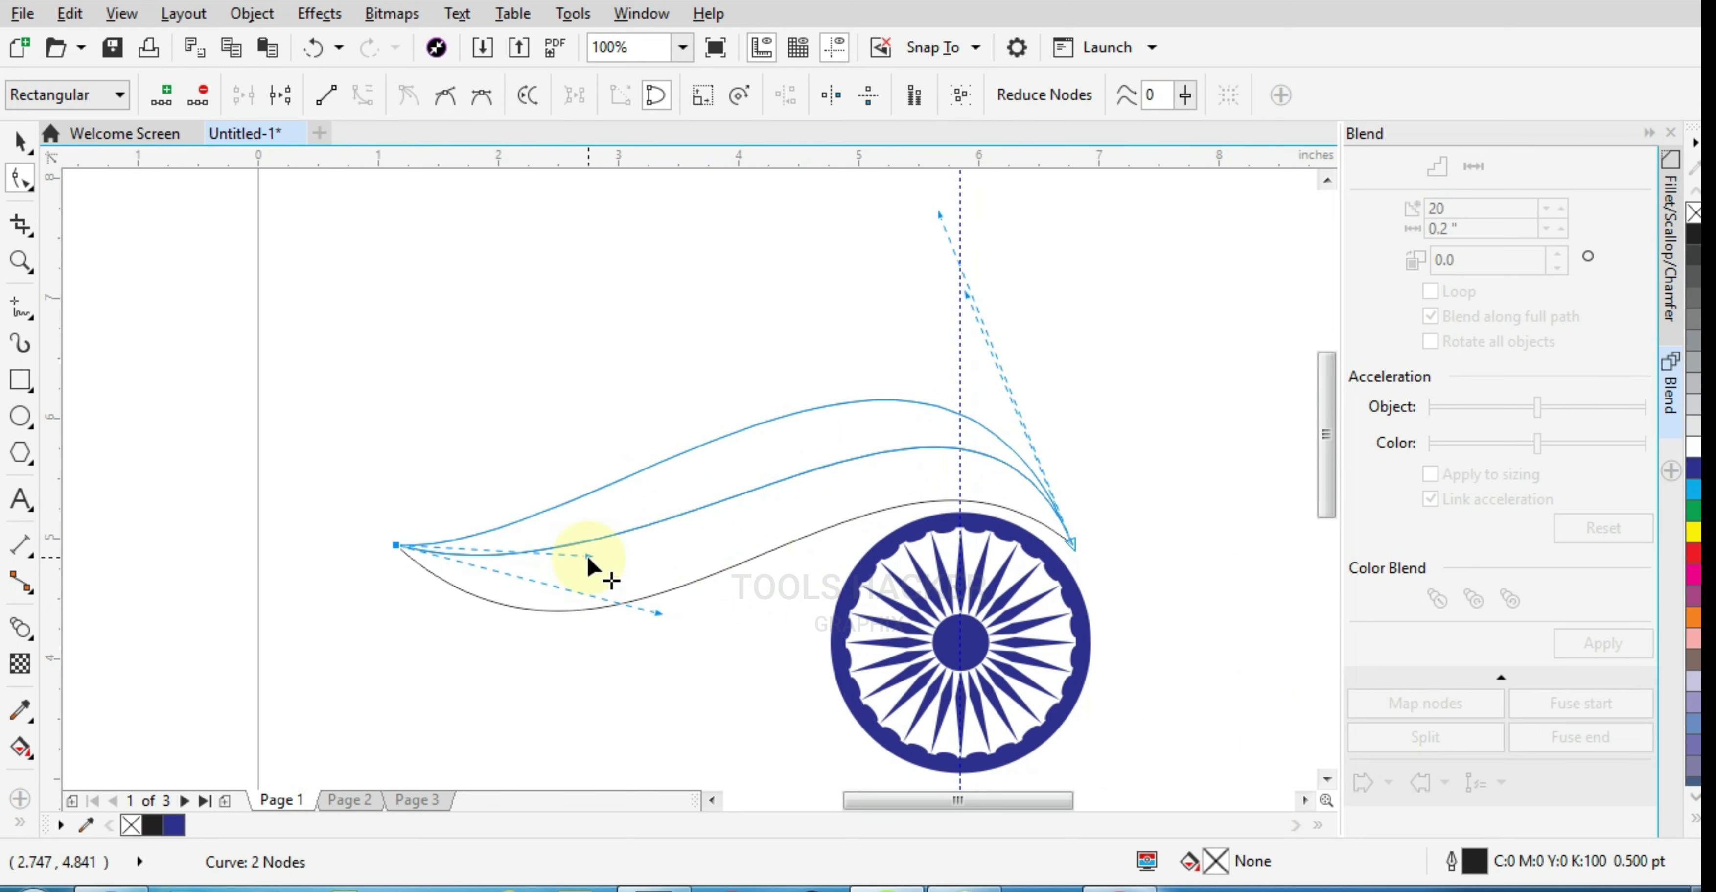
pyautogui.moveTo(589, 559); pyautogui.dragTo(615, 560)
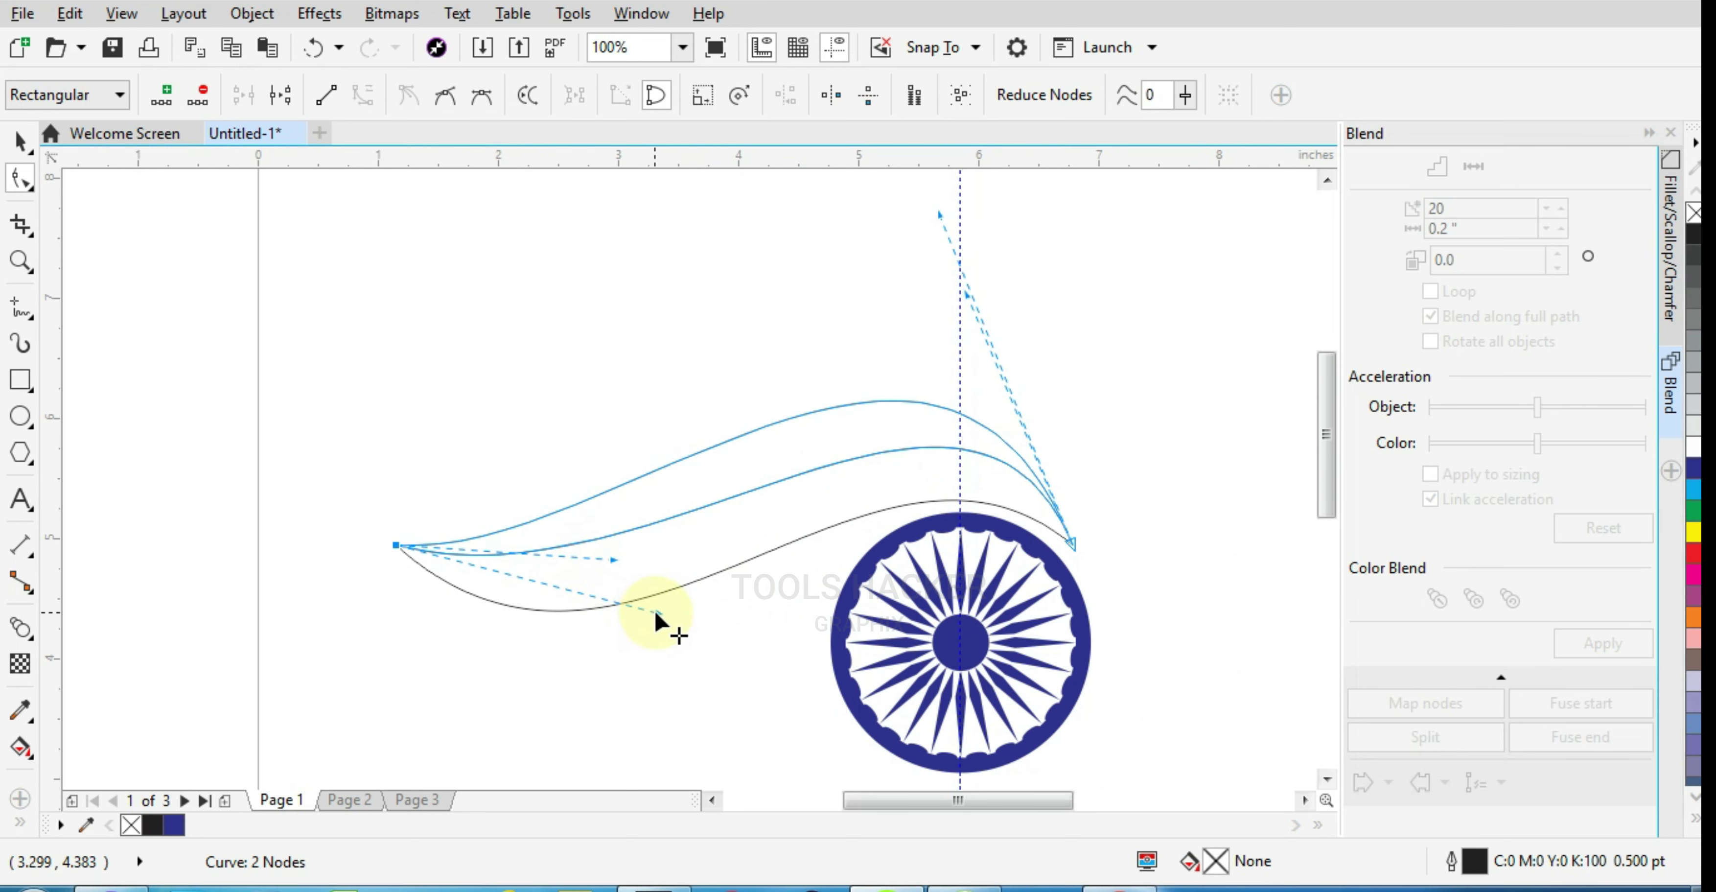
# Reshape the adjoining edges of the two bands to leave a thin tapering gap between them
pyautogui.moveTo(655, 612); pyautogui.dragTo(644, 654)
pyautogui.click(597, 542)
pyautogui.click(395, 545)
pyautogui.scroll(1, 732, 510)
pyautogui.scroll(-2, 741, 475)
pyautogui.scroll(2, 801, 463)
pyautogui.click(20, 142)
pyautogui.scroll(-2, 925, 415)
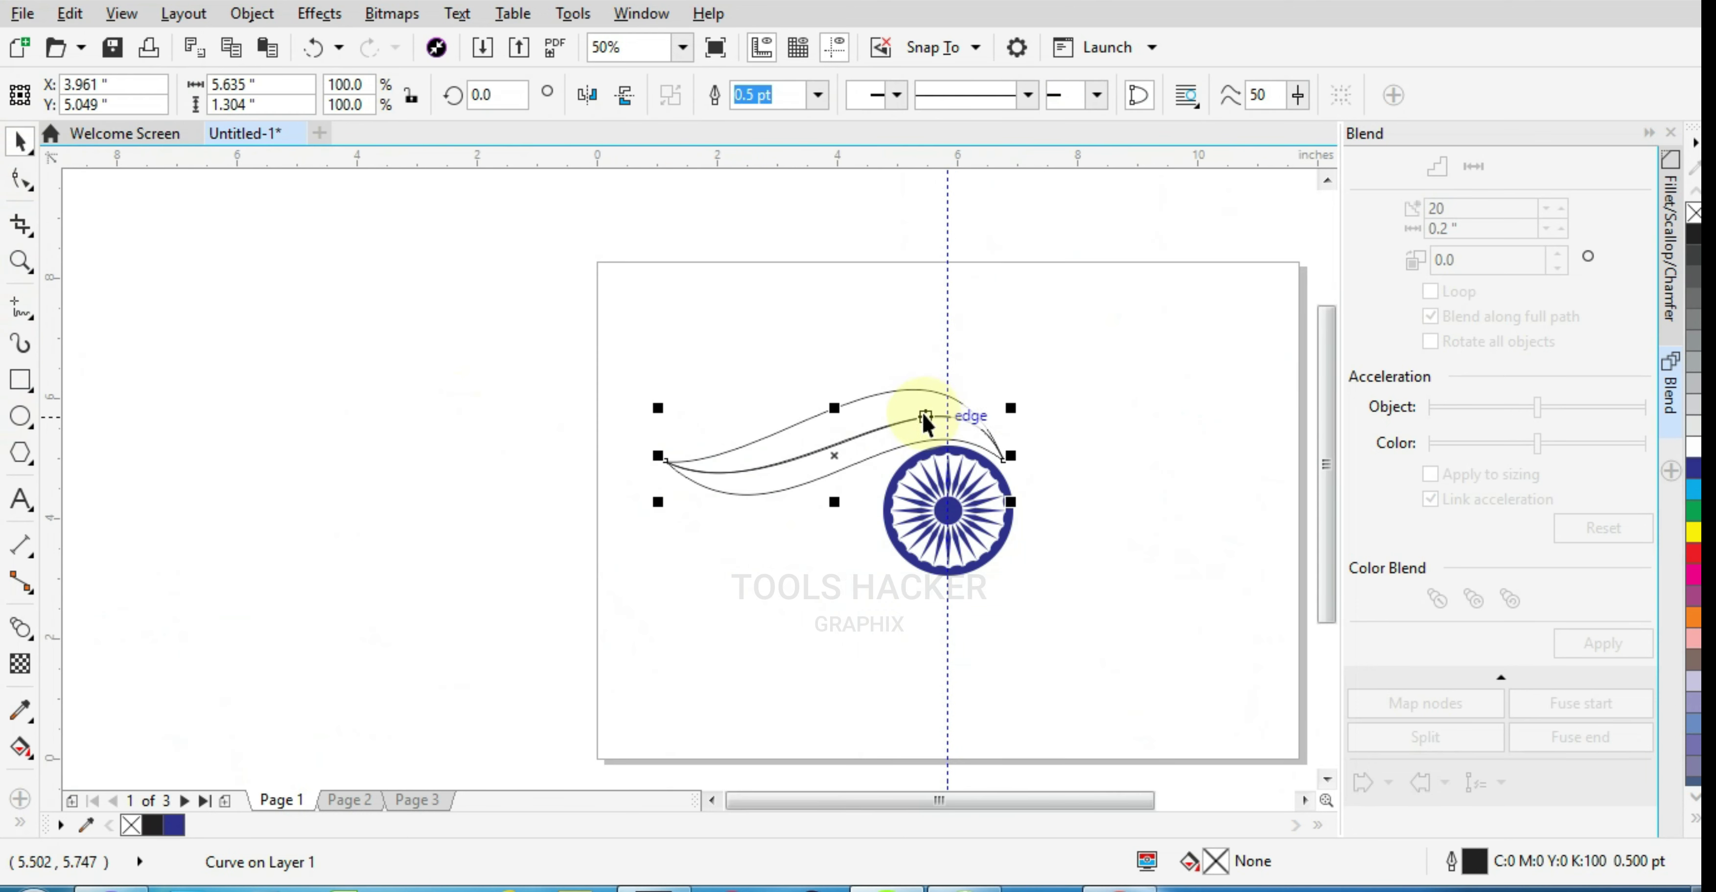
pyautogui.scroll(1, 920, 420)
# Select both bands, fill them with orange (C:0 M:60 Y:100 K:0) and remove their outlines
pyautogui.click(903, 354)
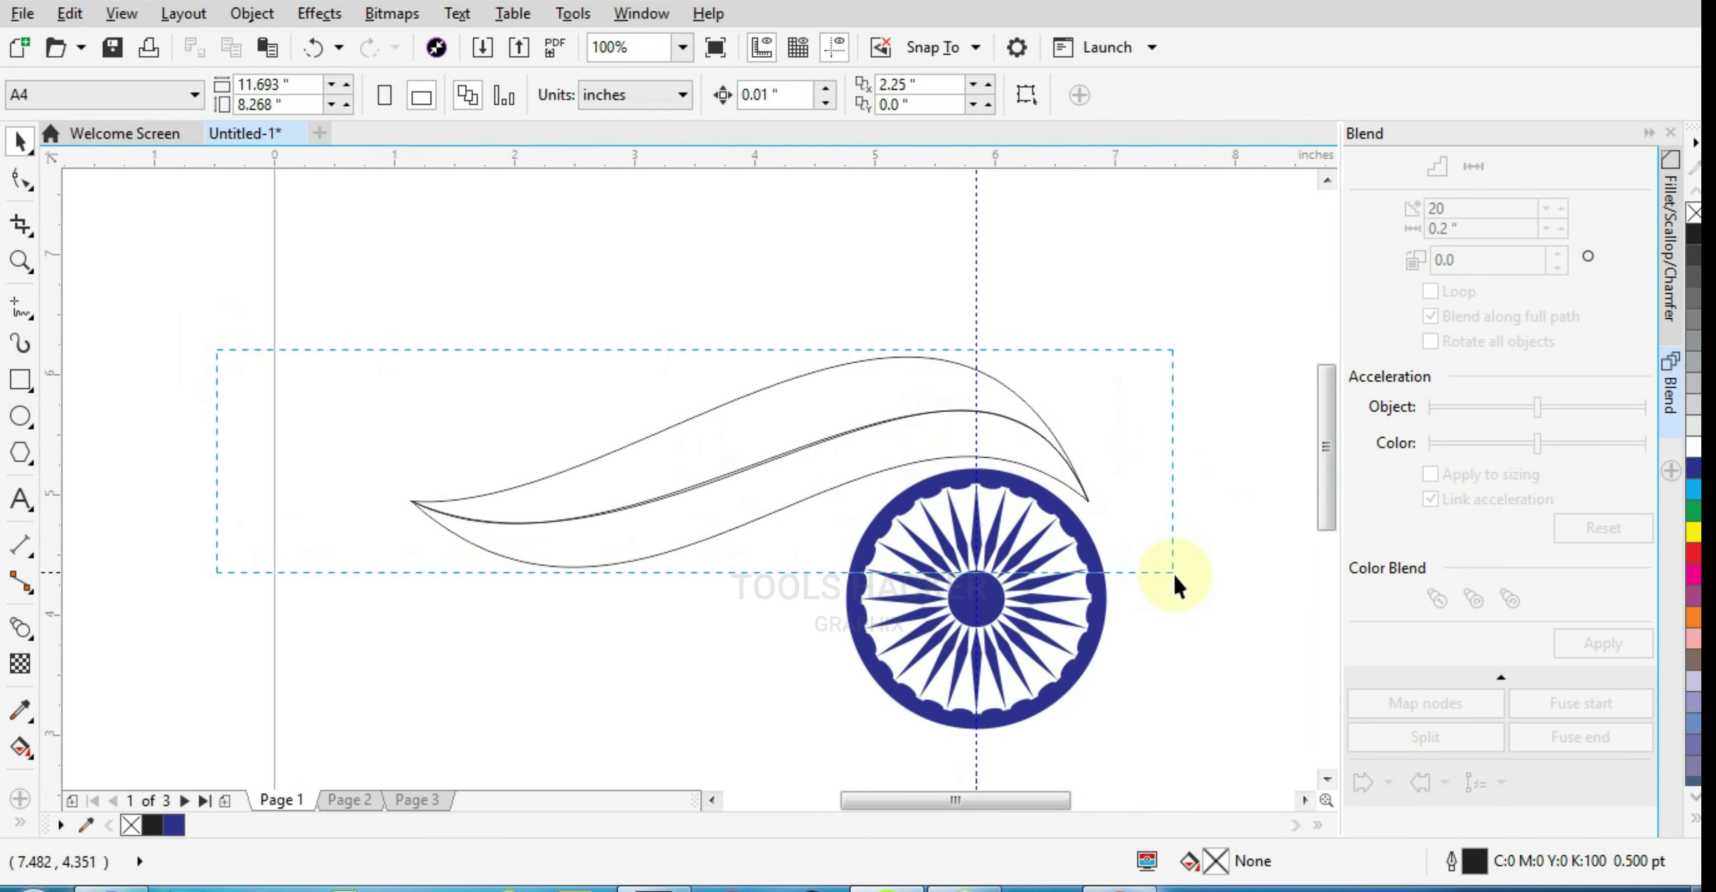
pyautogui.moveTo(1166, 579); pyautogui.dragTo(1167, 580)
pyautogui.click(1693, 616)
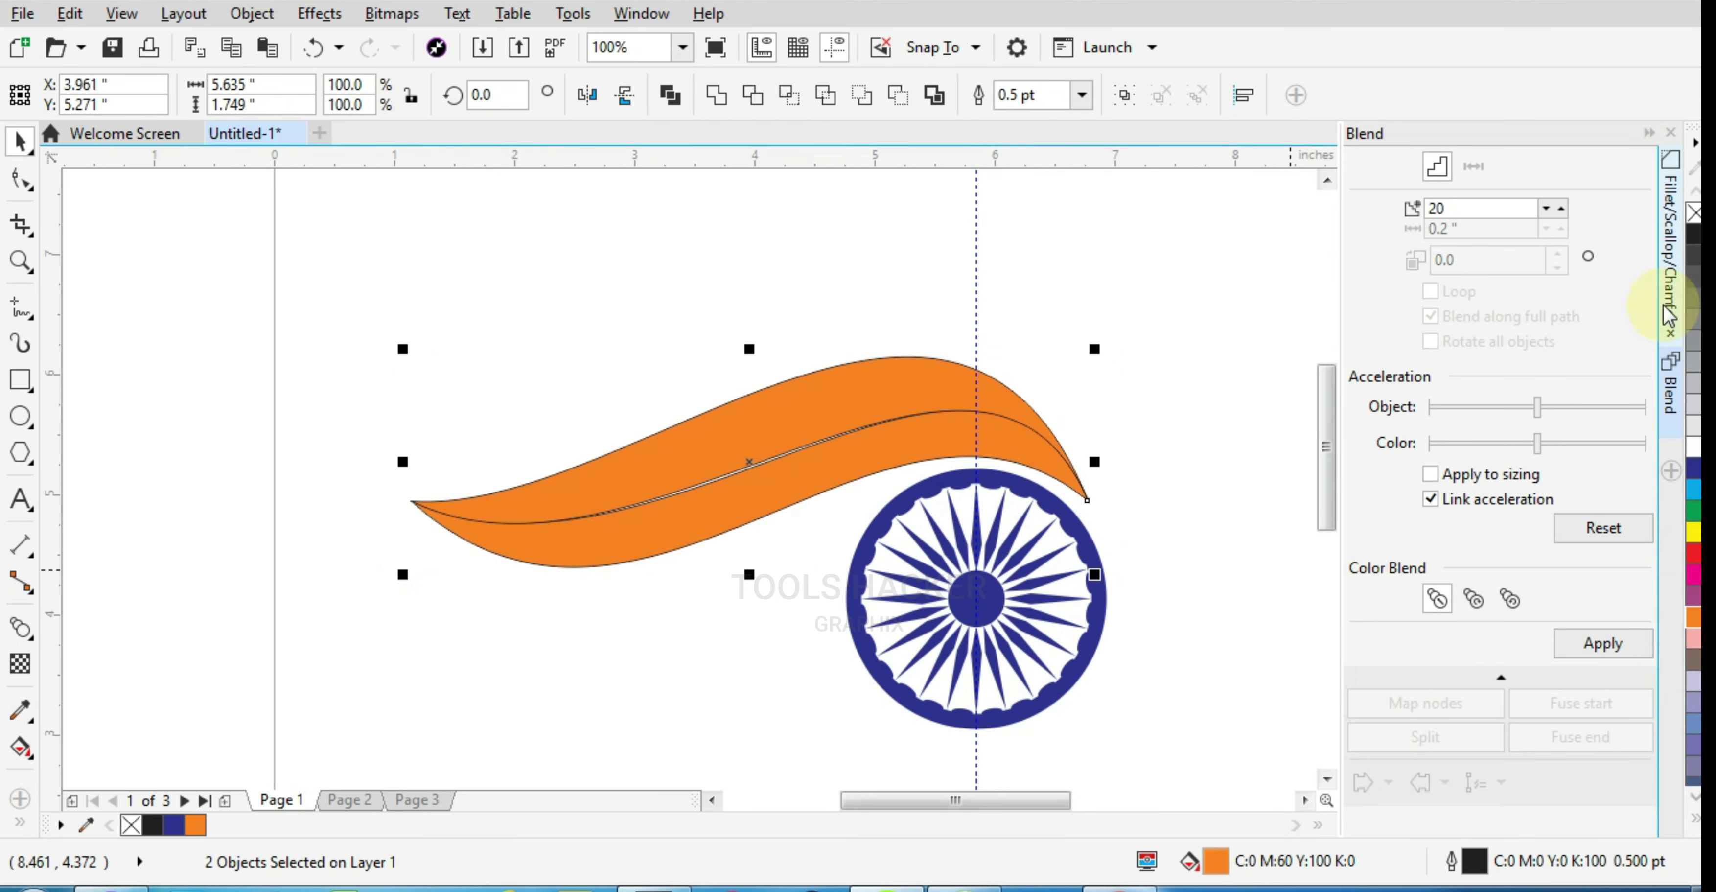
pyautogui.click(677, 641)
# Apply a linear fountain fill along the upper band, from its left tip to its end above the wheel
pyautogui.scroll(1, 726, 496)
pyautogui.click(621, 462)
pyautogui.scroll(-2, 566, 499)
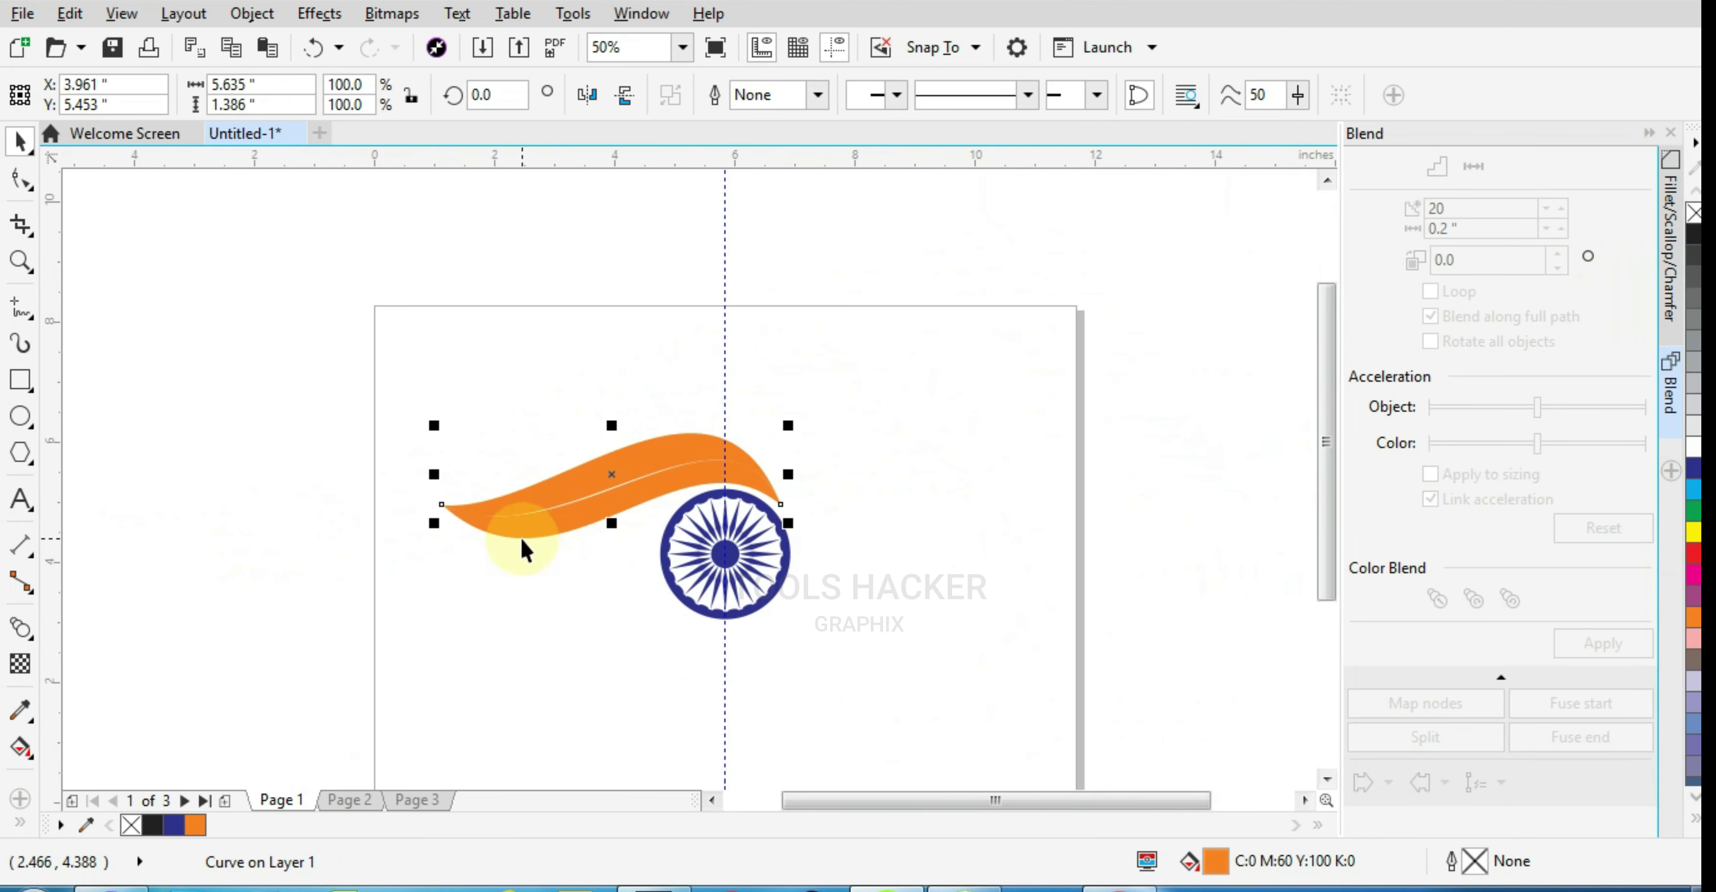
pyautogui.scroll(1, 523, 536)
pyautogui.click(534, 576)
pyautogui.click(607, 474)
pyautogui.click(597, 440)
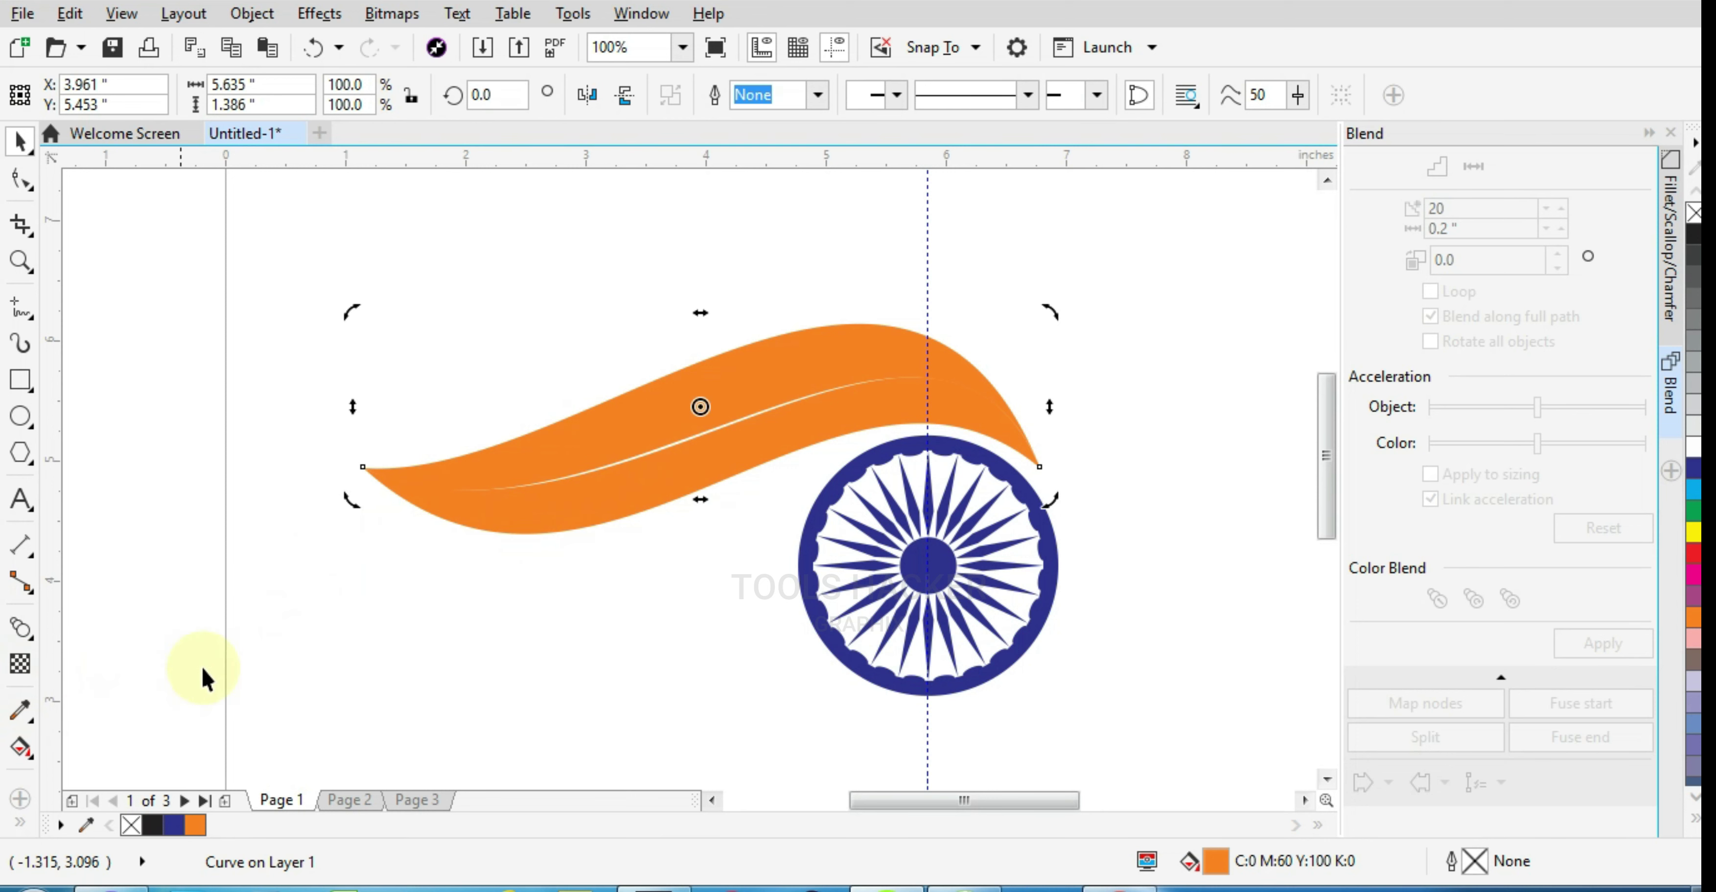
pyautogui.click(20, 747)
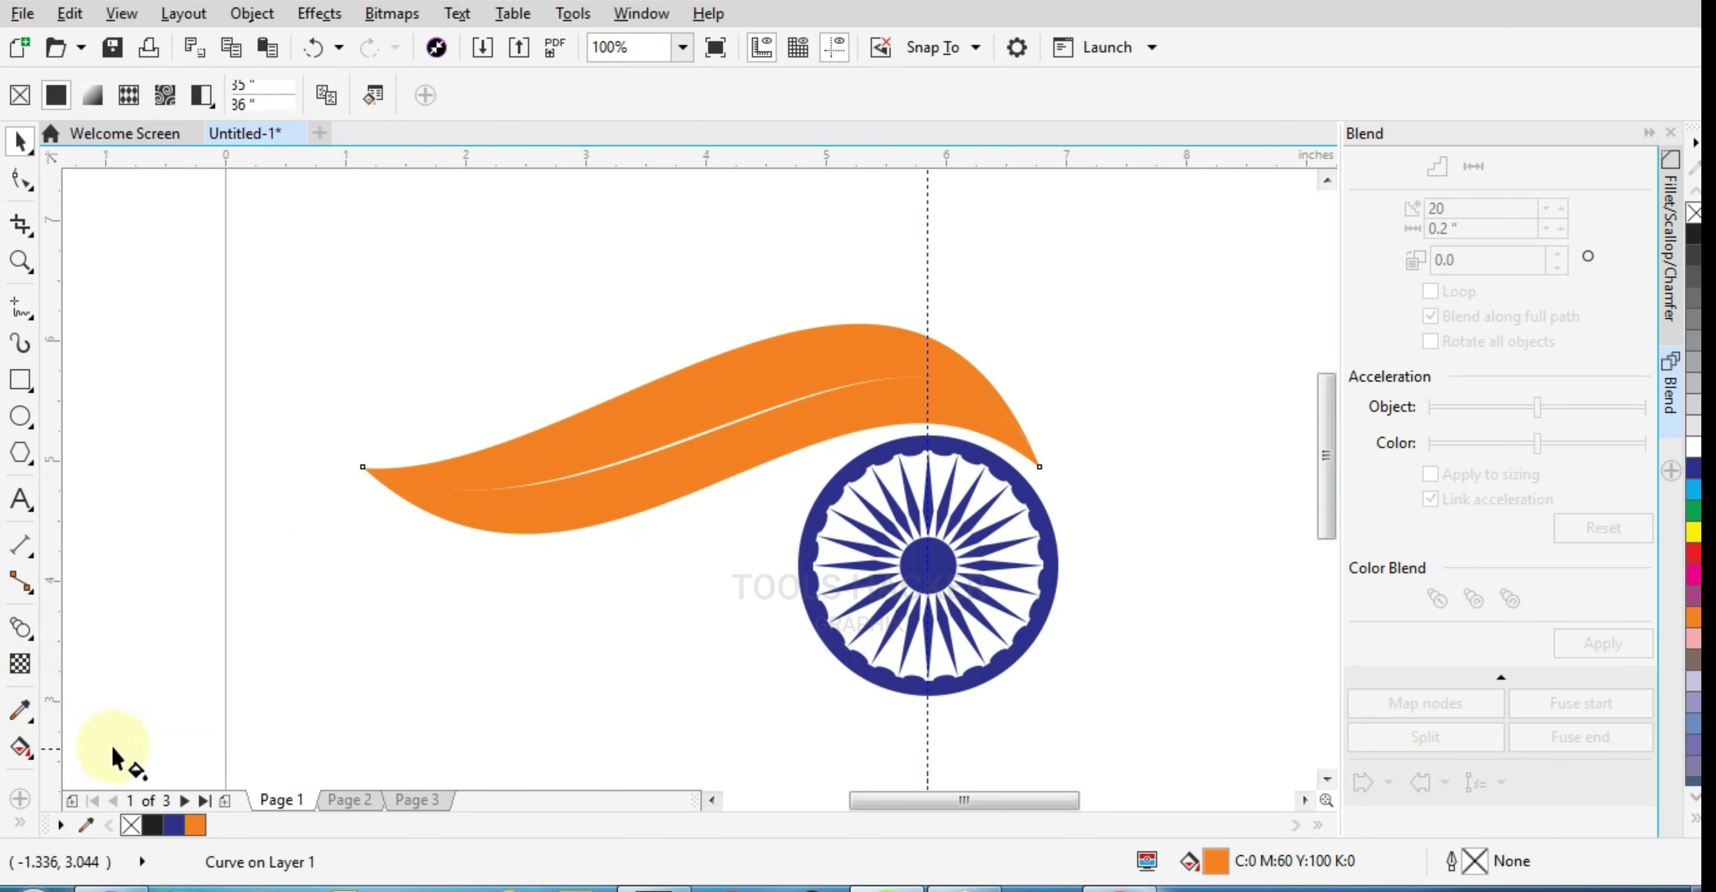
pyautogui.moveTo(445, 472); pyautogui.dragTo(967, 402)
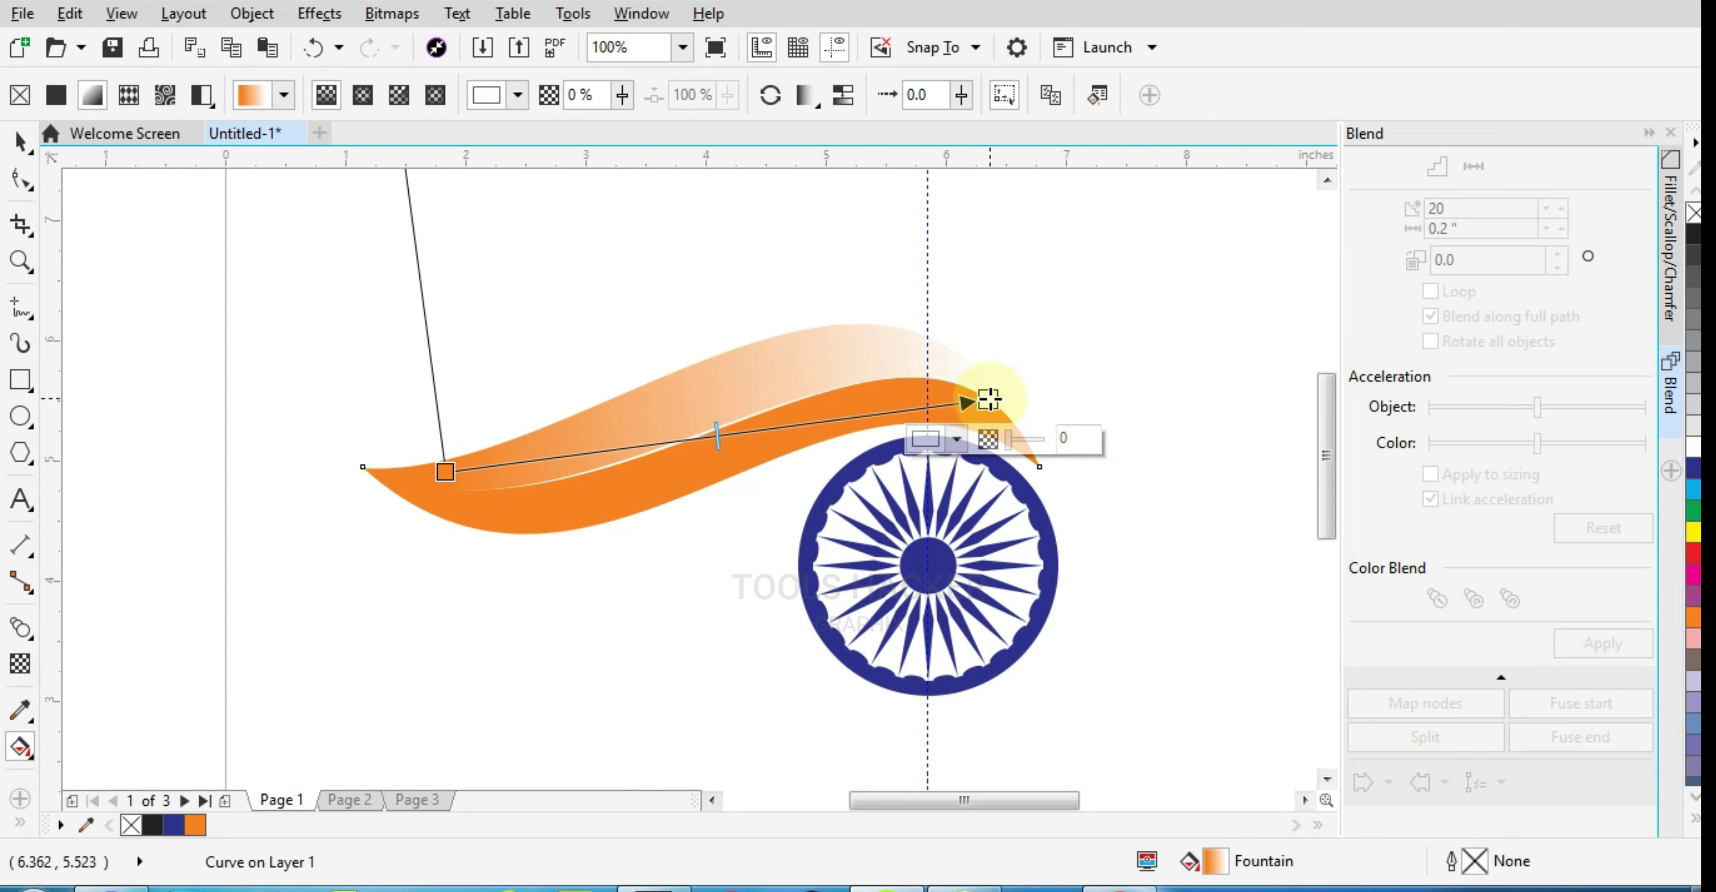
# Set the end colour of the upper band's gradient to C:0 M:40 Y:100 K:0
pyautogui.click(936, 439)
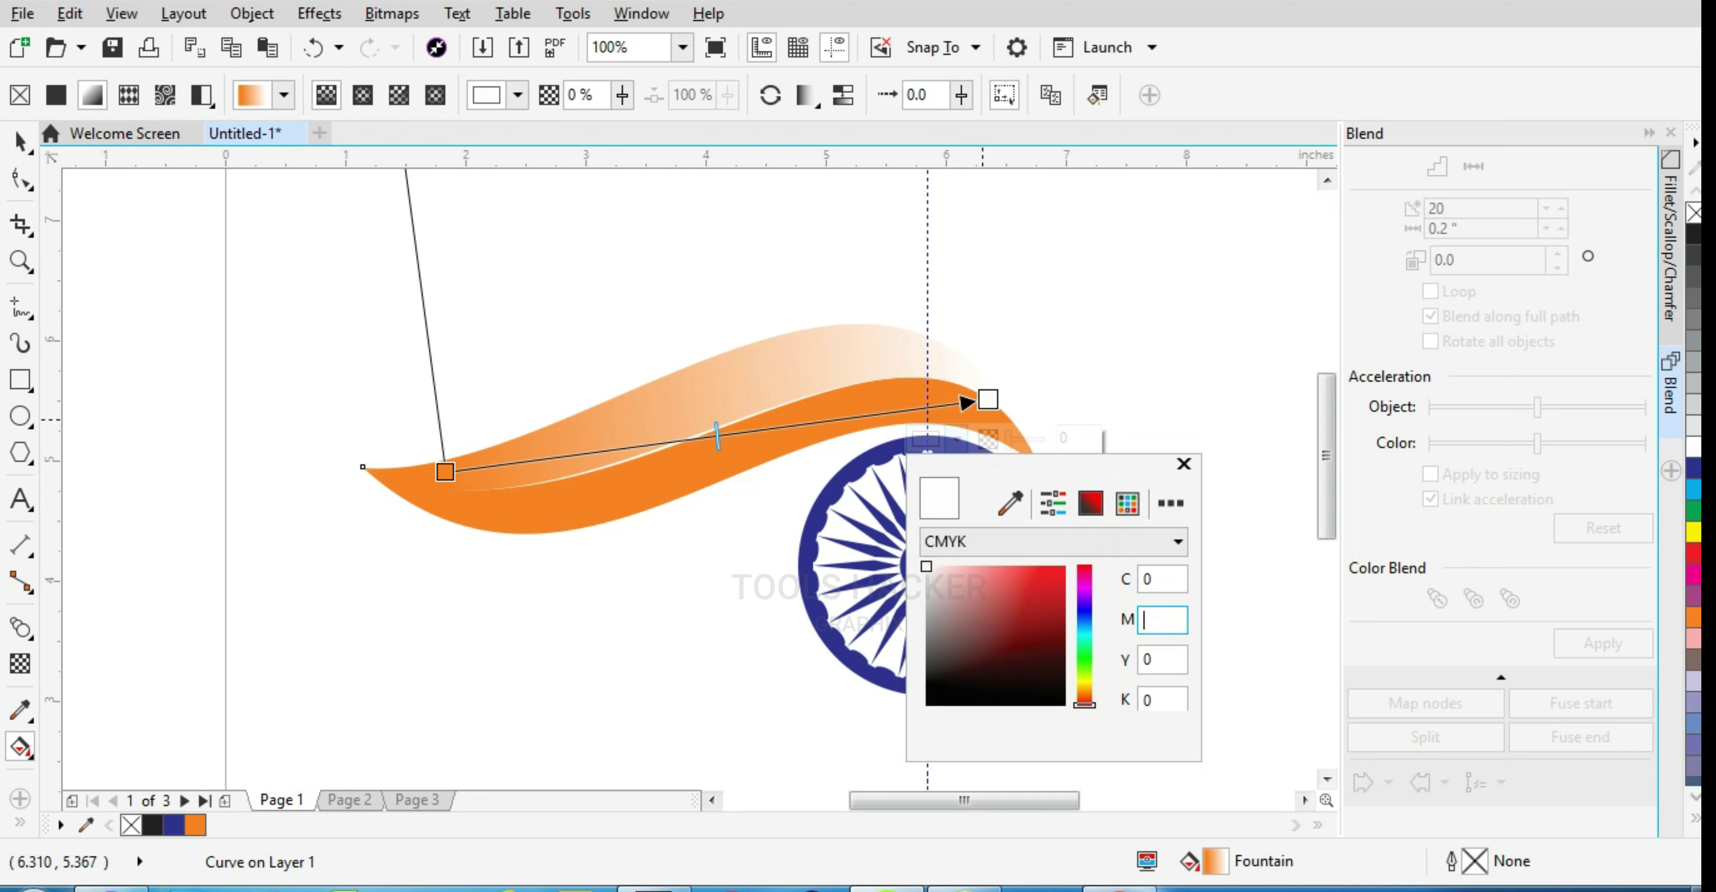
pyautogui.press('Tab')
pyautogui.write('100')
pyautogui.press('Return')
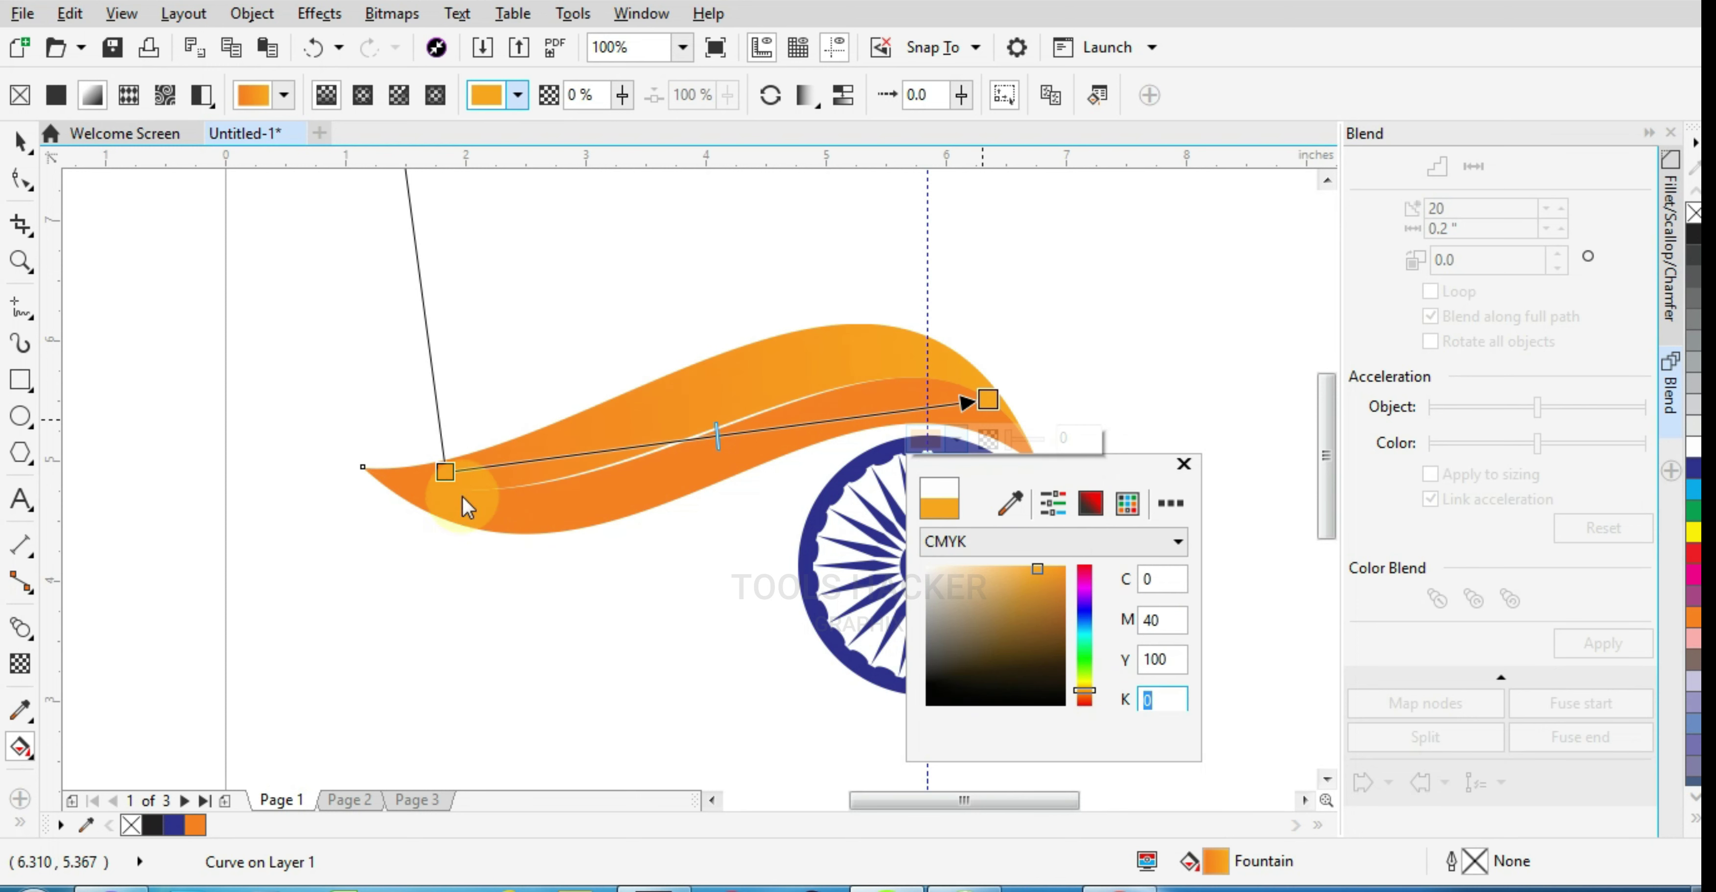
# Set the start colour of the upper band's gradient to C:0 M:80 Y:100 K:0
pyautogui.click(452, 475)
pyautogui.click(428, 515)
pyautogui.doubleClick(613, 693)
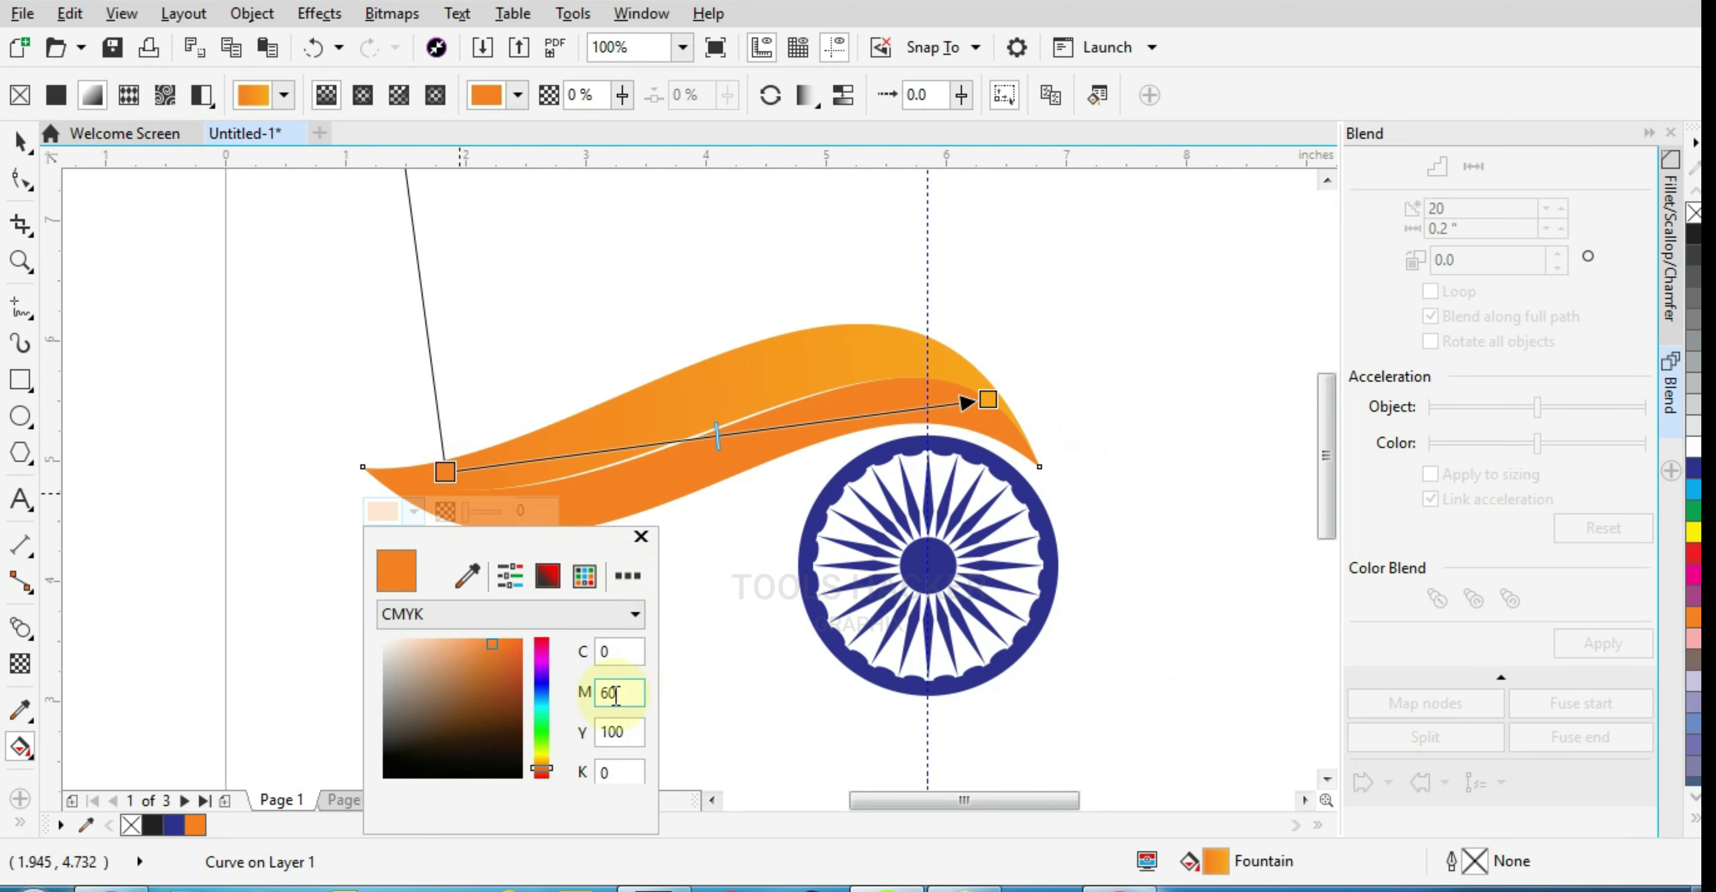
pyautogui.write('80')
pyautogui.press('Tab')
pyautogui.press('Return')
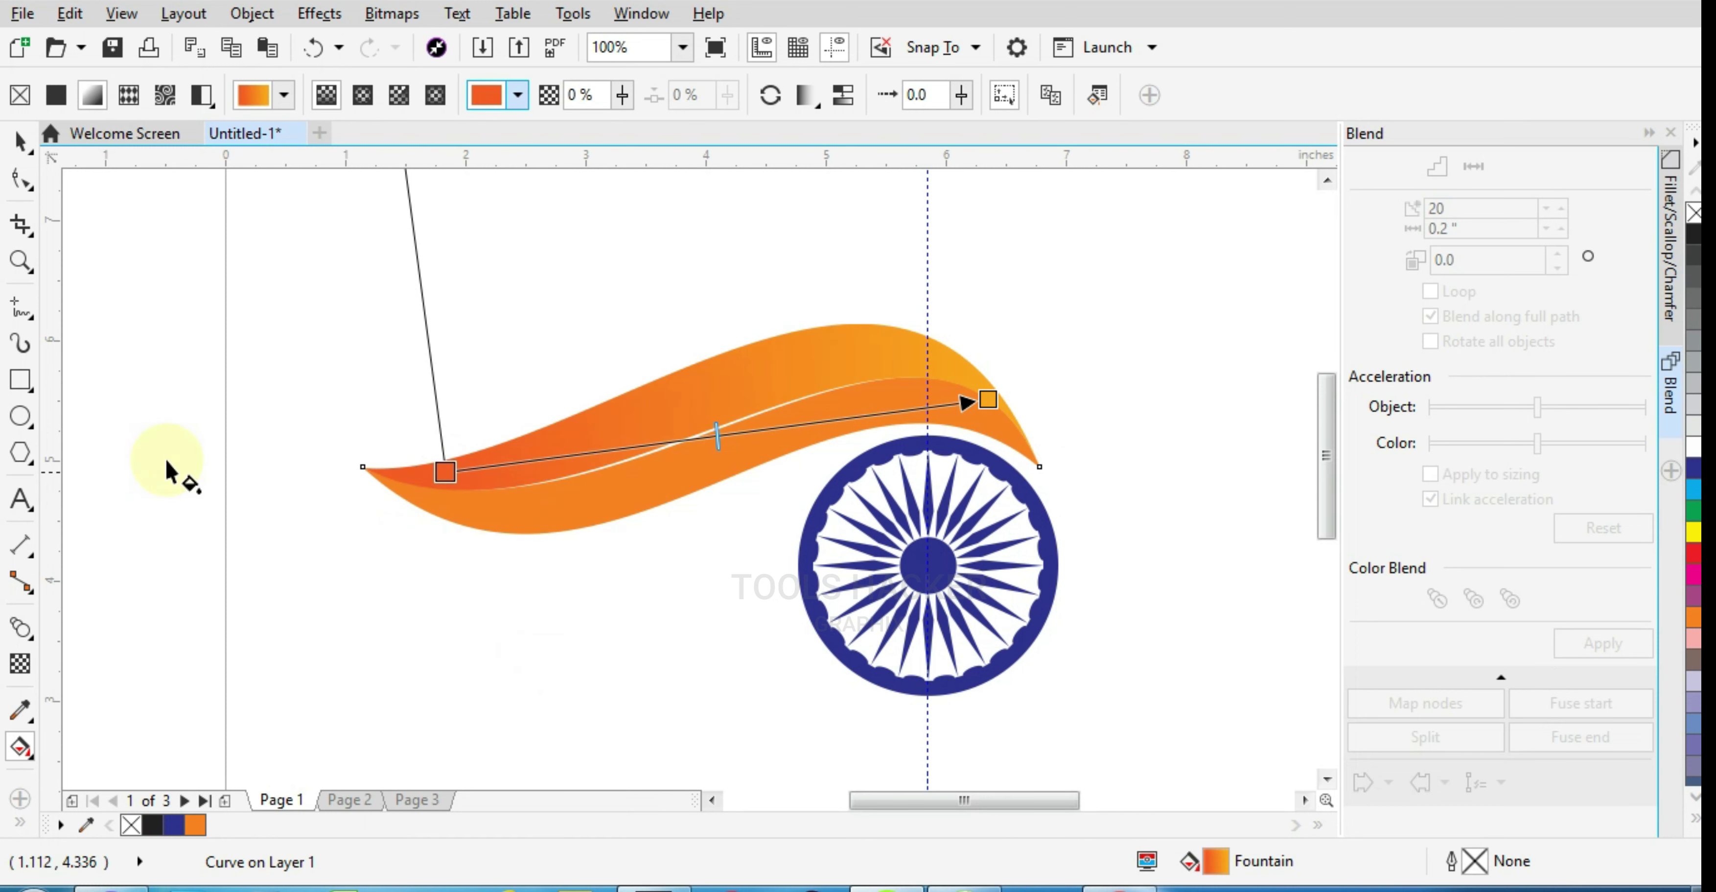
# Copy the gradient to the lower band and reverse its direction, placing its start and end at the band's two tips
pyautogui.click(20, 141)
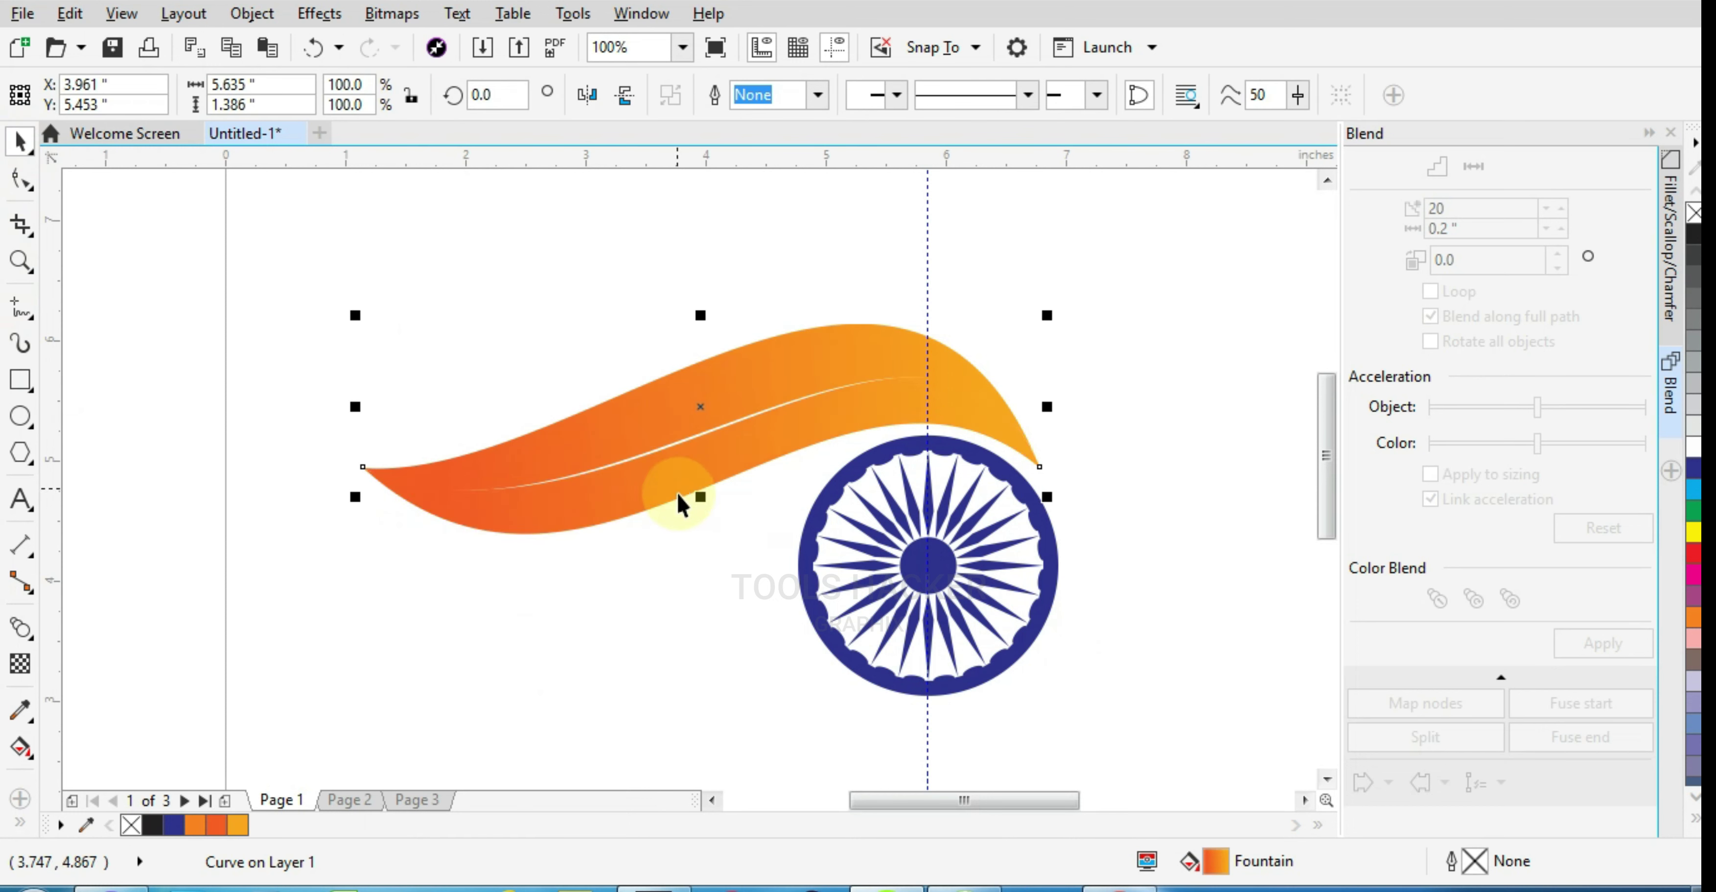
pyautogui.click(692, 533)
pyautogui.click(670, 484)
pyautogui.click(21, 746)
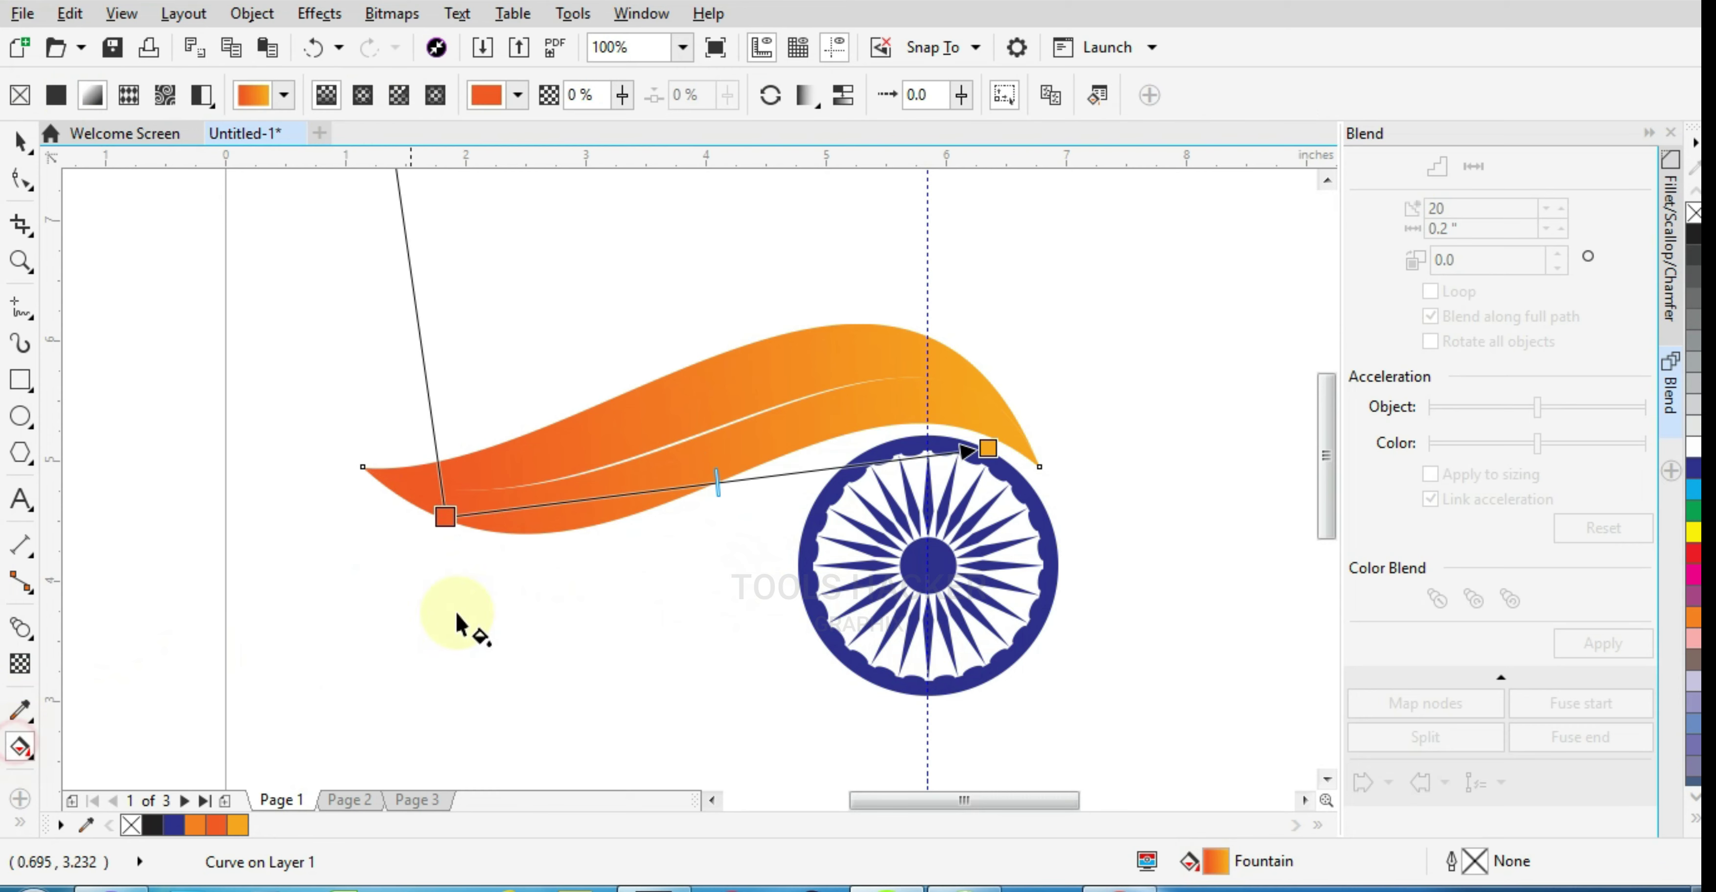
pyautogui.moveTo(446, 516); pyautogui.dragTo(1150, 517)
pyautogui.moveTo(988, 451); pyautogui.dragTo(403, 496)
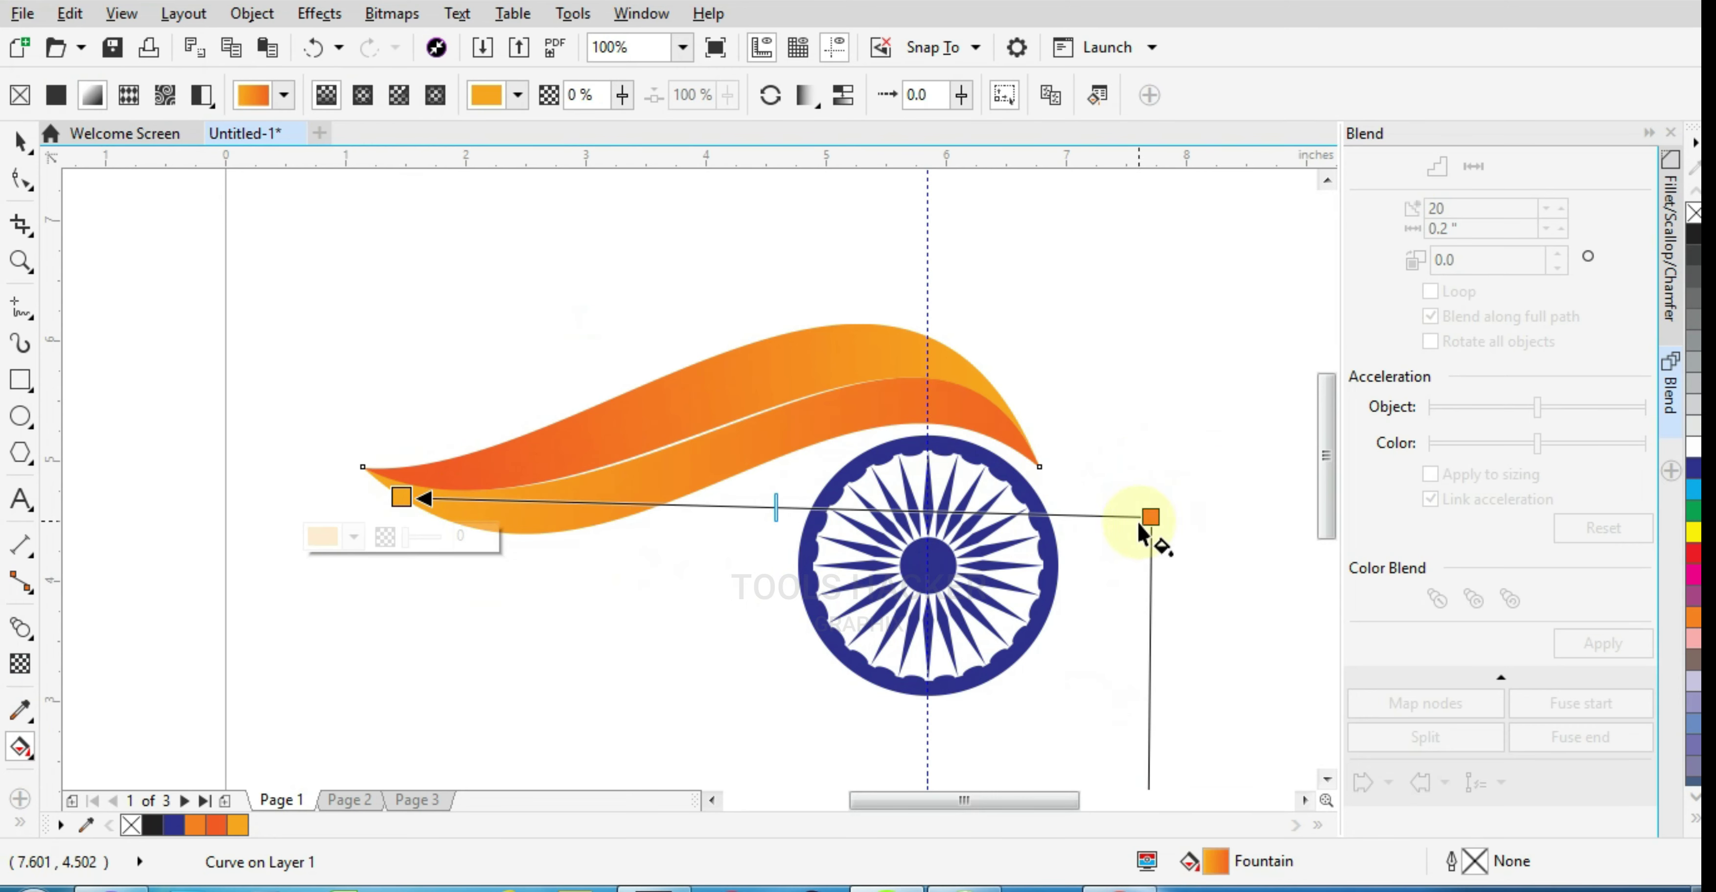
pyautogui.moveTo(1150, 516); pyautogui.dragTo(1039, 467)
pyautogui.moveTo(403, 496); pyautogui.dragTo(366, 473)
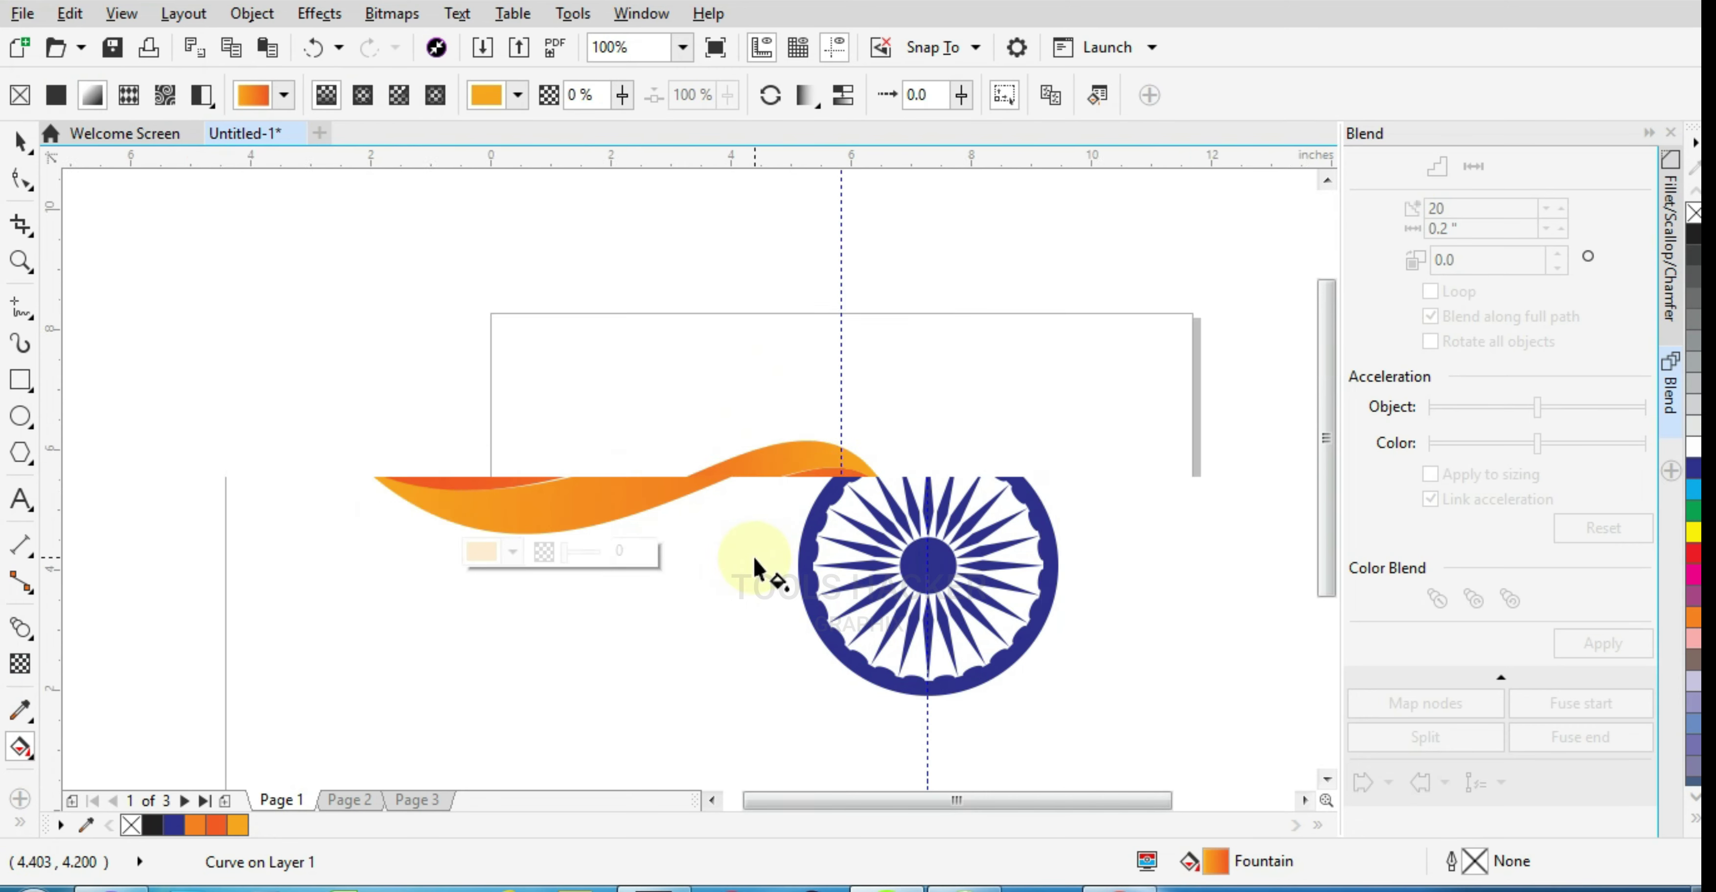
# Select both gradient bands, duplicate them and mirror the copy horizontally and vertically
pyautogui.scroll(2, 746, 567)
pyautogui.press('space')
pyautogui.scroll(-3, 546, 287)
pyautogui.moveTo(173, 219); pyautogui.dragTo(766, 460)
pyautogui.scroll(2, 611, 335)
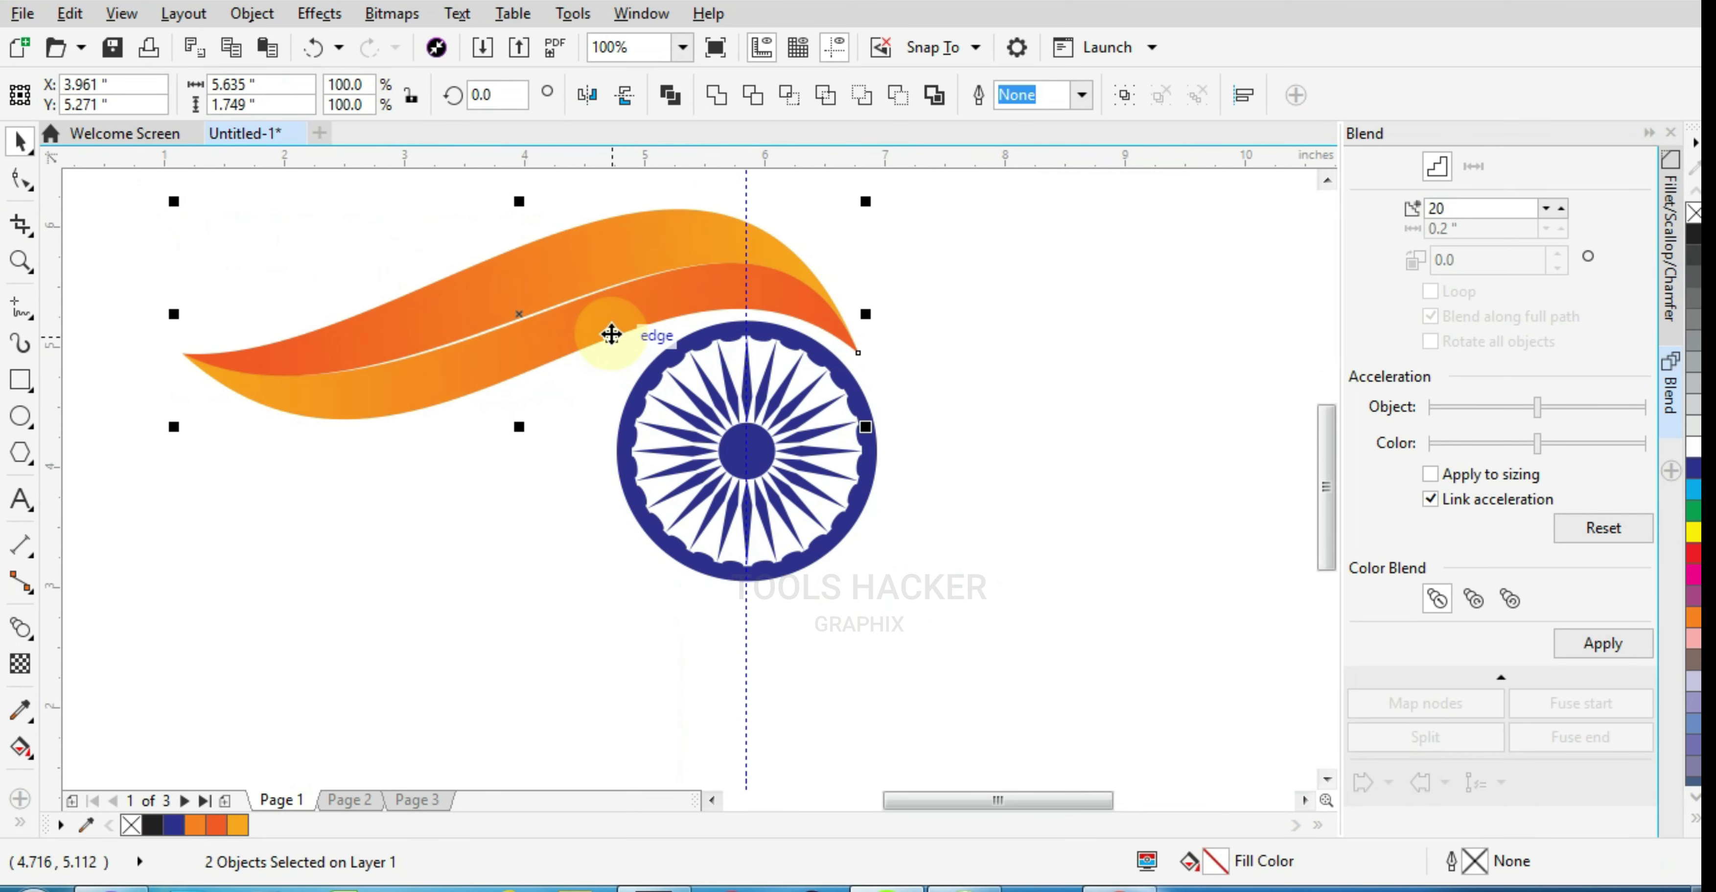
pyautogui.click(587, 95)
pyautogui.click(624, 95)
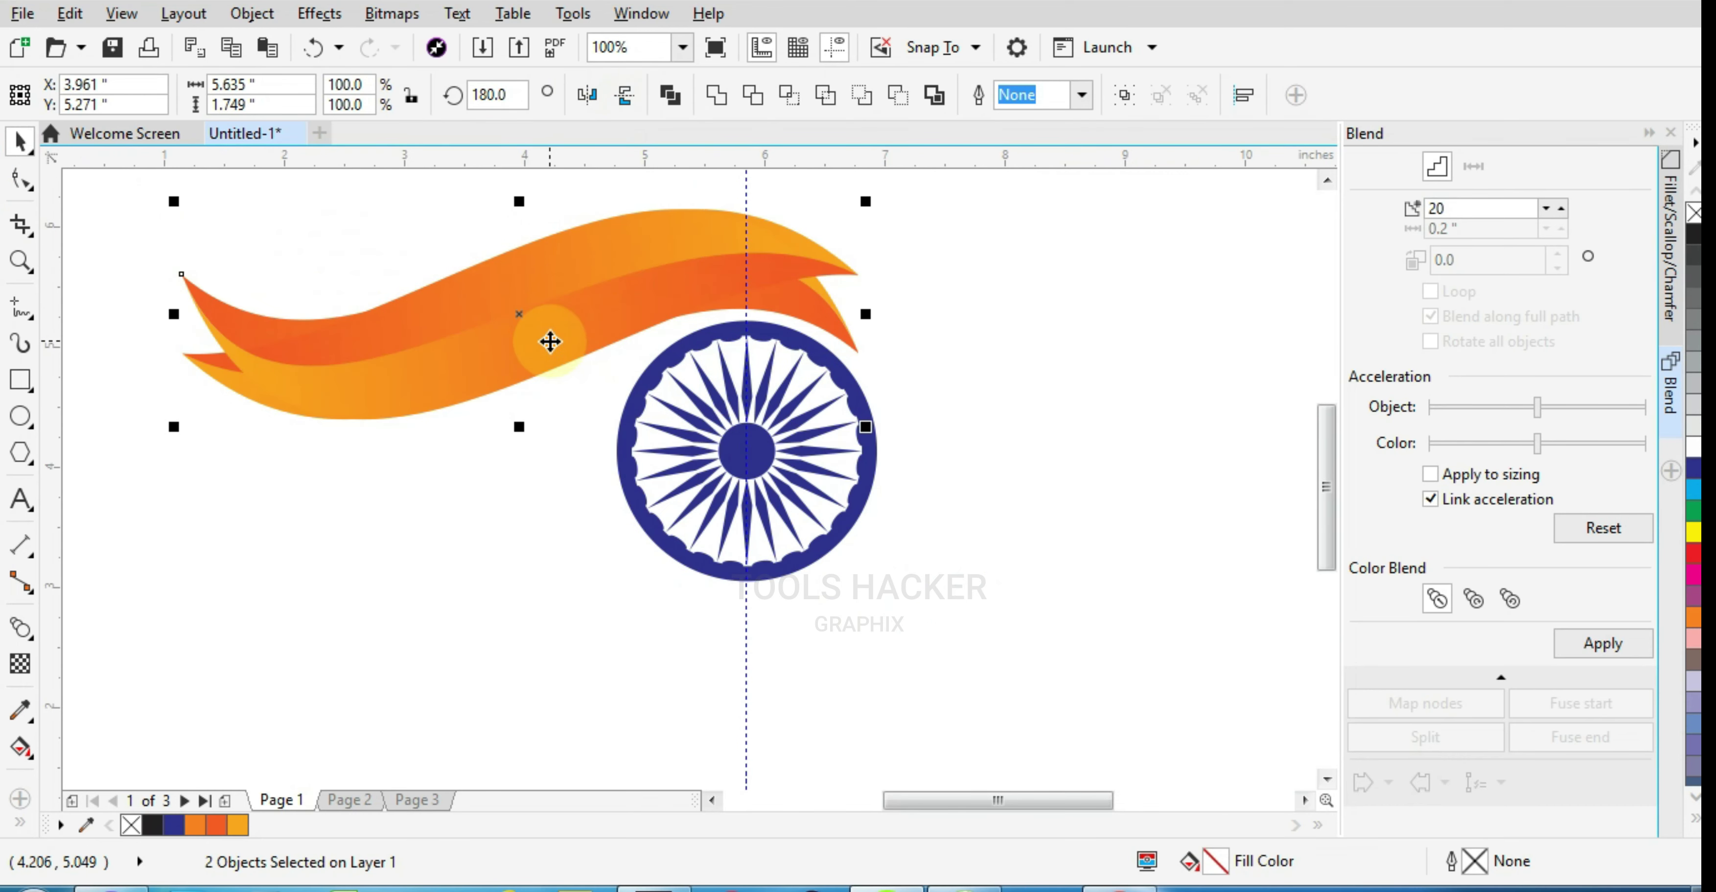
# Move the mirrored pair of bands down and to the right so it sweeps from under the wheel's lower edge
pyautogui.press('Down')
pyautogui.press('Down')
pyautogui.press('Down')
pyautogui.press('Down')
pyautogui.press('Down')
pyautogui.press('Down')
pyautogui.press('Down')
pyautogui.press('Down')
pyautogui.press('Down')
pyautogui.press('Down')
pyautogui.press('Down')
pyautogui.press('Down')
pyautogui.press('Down')
pyautogui.press('Down')
pyautogui.press('Down')
pyautogui.press('Down')
pyautogui.press('Down')
pyautogui.press('Down')
pyautogui.press('Down')
pyautogui.press('Down')
pyautogui.press('Down')
pyautogui.press('Down')
pyautogui.press('Down')
pyautogui.press('Down')
pyautogui.press('Down')
pyautogui.press('Down')
pyautogui.press('Down')
pyautogui.press('Down')
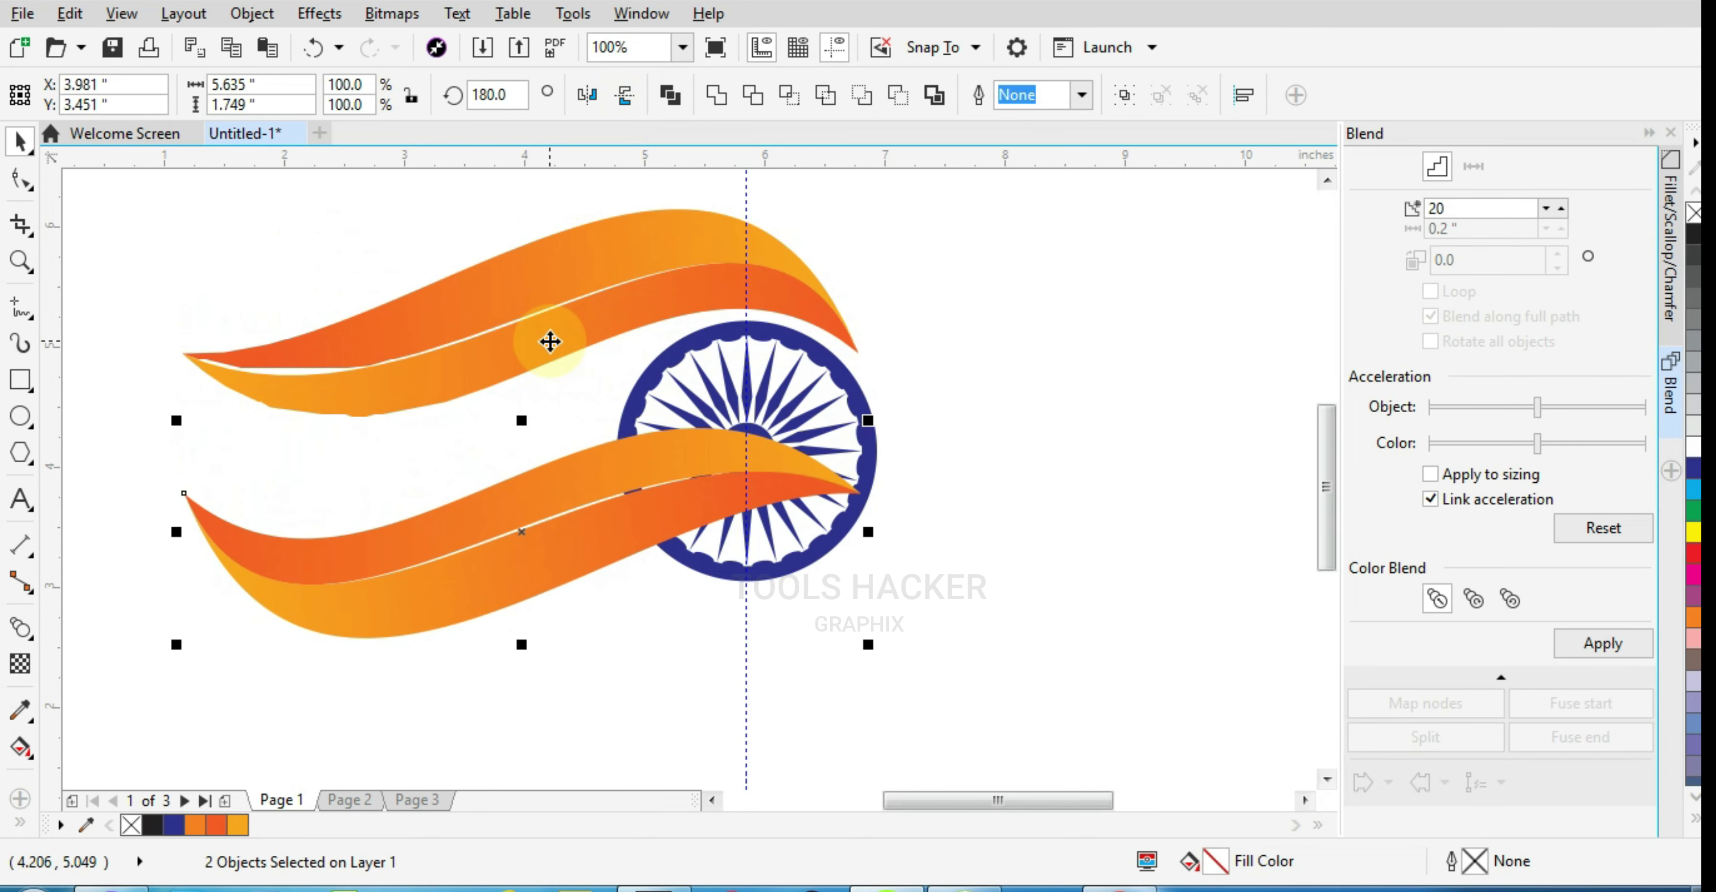
pyautogui.press('Right')
pyautogui.press('Right')
pyautogui.press('Right')
pyautogui.press('Right')
pyautogui.press('Right')
pyautogui.press('Right')
pyautogui.press('Right')
pyautogui.press('Right')
pyautogui.press('Right')
pyautogui.press('Right')
pyautogui.press('Right')
pyautogui.press('Right')
pyautogui.press('Right')
pyautogui.press('Right')
pyautogui.press('Right')
pyautogui.press('Right')
pyautogui.press('Right')
pyautogui.press('Right')
pyautogui.press('Right')
pyautogui.press('Right')
pyautogui.press('Right')
pyautogui.press('Right')
pyautogui.press('Right')
pyautogui.press('Right')
pyautogui.press('Right')
pyautogui.press('Right')
pyautogui.press('Right')
pyautogui.press('Right')
pyautogui.press('Right')
pyautogui.press('Right')
pyautogui.press('Right')
pyautogui.press('Right')
pyautogui.press('Right')
pyautogui.press('Right')
pyautogui.press('Right')
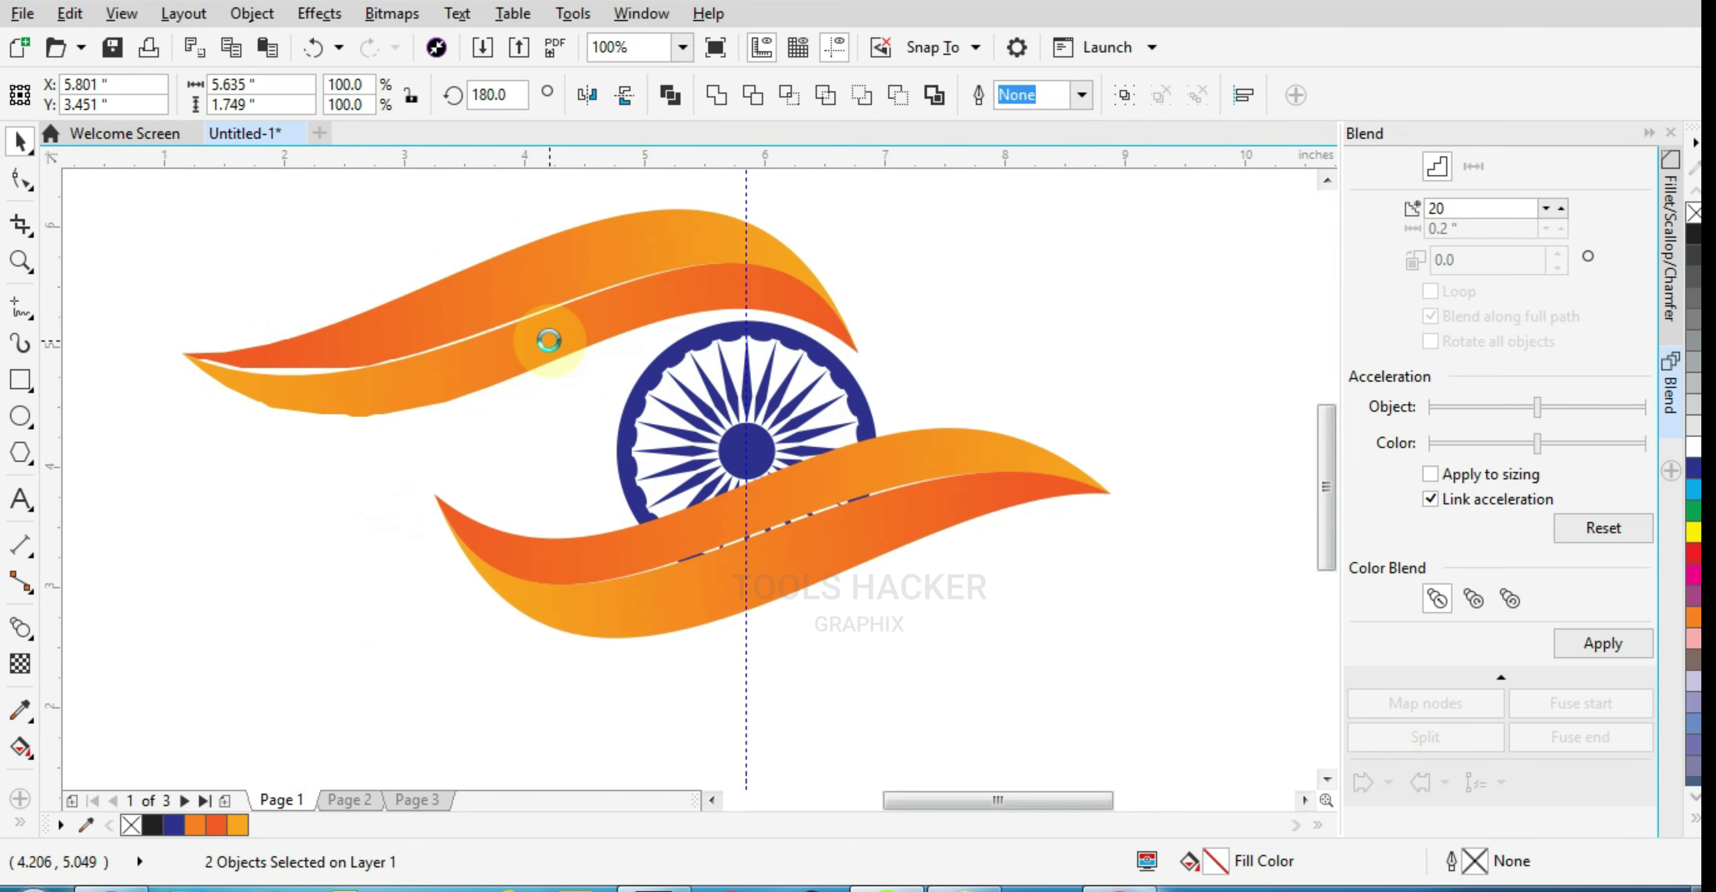
pyautogui.press('Right')
pyautogui.press('Right')
pyautogui.press('Right')
pyautogui.press('Right')
pyautogui.press('Right')
pyautogui.press('Right')
pyautogui.press('Right')
pyautogui.press('Right')
pyautogui.press('Right')
pyautogui.press('Down')
pyautogui.press('Down')
pyautogui.press('Down')
pyautogui.press('Down')
pyautogui.press('Down')
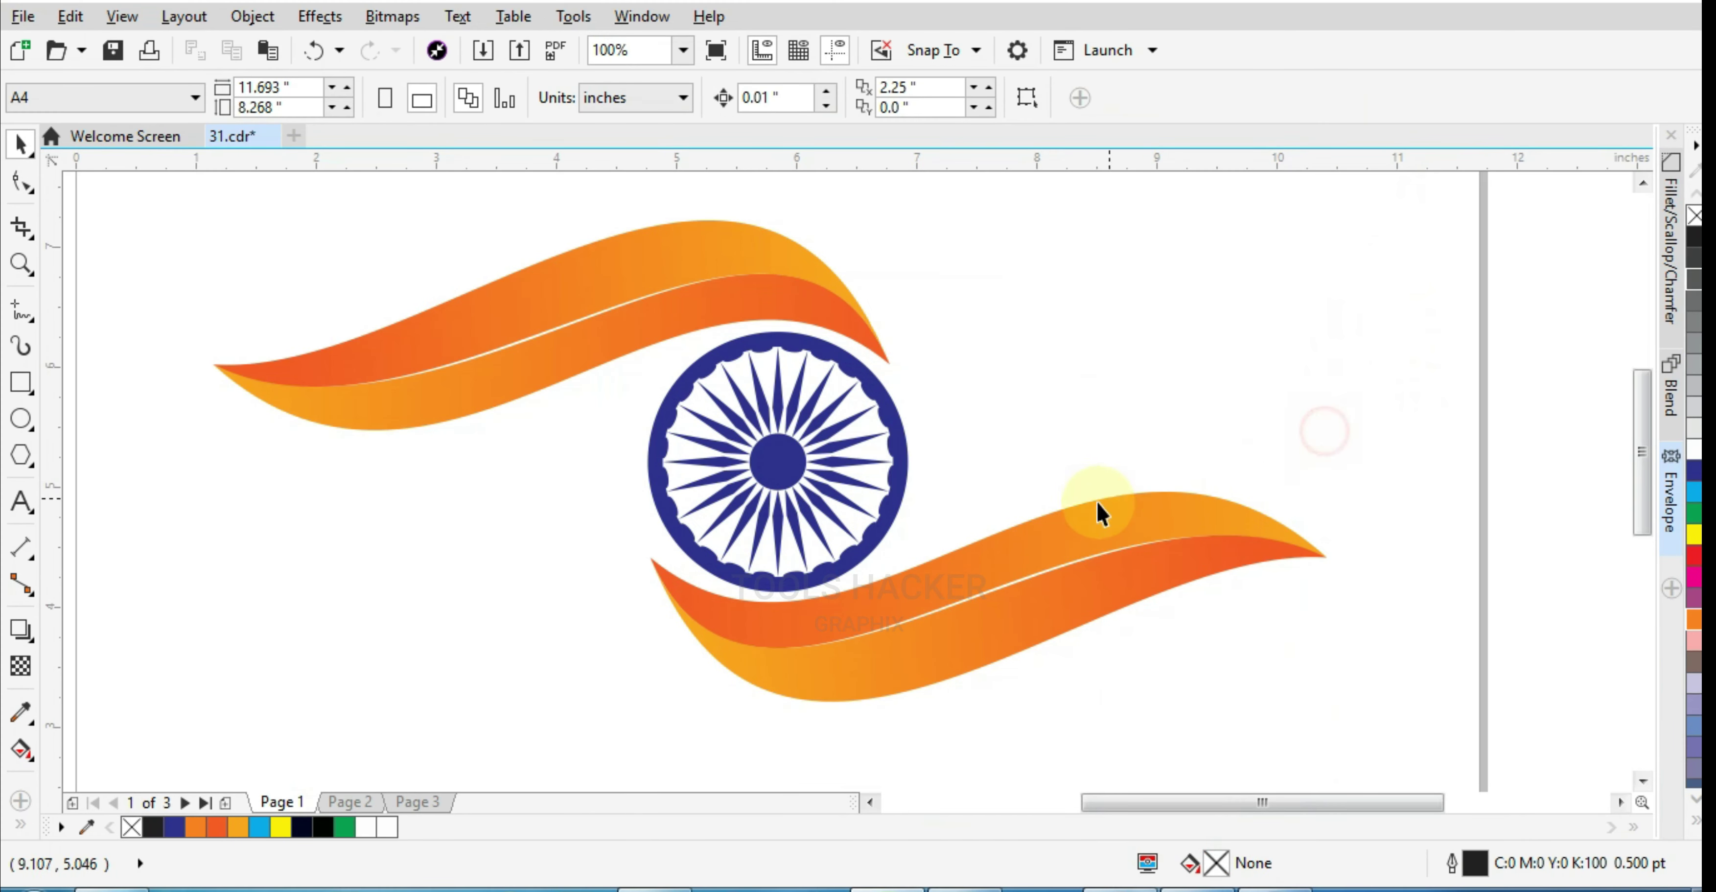
# Set the start colour of the gradient on the upper band of the lower pair to dark green, C:100 M:60 Y:100 K:0
pyautogui.keyDown('ctrl'); pyautogui.click(1100, 509); pyautogui.keyUp('ctrl')
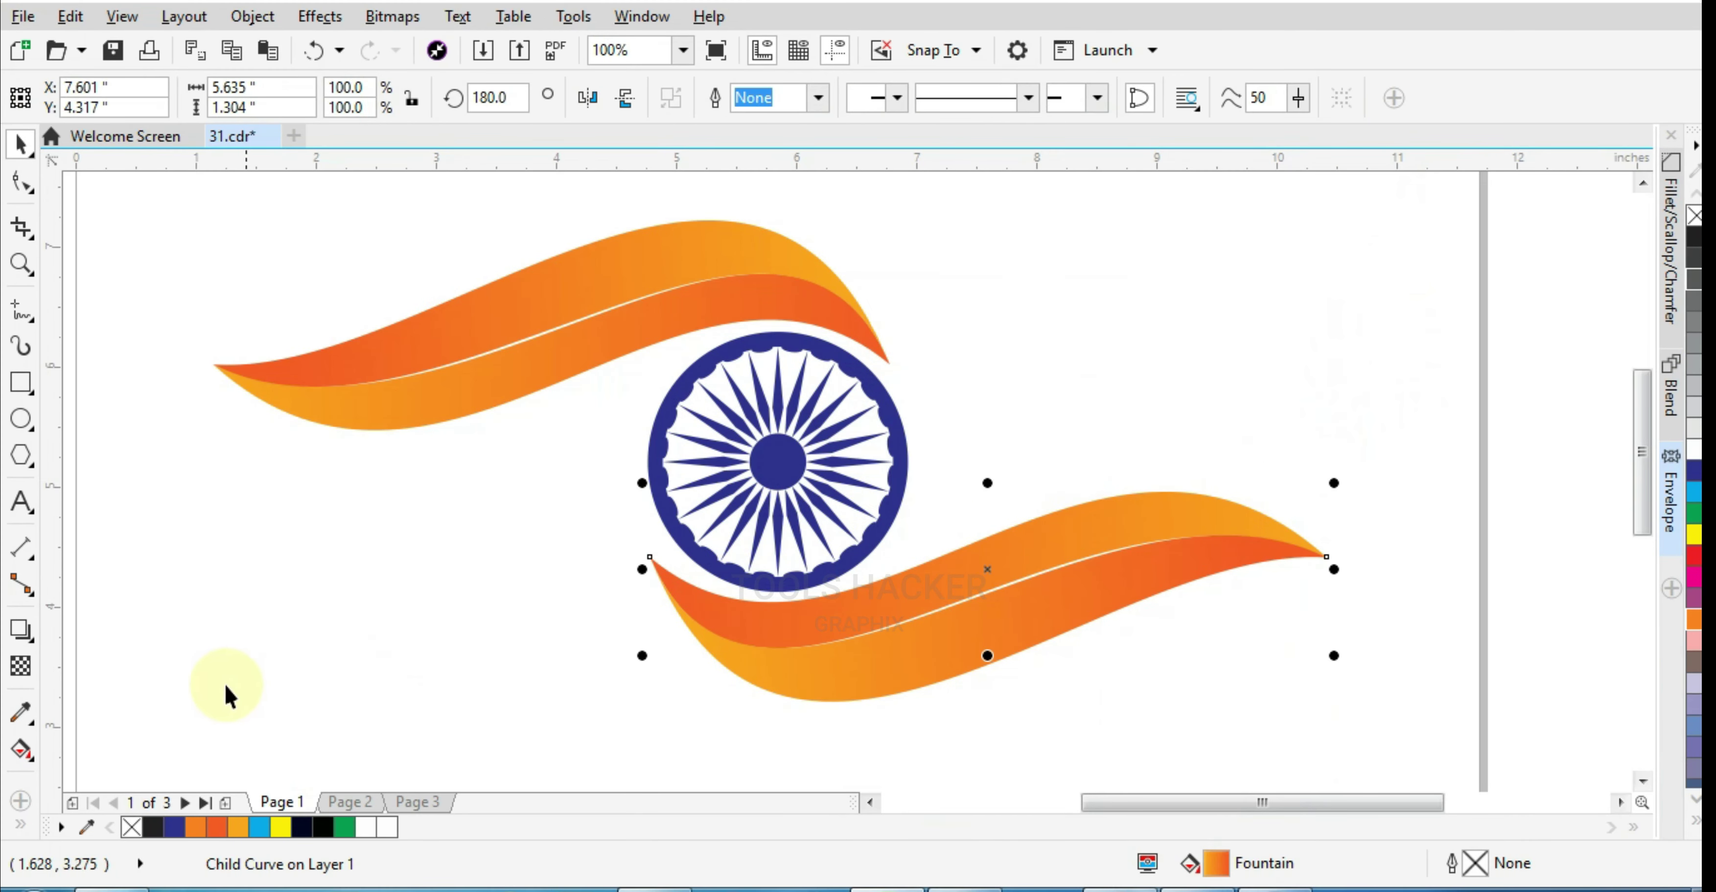
pyautogui.click(21, 748)
pyautogui.click(652, 556)
pyautogui.doubleClick(1213, 866)
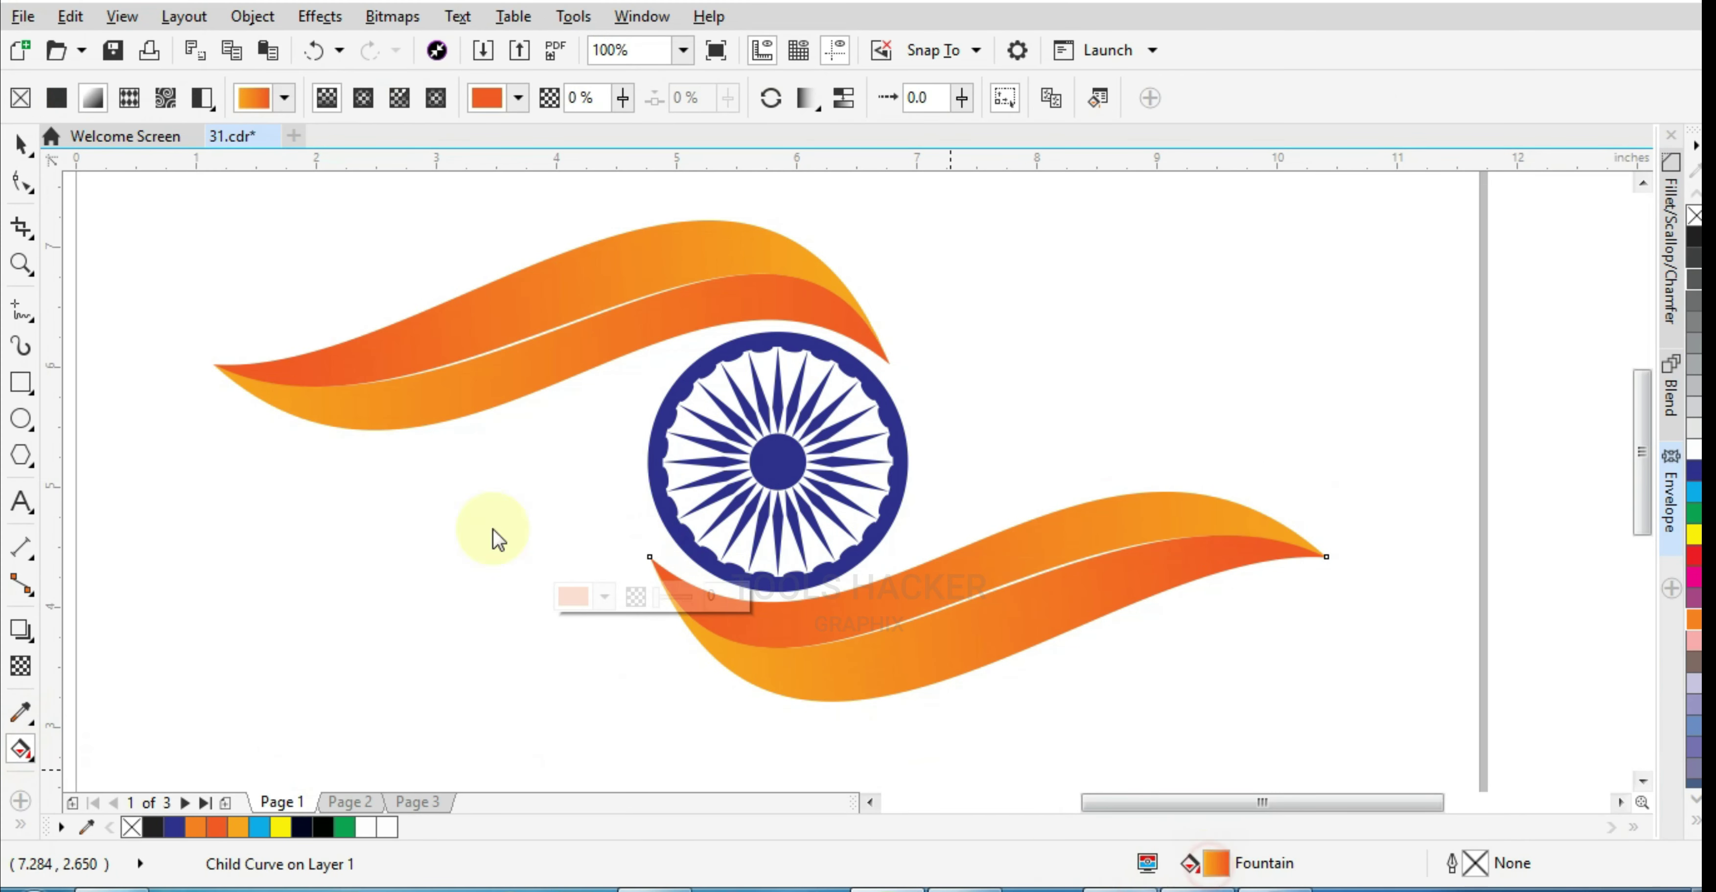
pyautogui.click(432, 578)
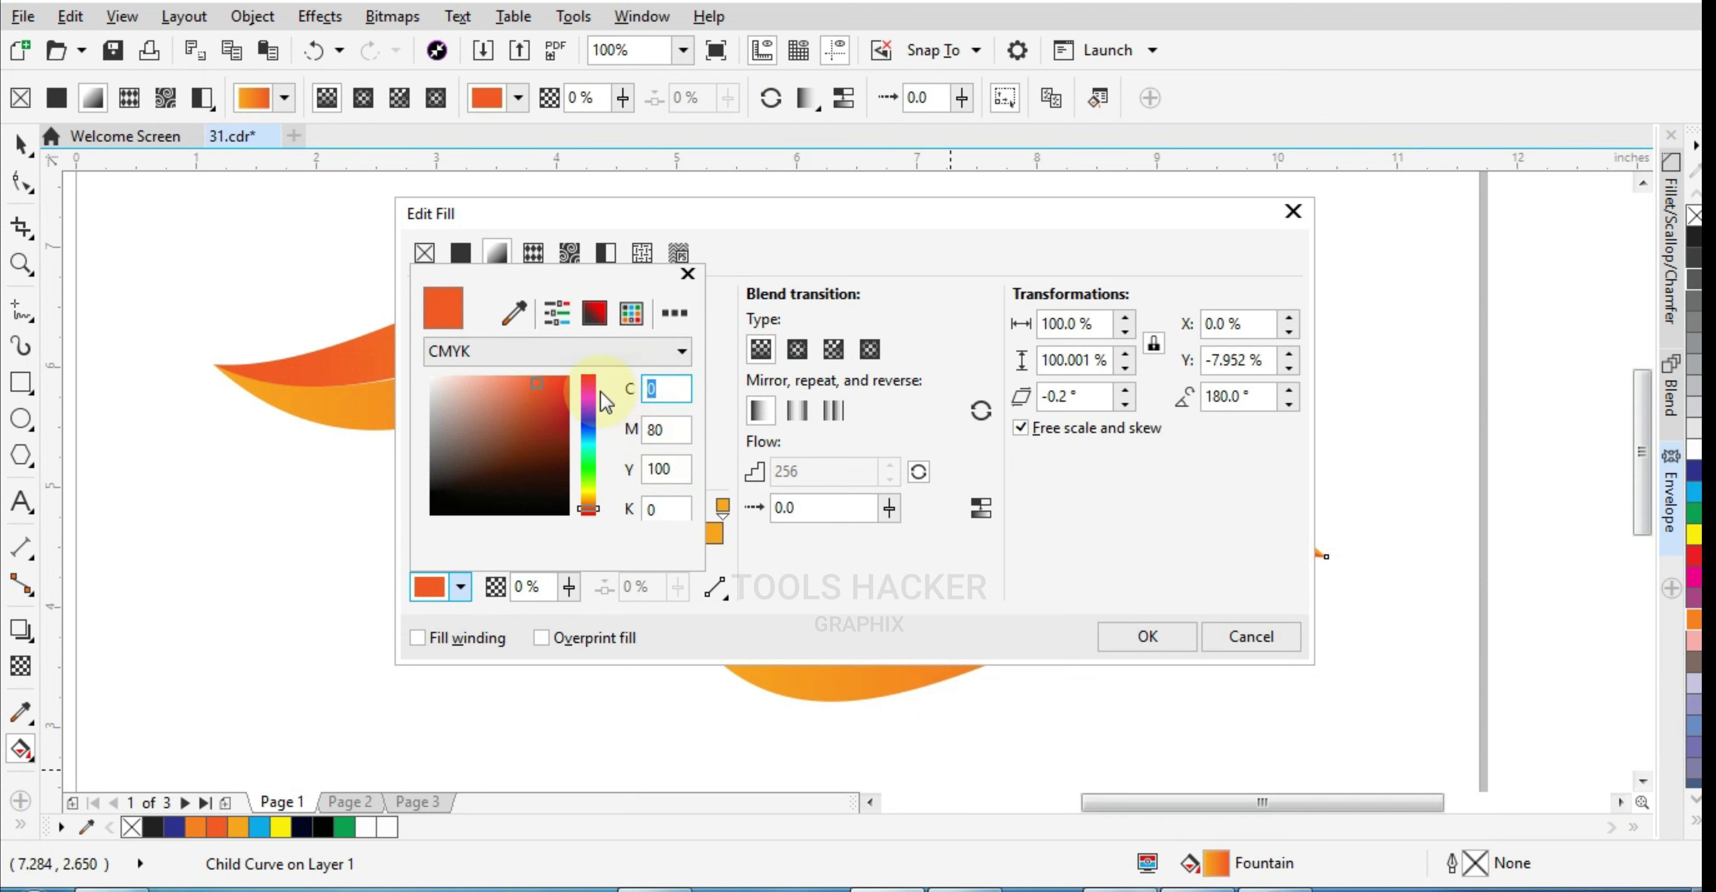
pyautogui.write('100')
pyautogui.press('Tab')
pyautogui.write('6')
pyautogui.press('Return')
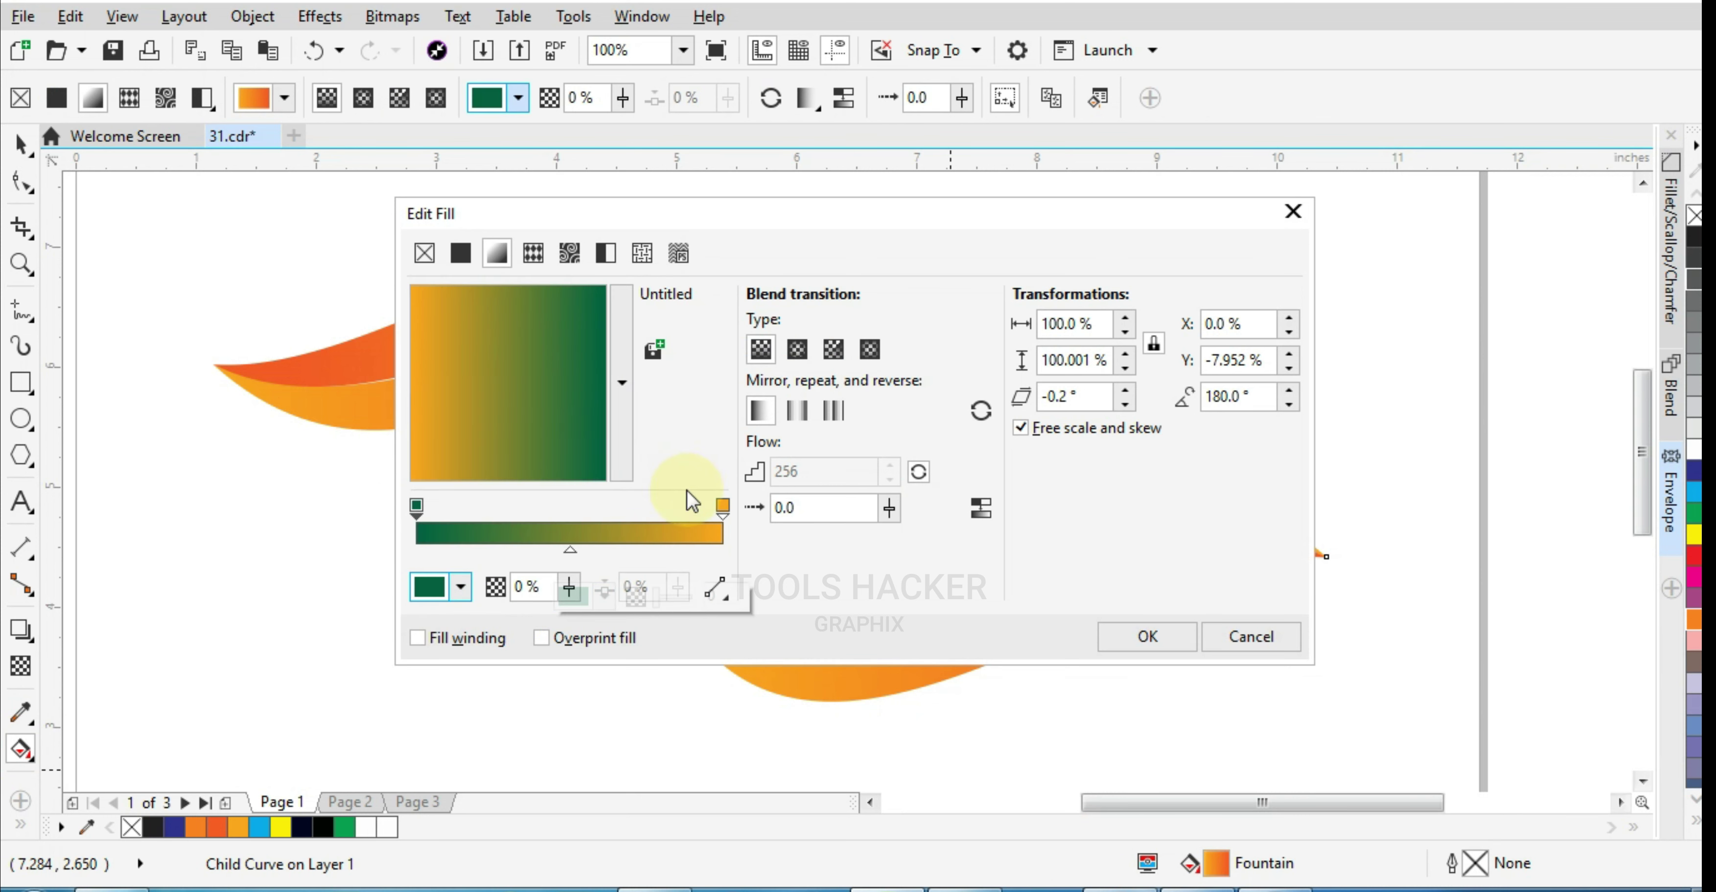
# Set the same gradient's end colour to a lighter green with C:90 and M:0, and apply the fill
pyautogui.click(447, 597)
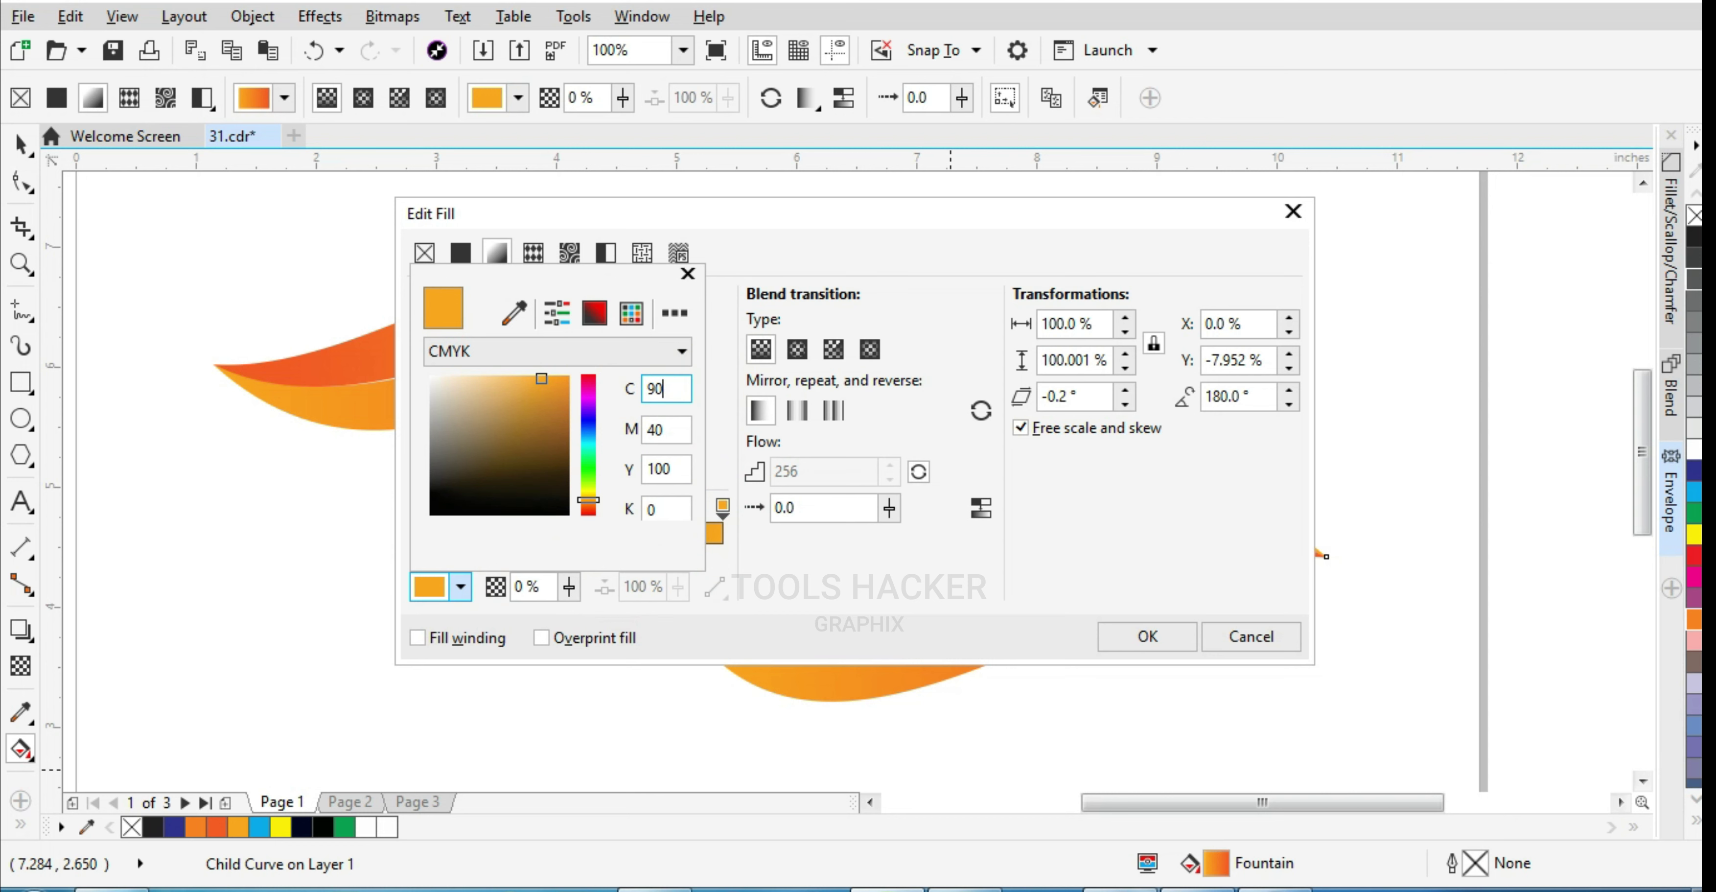
pyautogui.press('Tab')
pyautogui.write('0')
pyautogui.press('Tab')
pyautogui.press('Return')
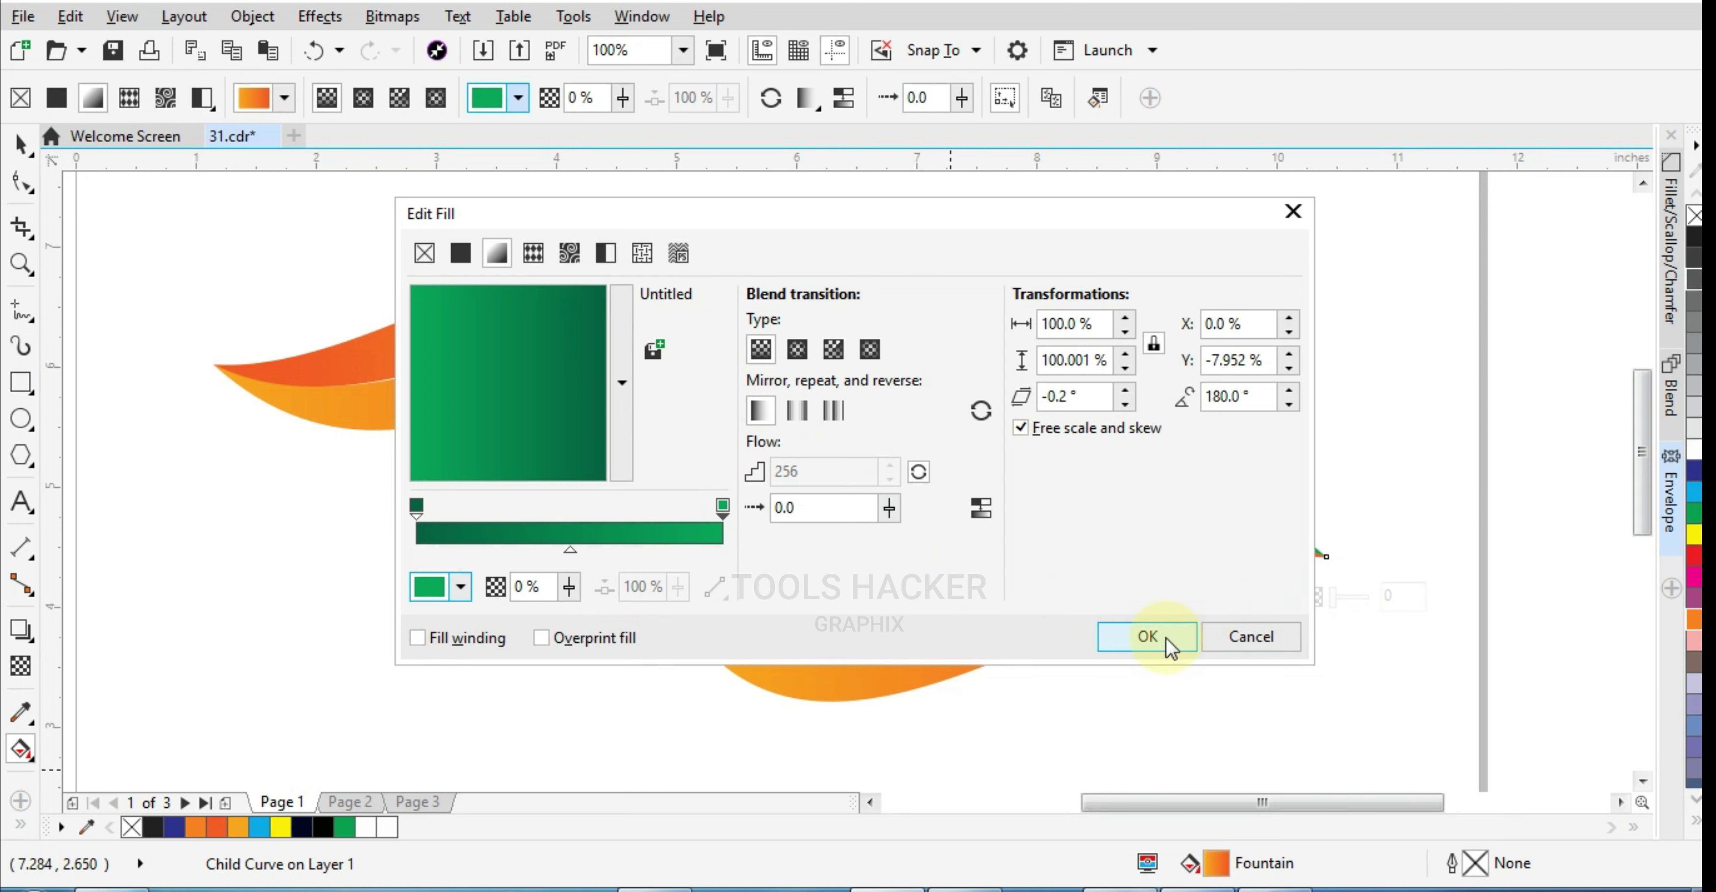
pyautogui.click(1147, 636)
# Set the gradient start colour of the lowest orange band to C:100 M:60 Y:100 K:0
pyautogui.click(1041, 612)
pyautogui.doubleClick(1215, 862)
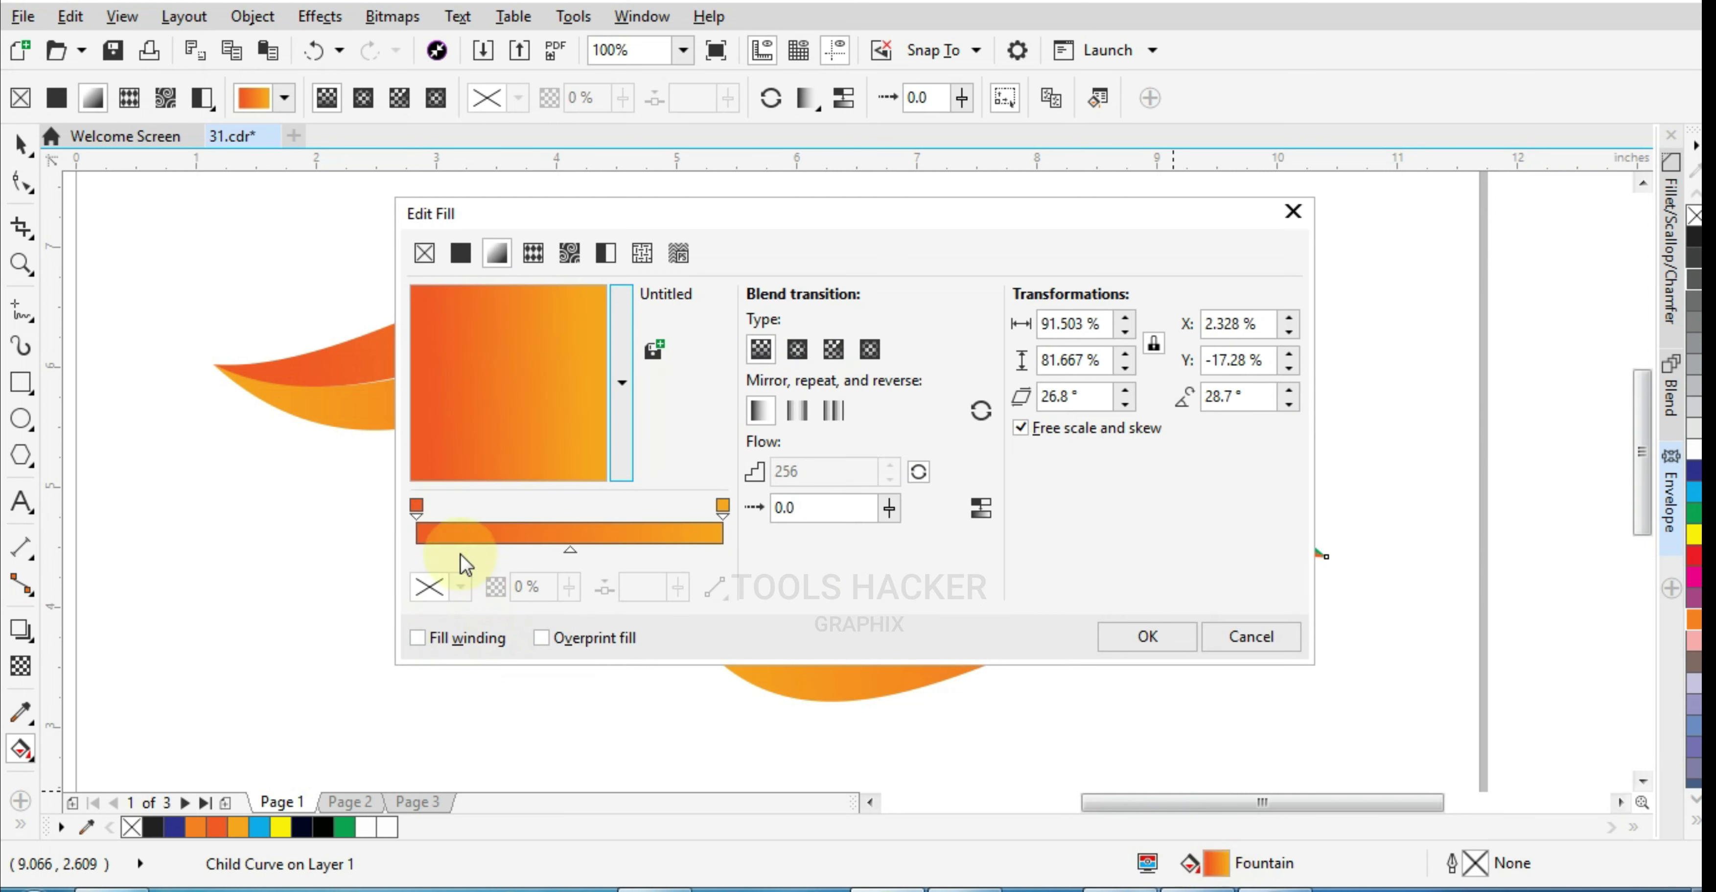
pyautogui.click(411, 503)
pyautogui.click(460, 586)
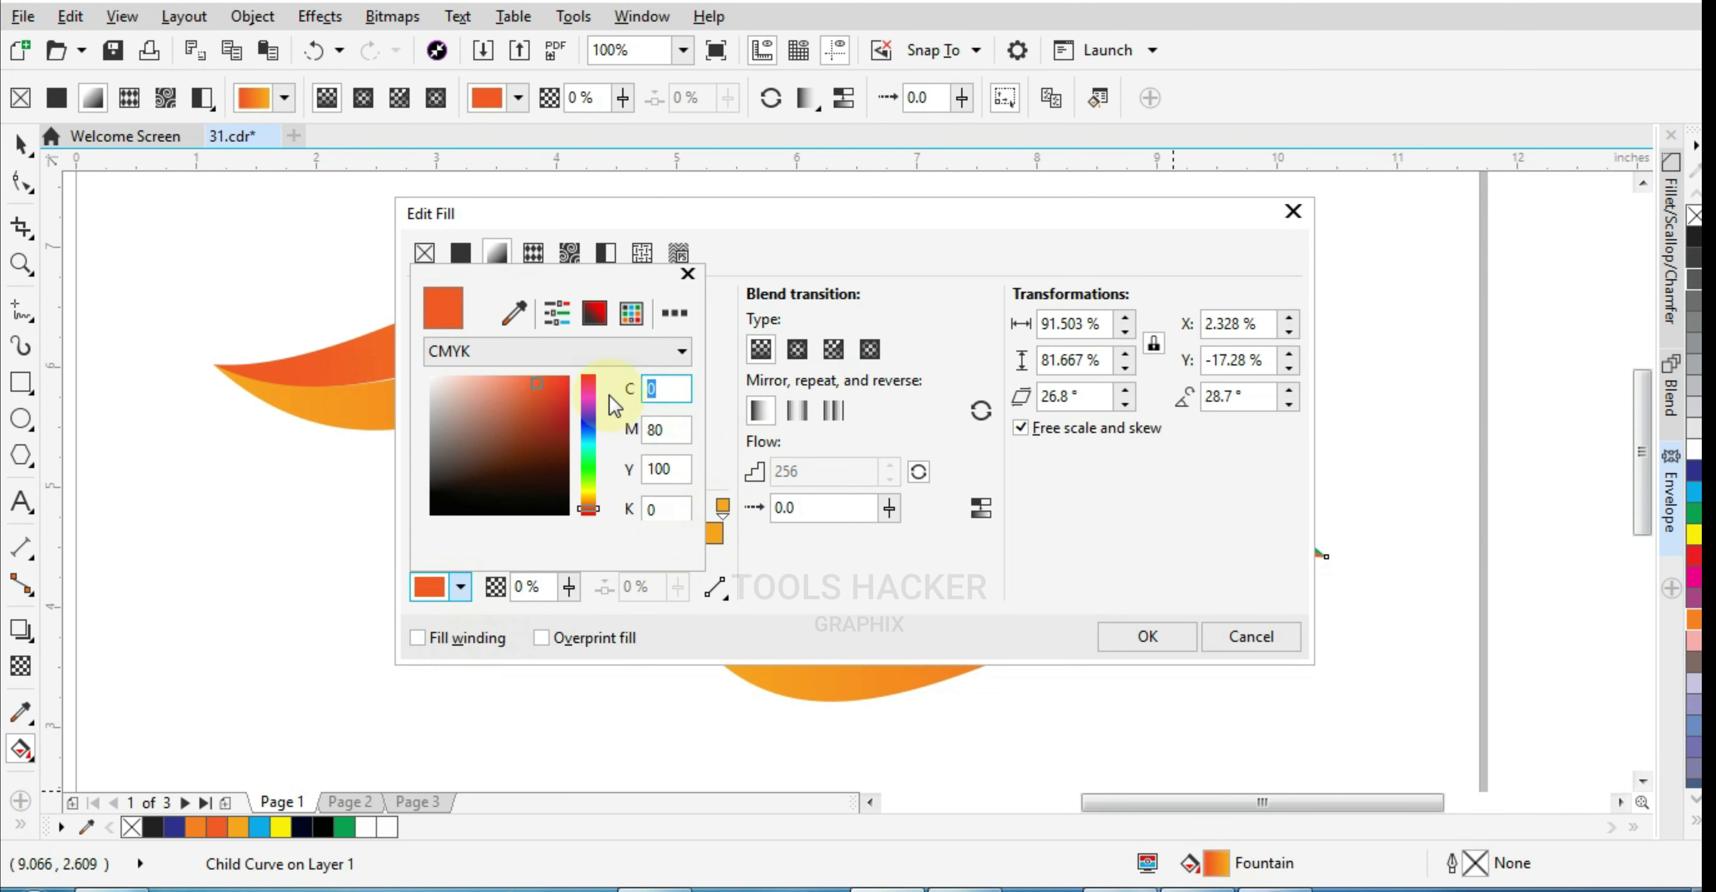
pyautogui.write('100')
pyautogui.press('Tab')
pyautogui.write('6')
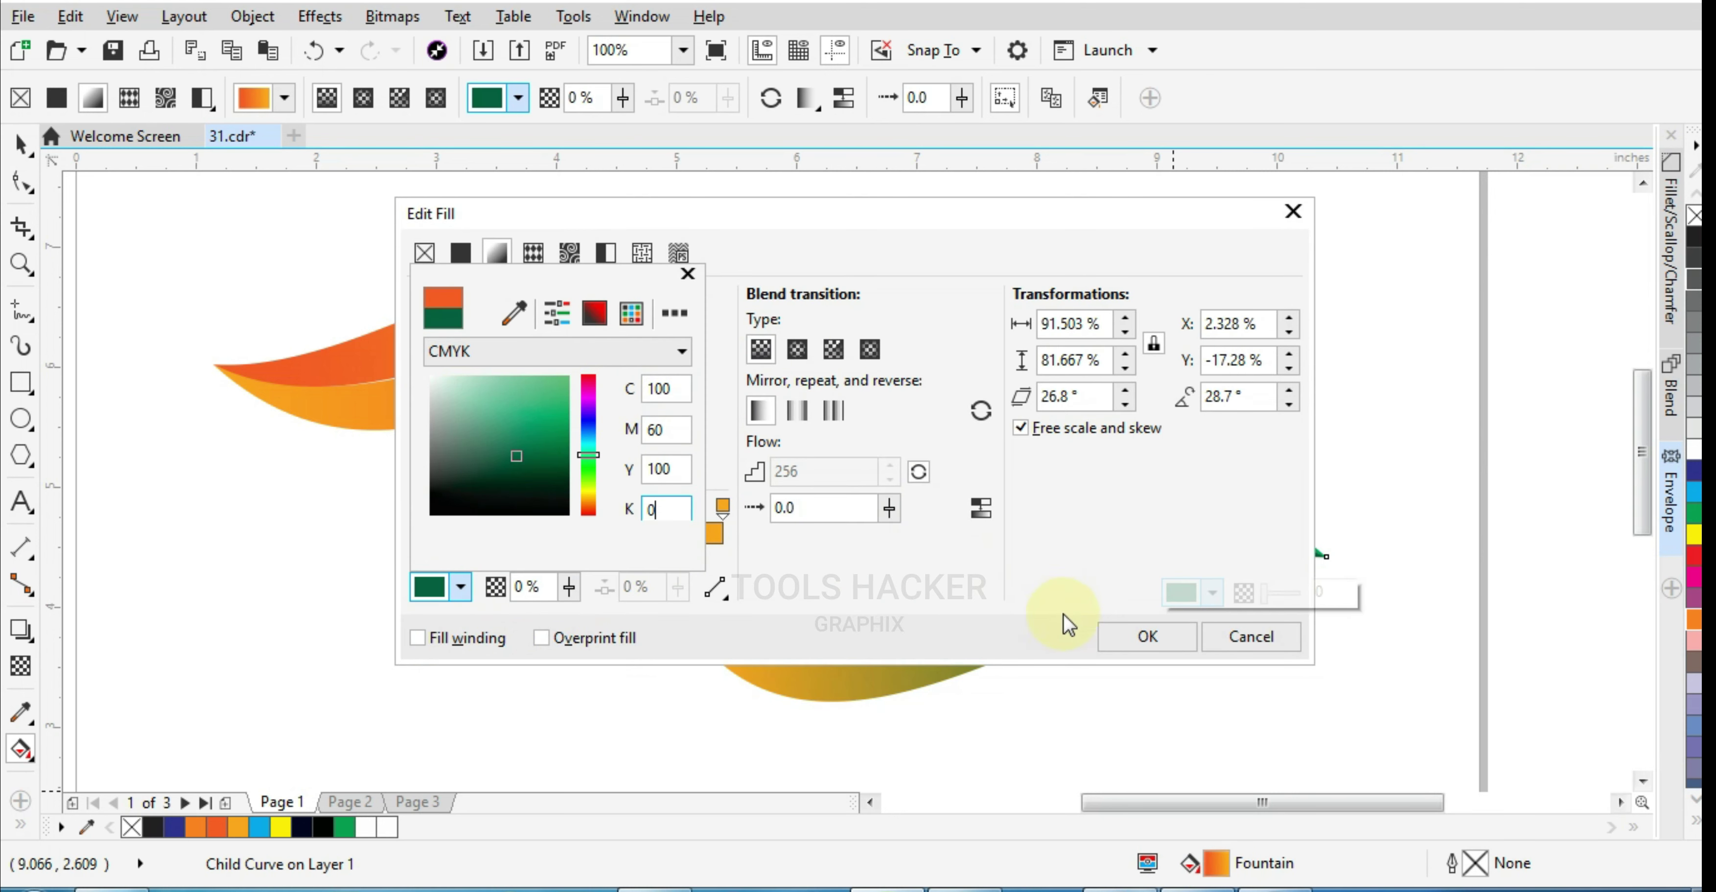
pyautogui.click(898, 557)
# Set the lowest band's gradient end colour to C:90 M:0 Y:90 K:0 and apply the fill
pyautogui.click(723, 506)
pyautogui.click(460, 586)
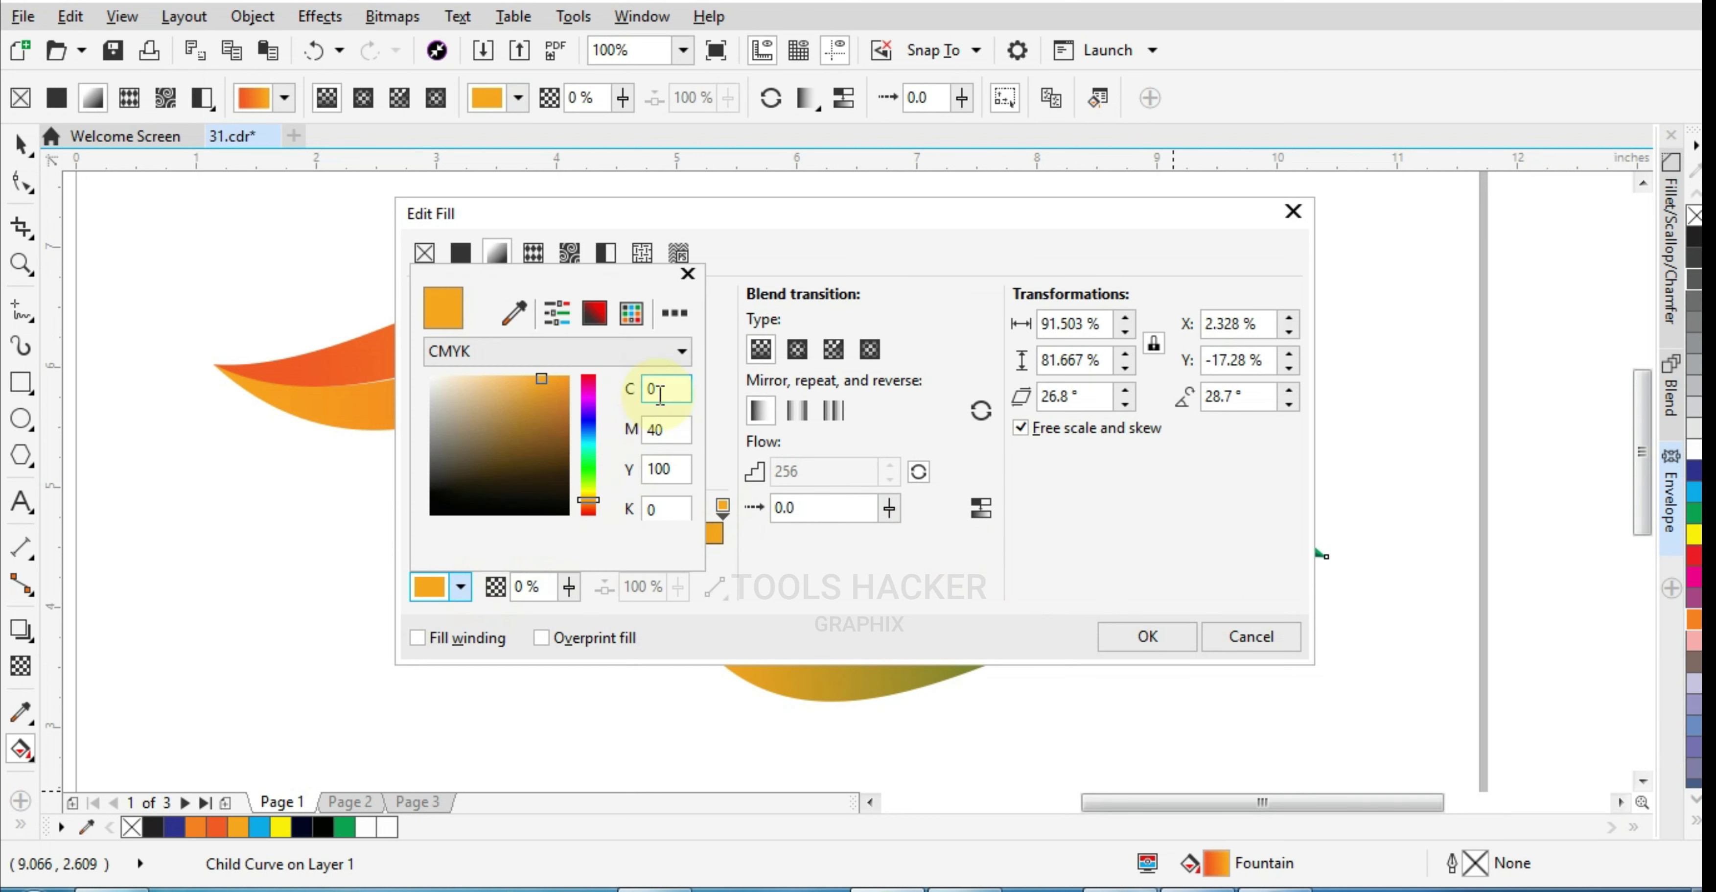
pyautogui.write('90')
pyautogui.press('Tab')
pyautogui.write('0')
pyautogui.press('Tab')
pyautogui.write('90')
pyautogui.press('Tab')
pyautogui.write('0')
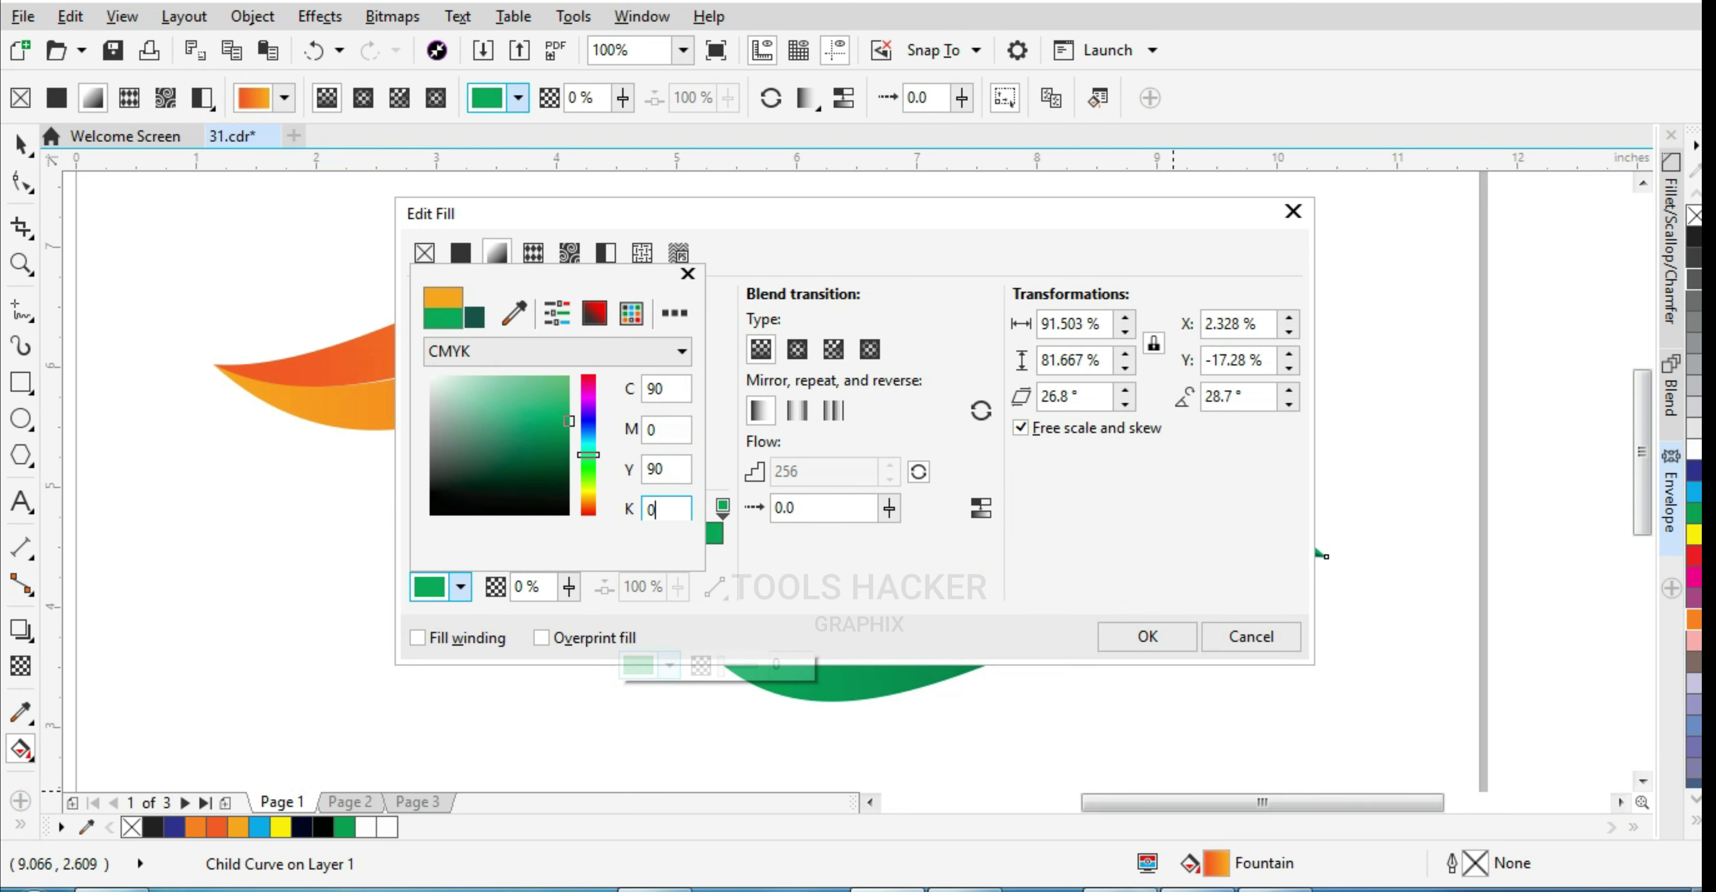
pyautogui.click(1146, 636)
pyautogui.click(1146, 637)
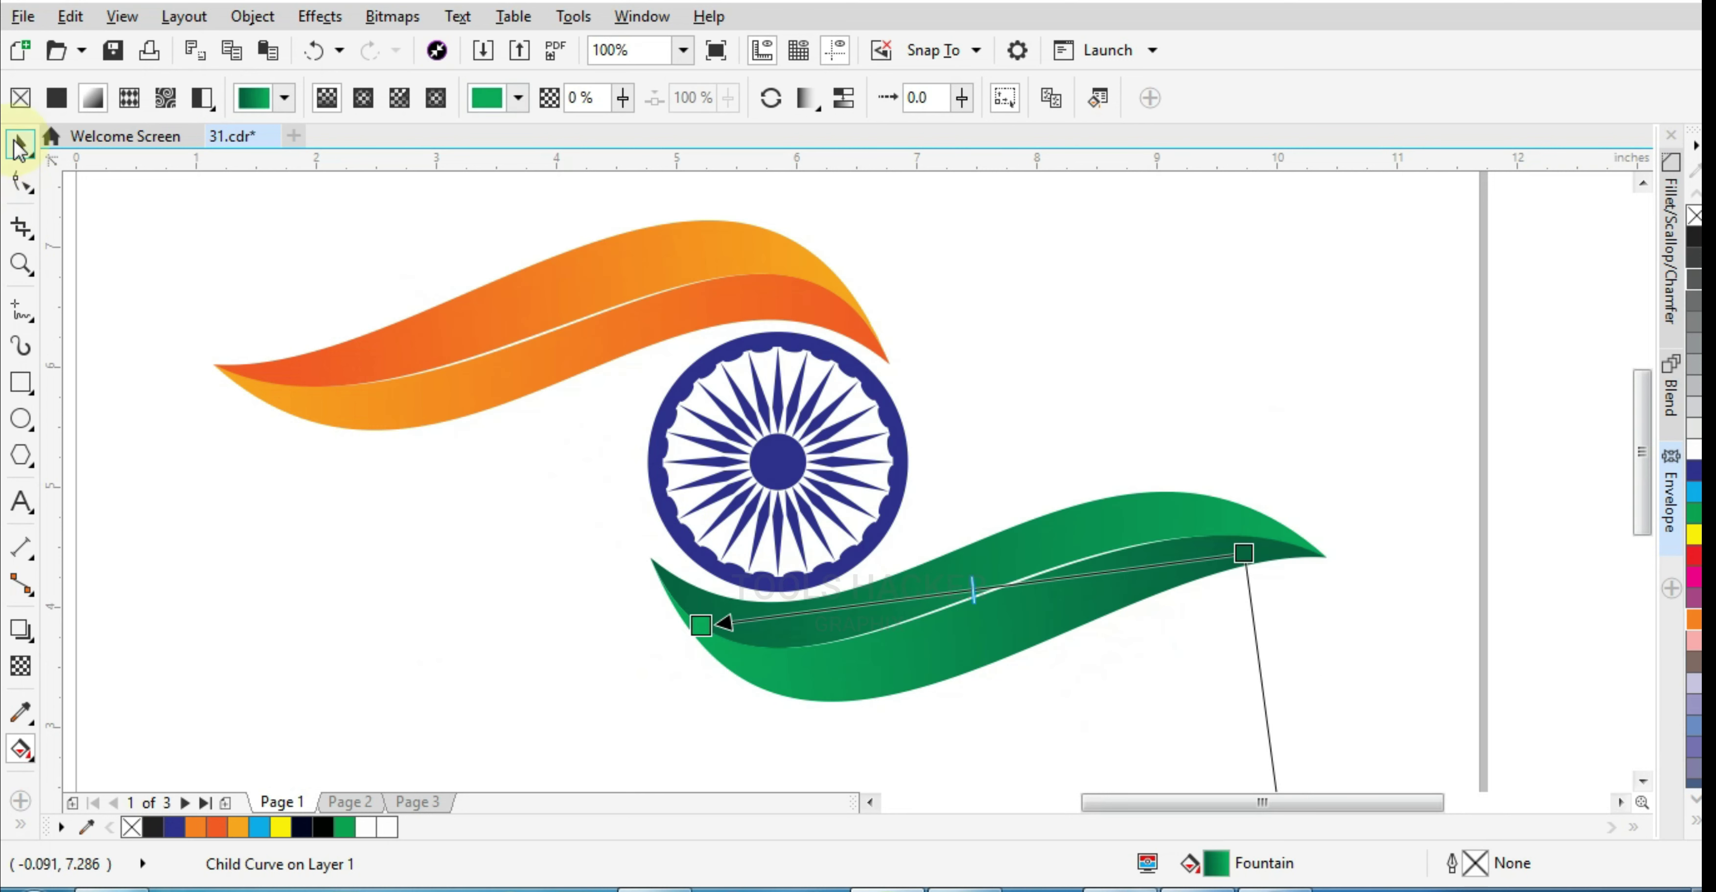
# Examine the complete wheel and band design up close and in a full-screen preview
pyautogui.click(20, 144)
pyautogui.click(20, 264)
pyautogui.rightClick(428, 326)
pyautogui.moveTo(287, 253); pyautogui.dragTo(895, 530)
pyautogui.press('F9')
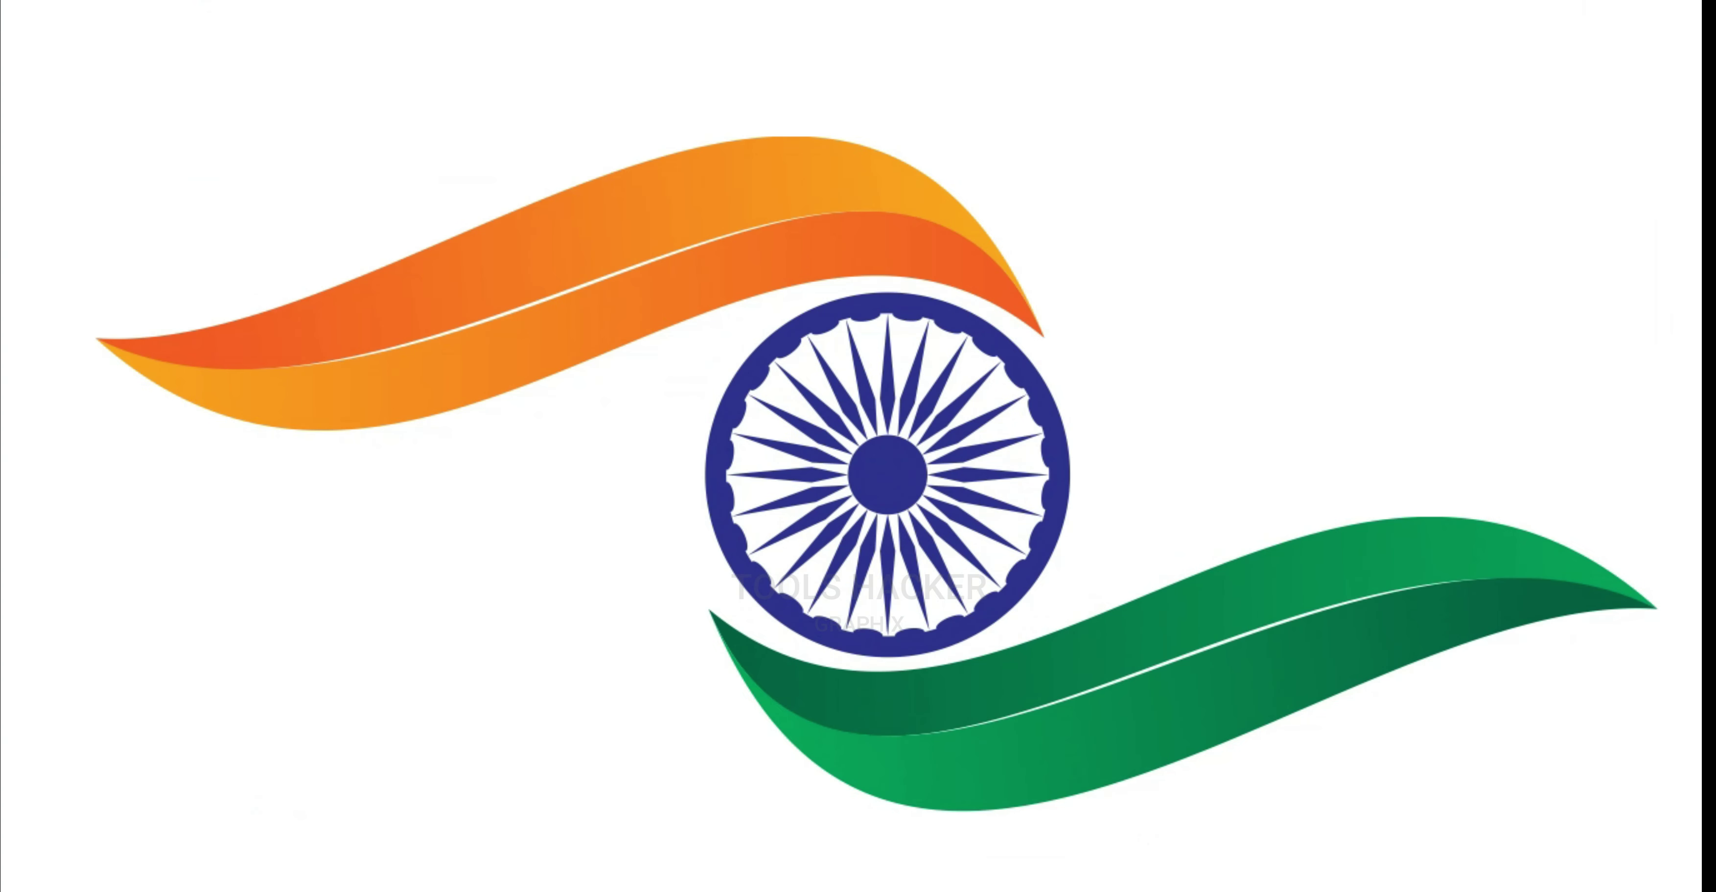
pyautogui.click(1631, 99)
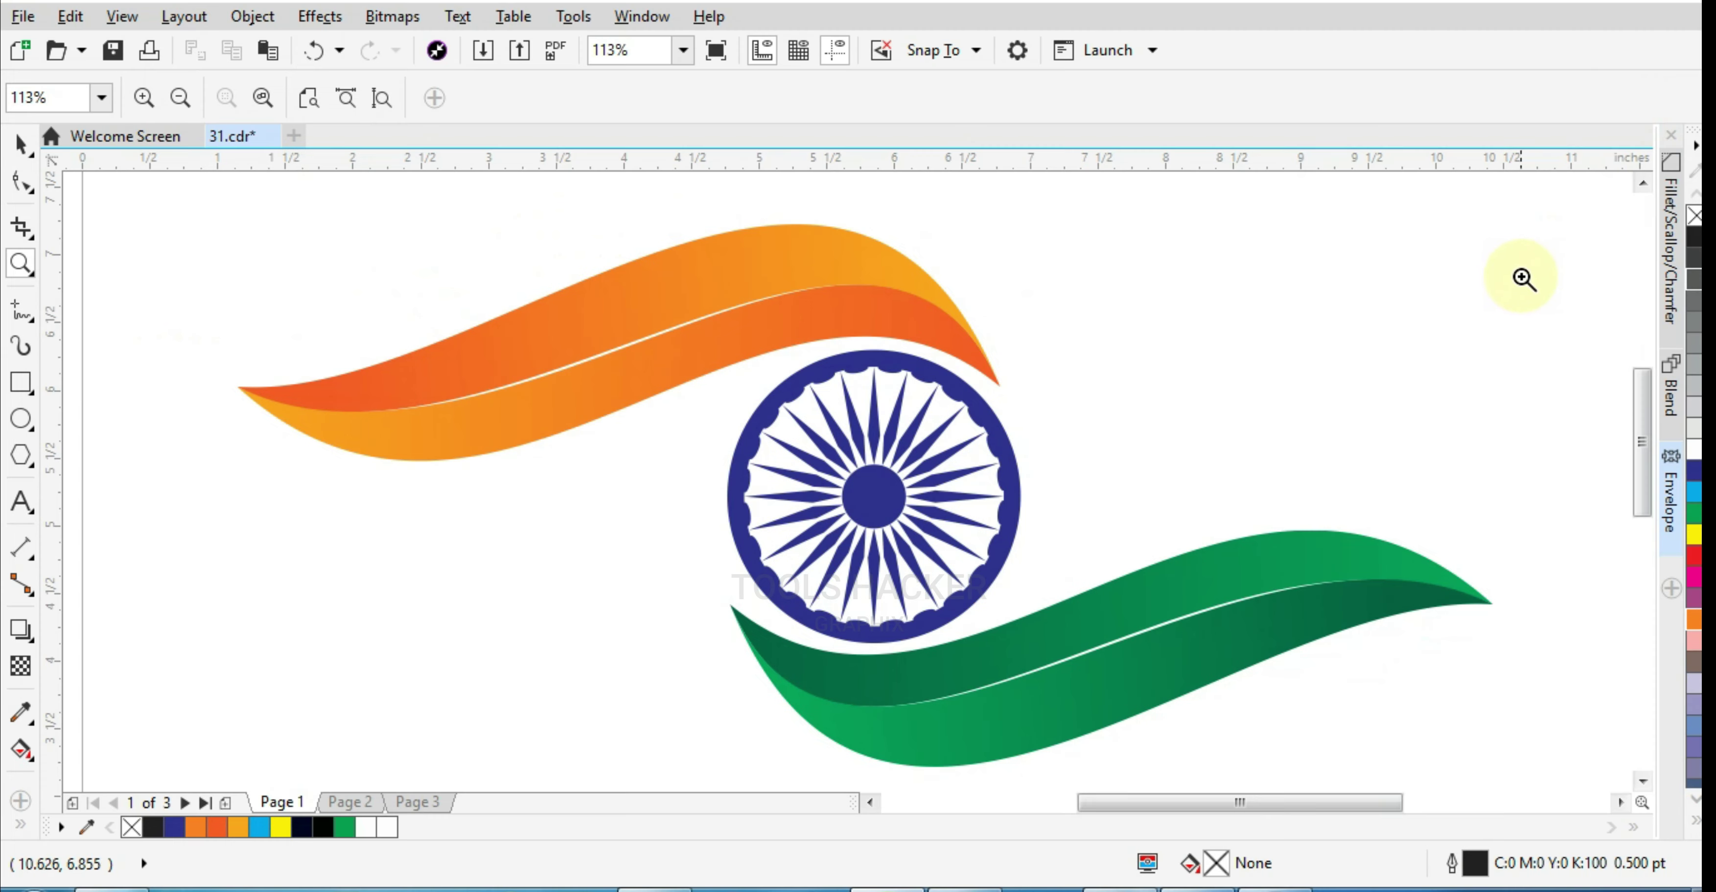
pyautogui.scroll(-2, 1078, 267)
pyautogui.scroll(1, 1079, 446)
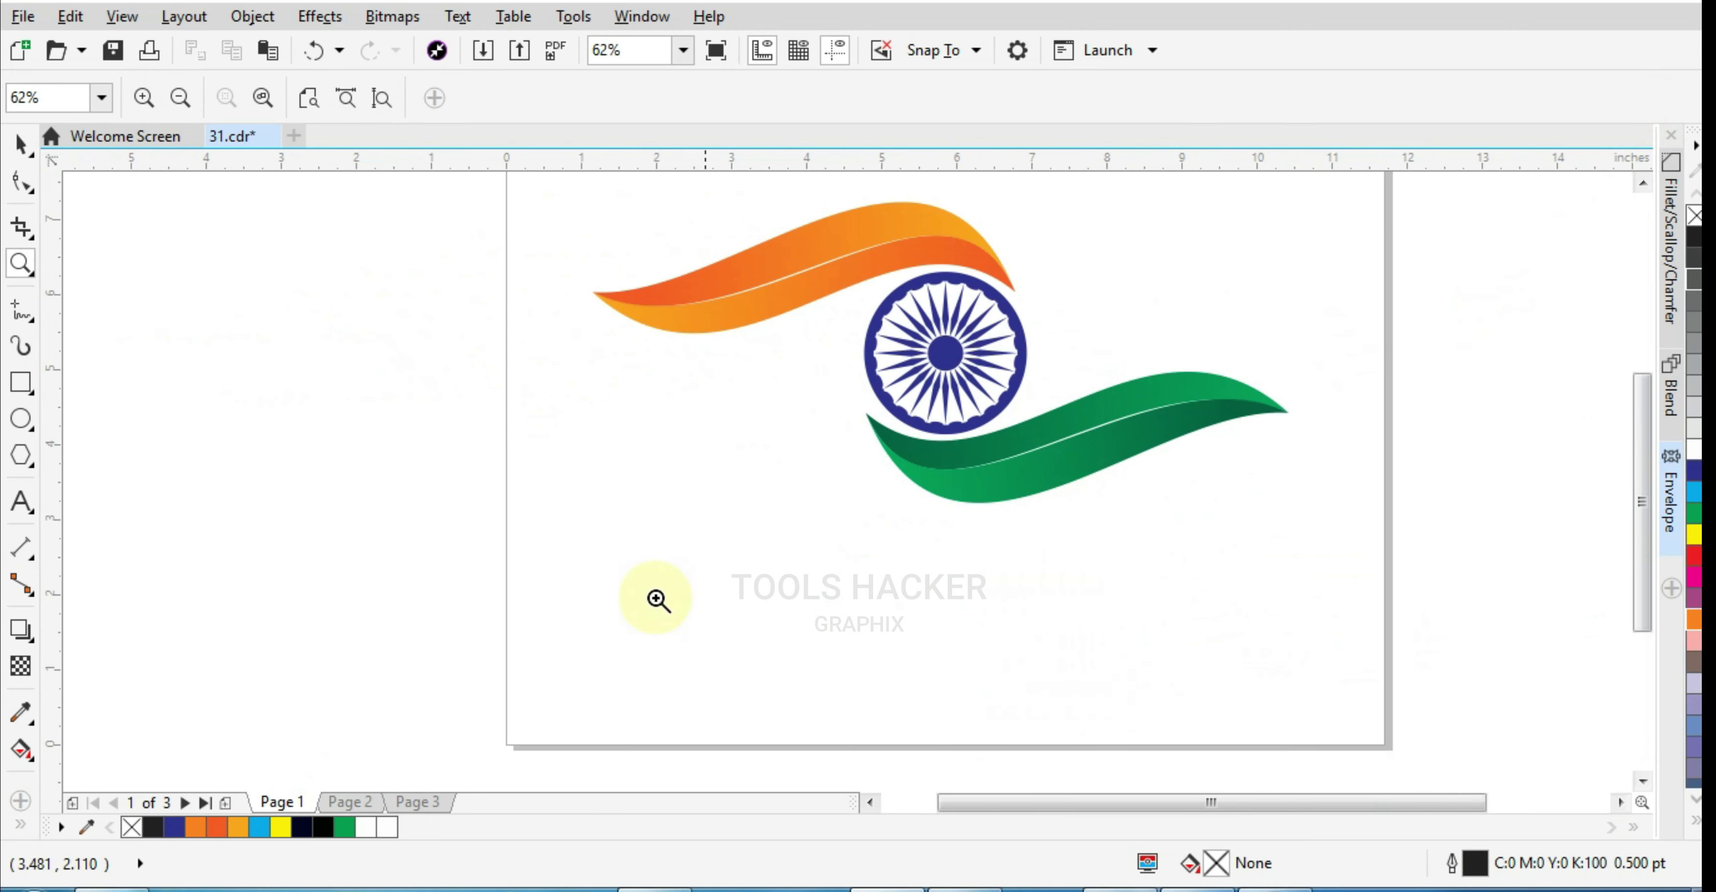
# Add the artistic text INDEPENDENCE DAY below the green bands and reduce it to the word INDEPENDENCE
pyautogui.click(22, 507)
pyautogui.click(930, 564)
pyautogui.write('INDEPENDENCE DAY')
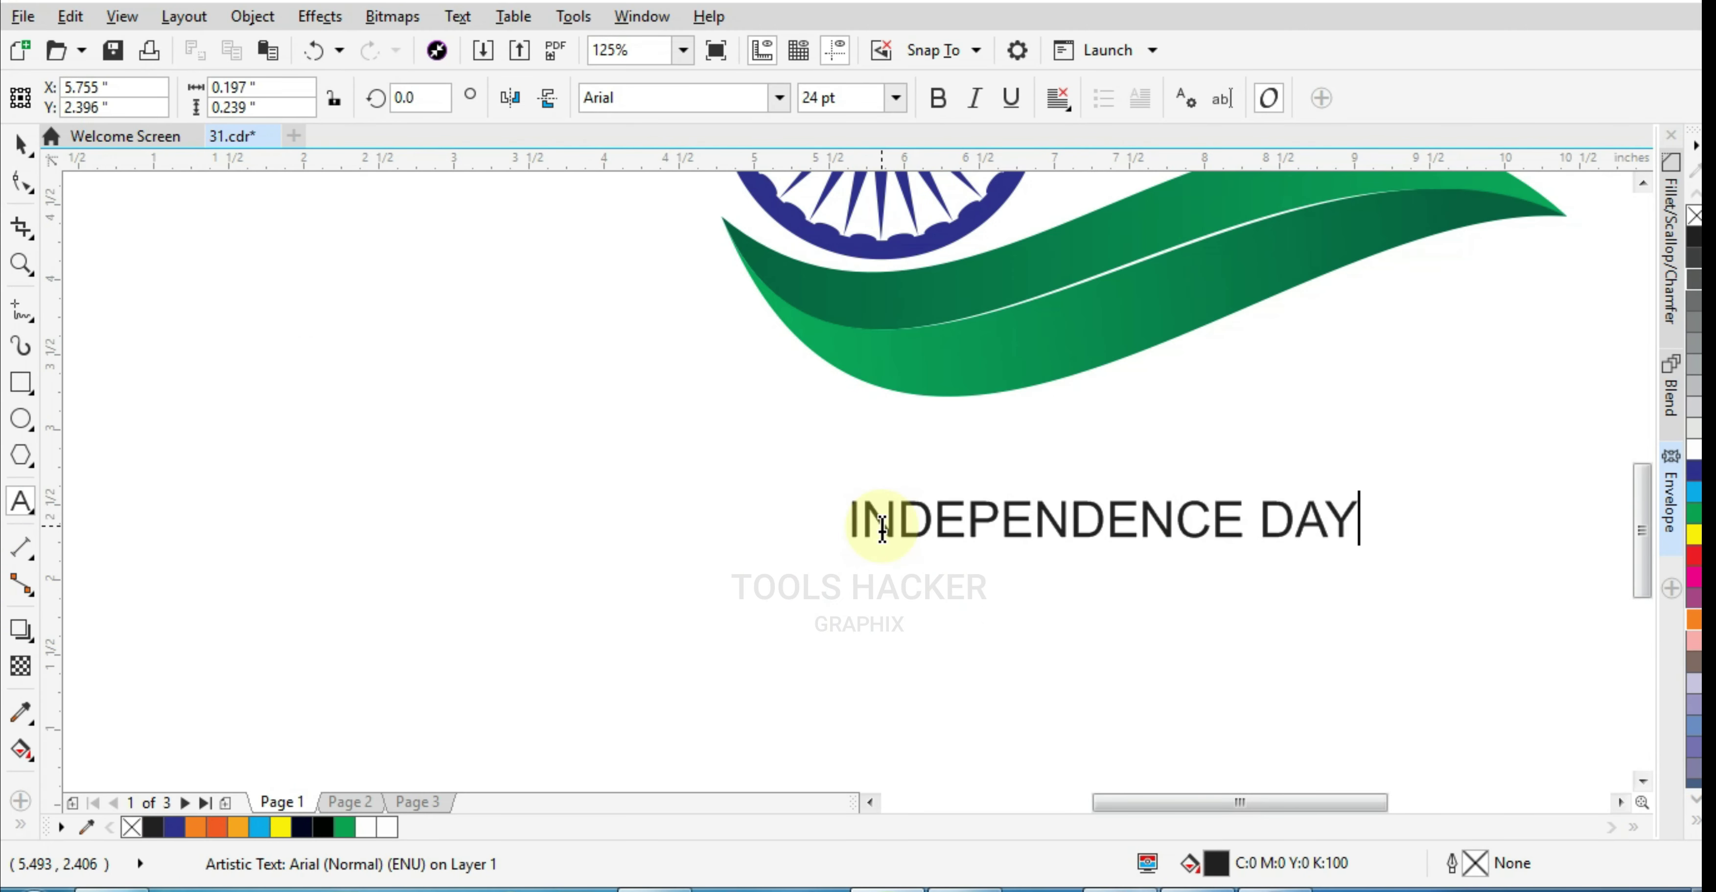
pyautogui.doubleClick(882, 527)
pyautogui.click(21, 144)
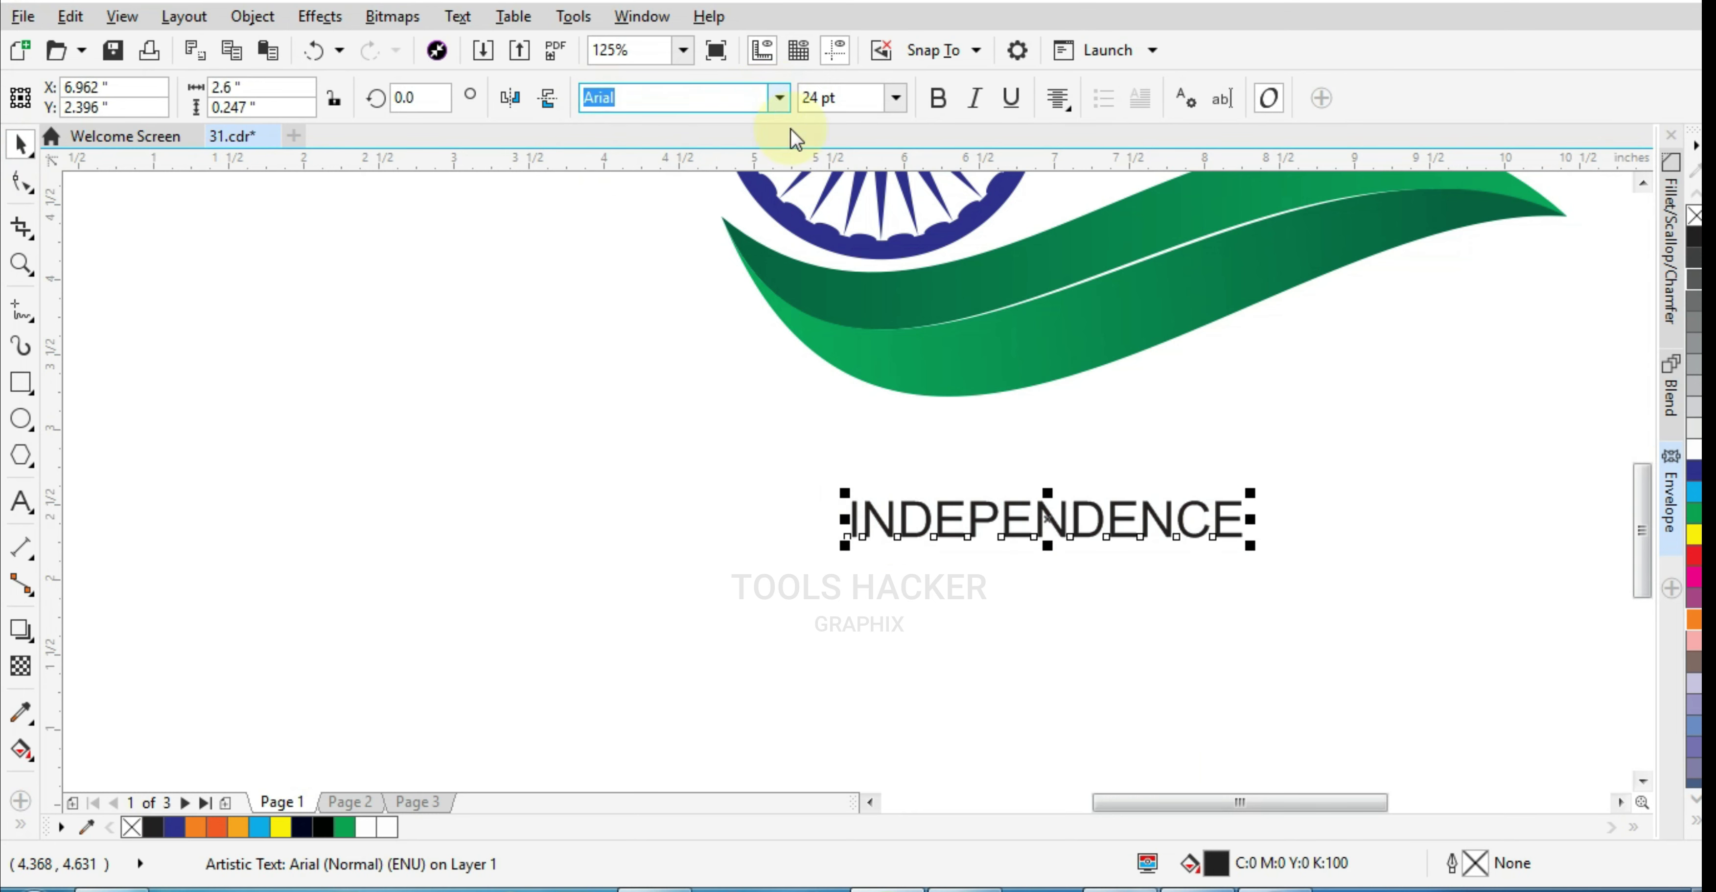
# Set the INDEPENDENCE text in Compacta Blk BT and enlarge it to more than twice its size
pyautogui.click(779, 98)
pyautogui.click(671, 171)
pyautogui.scroll(-2, 977, 600)
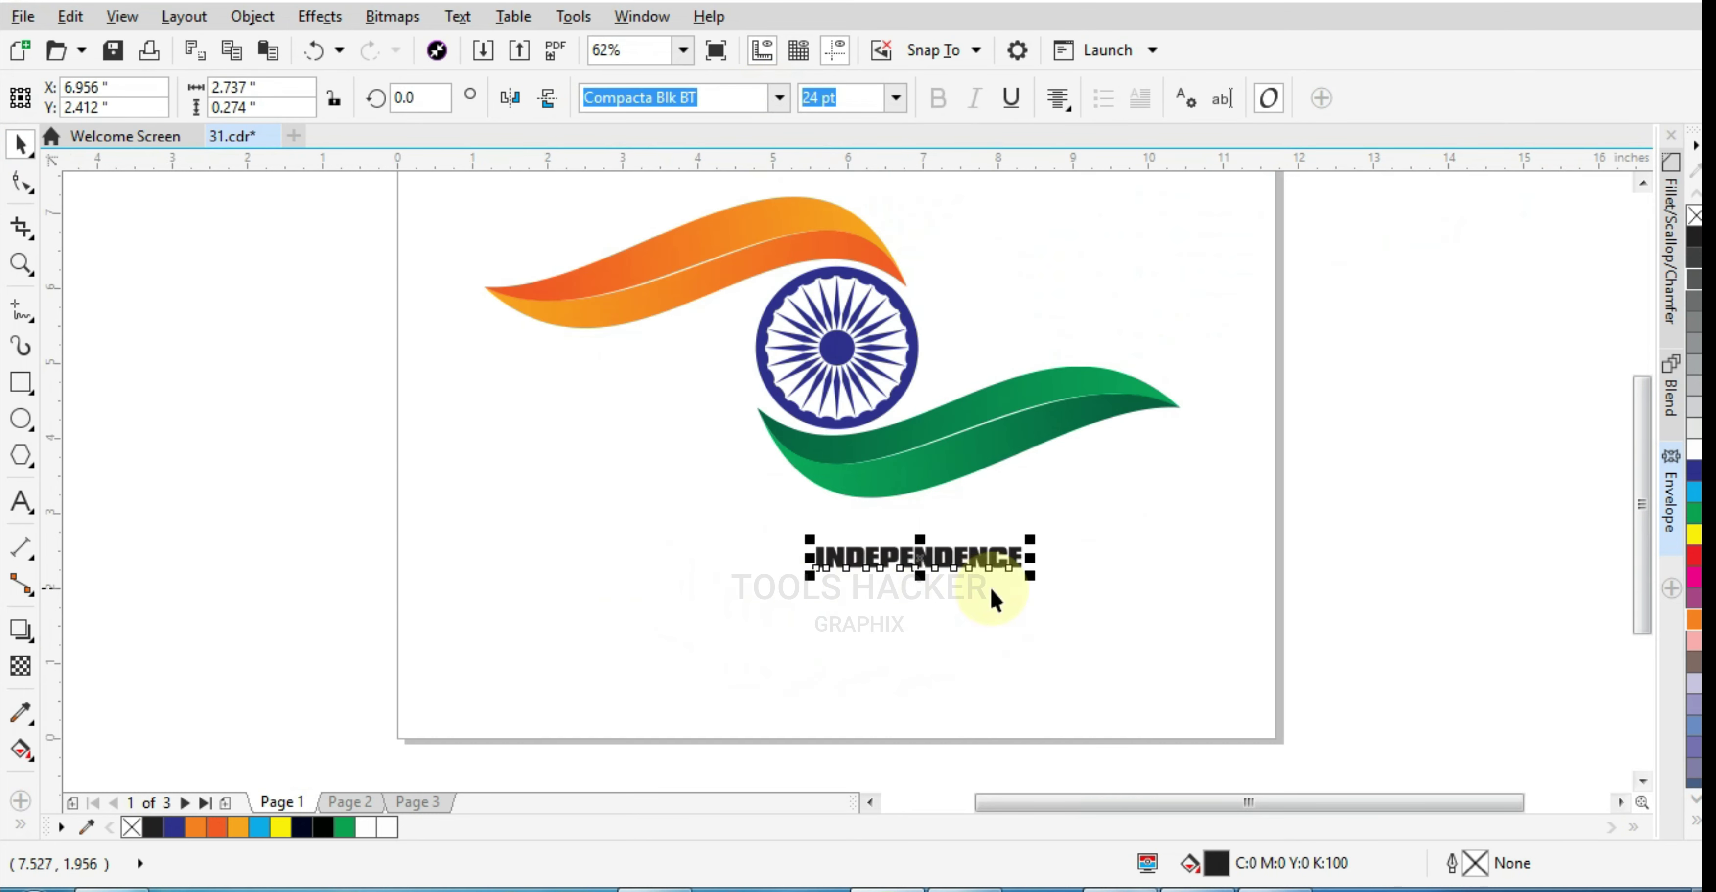
pyautogui.moveTo(1032, 576); pyautogui.dragTo(1162, 597)
# Centre the INDEPENDENCE text horizontally on the wheel and move it down below the green bands
pyautogui.press('p')
pyautogui.keyDown('shift'); pyautogui.click(839, 347); pyautogui.keyUp('shift')
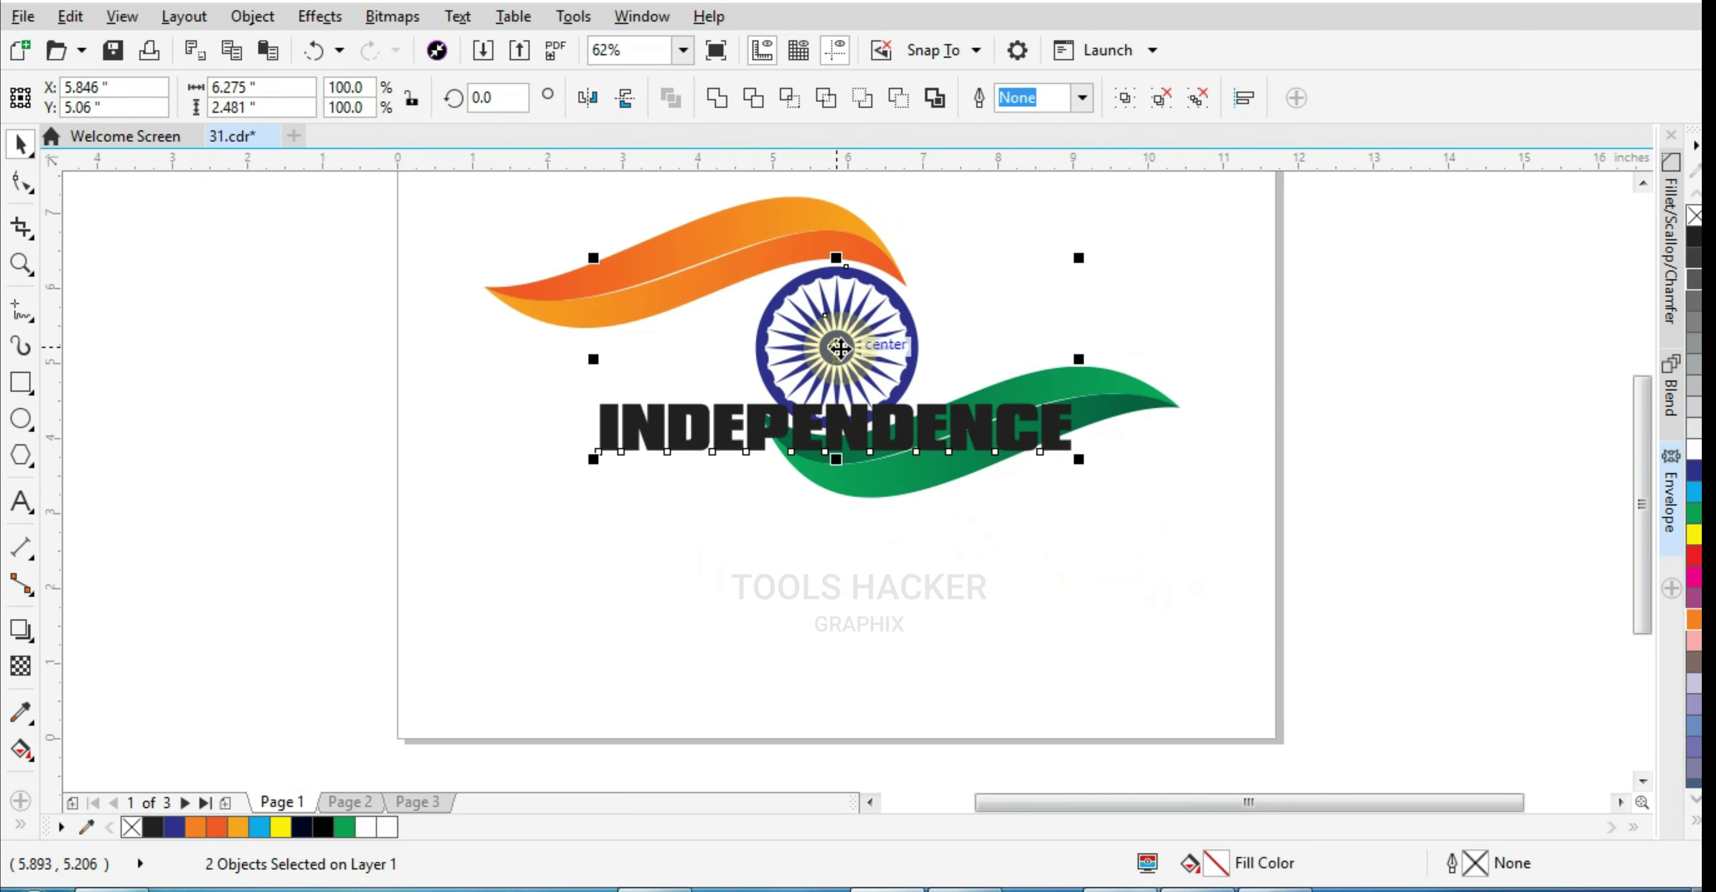
pyautogui.click(761, 433)
pyautogui.moveTo(756, 435); pyautogui.dragTo(757, 575)
# Widen the letter spacing of INDEPENDENCE and stretch the text to about 8.02 by 1.22 inches
pyautogui.scroll(2, 1147, 608)
pyautogui.hotkey('ctrl', 'F7')
pyautogui.press('F10')
pyautogui.moveTo(1079, 601); pyautogui.dragTo(1142, 603)
pyautogui.press('space')
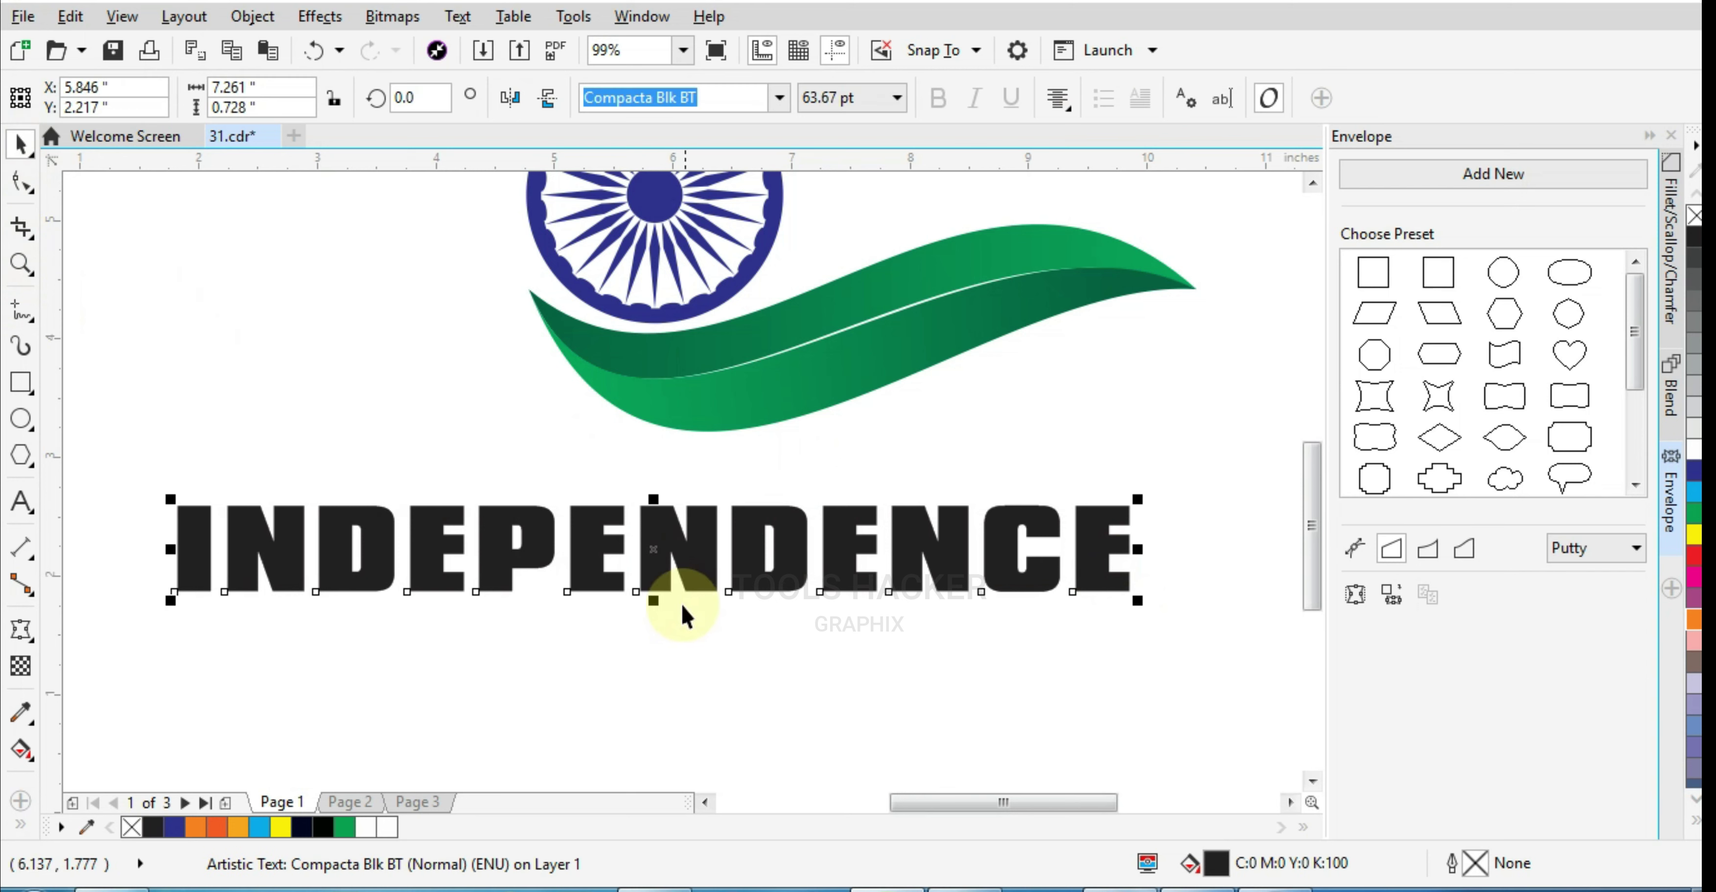
pyautogui.moveTo(659, 603); pyautogui.dragTo(662, 634)
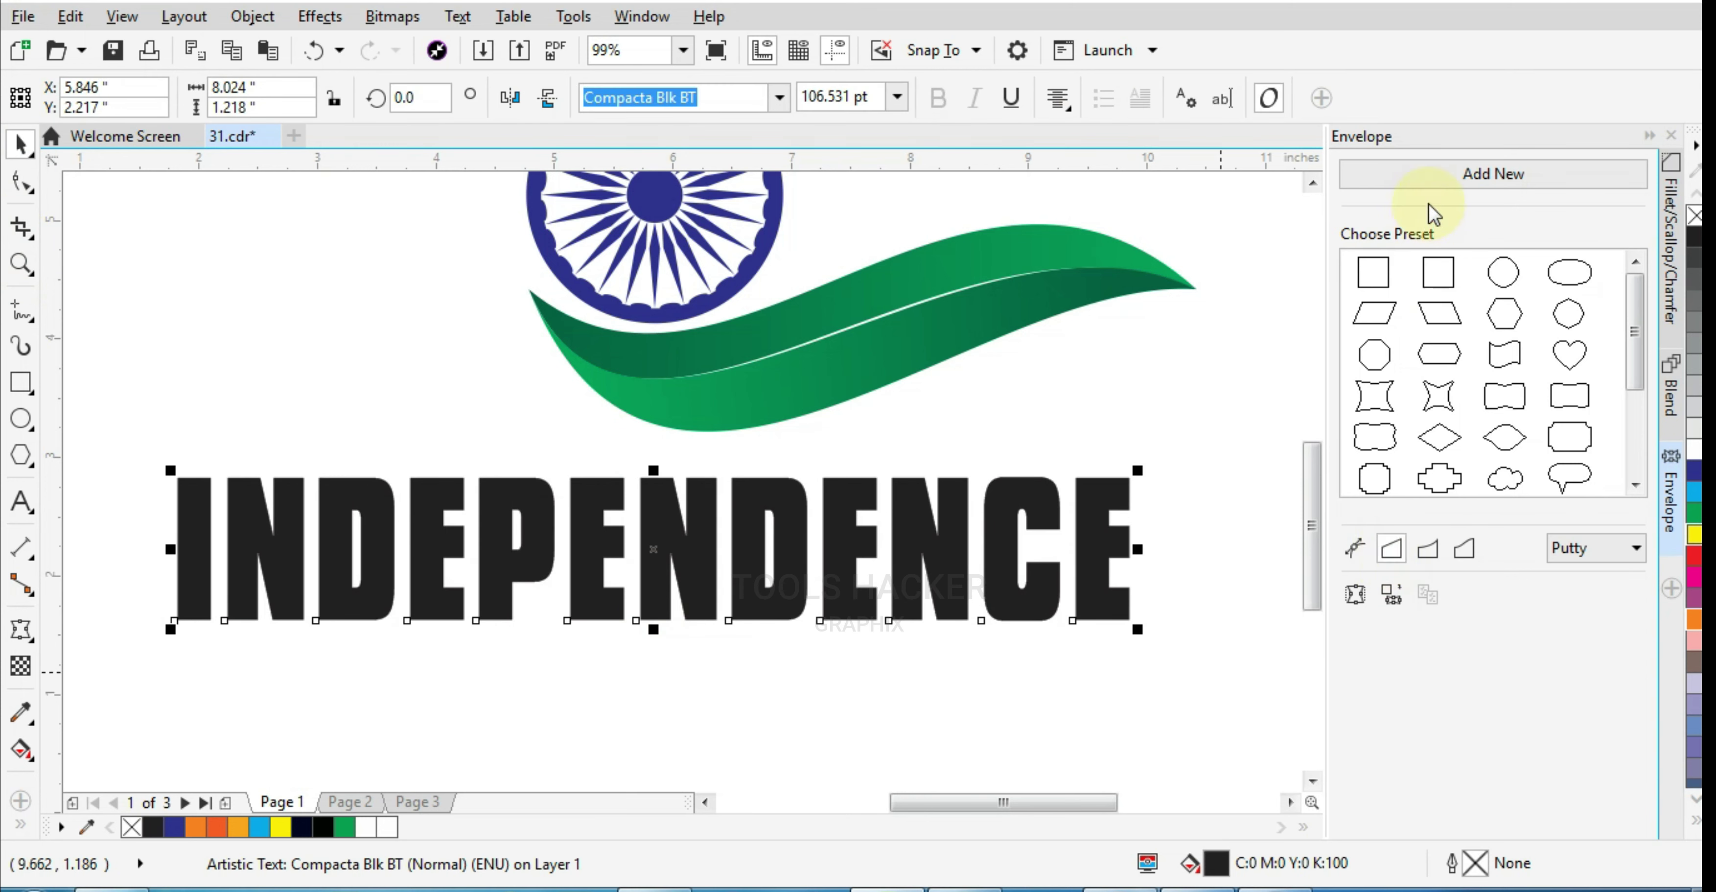
# Shape the text into a trapezoid with a new envelope narrowed at its upper corners, and reduce its height to about 0.82 inches
pyautogui.click(1432, 176)
pyautogui.moveTo(1130, 479); pyautogui.dragTo(1004, 483)
pyautogui.click(20, 143)
pyautogui.moveTo(653, 632); pyautogui.dragTo(654, 612)
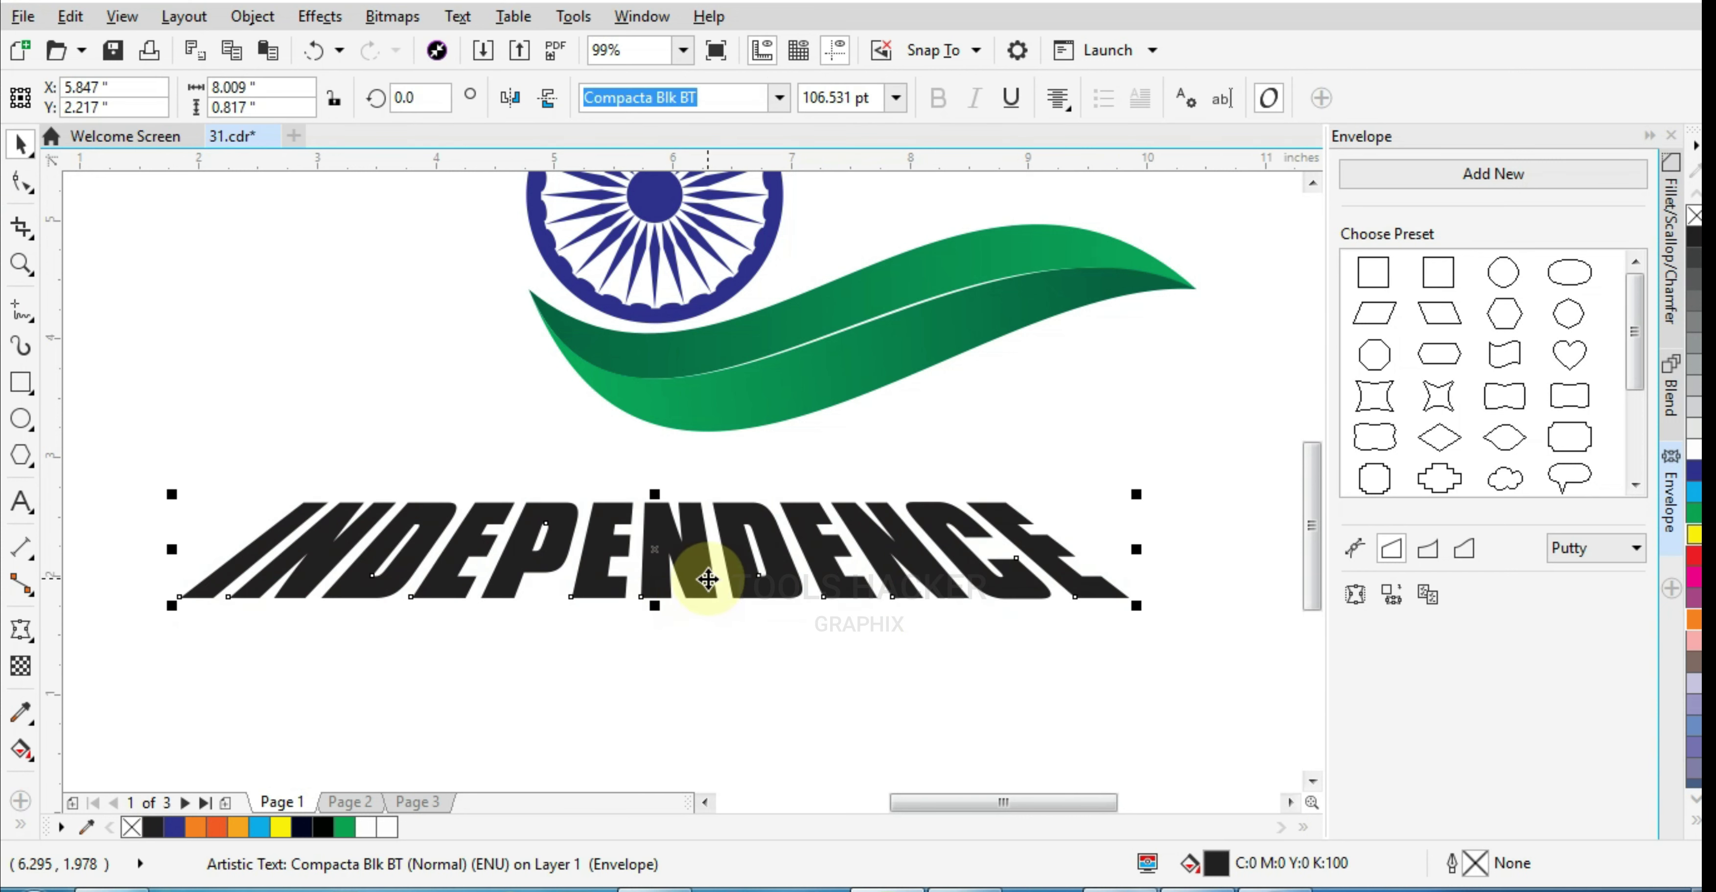
# Fill the INDEPENDENCE text with blue, C:100 M:80 Y:0 K:0
pyautogui.click(1691, 475)
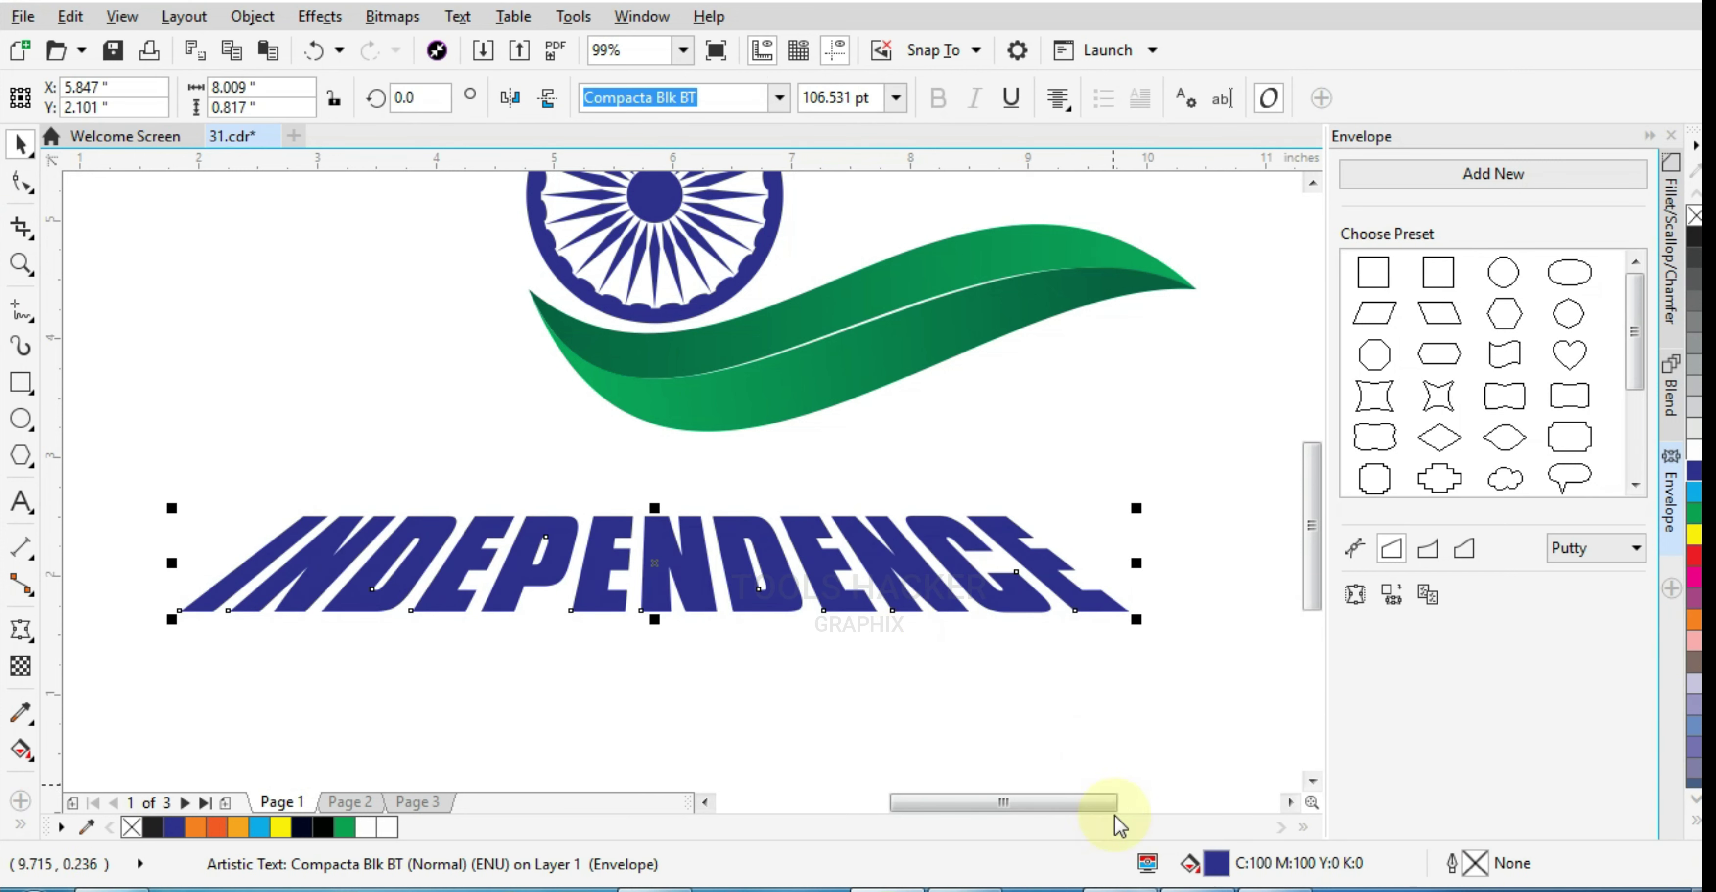
pyautogui.doubleClick(1214, 864)
pyautogui.doubleClick(1099, 383)
pyautogui.write('80')
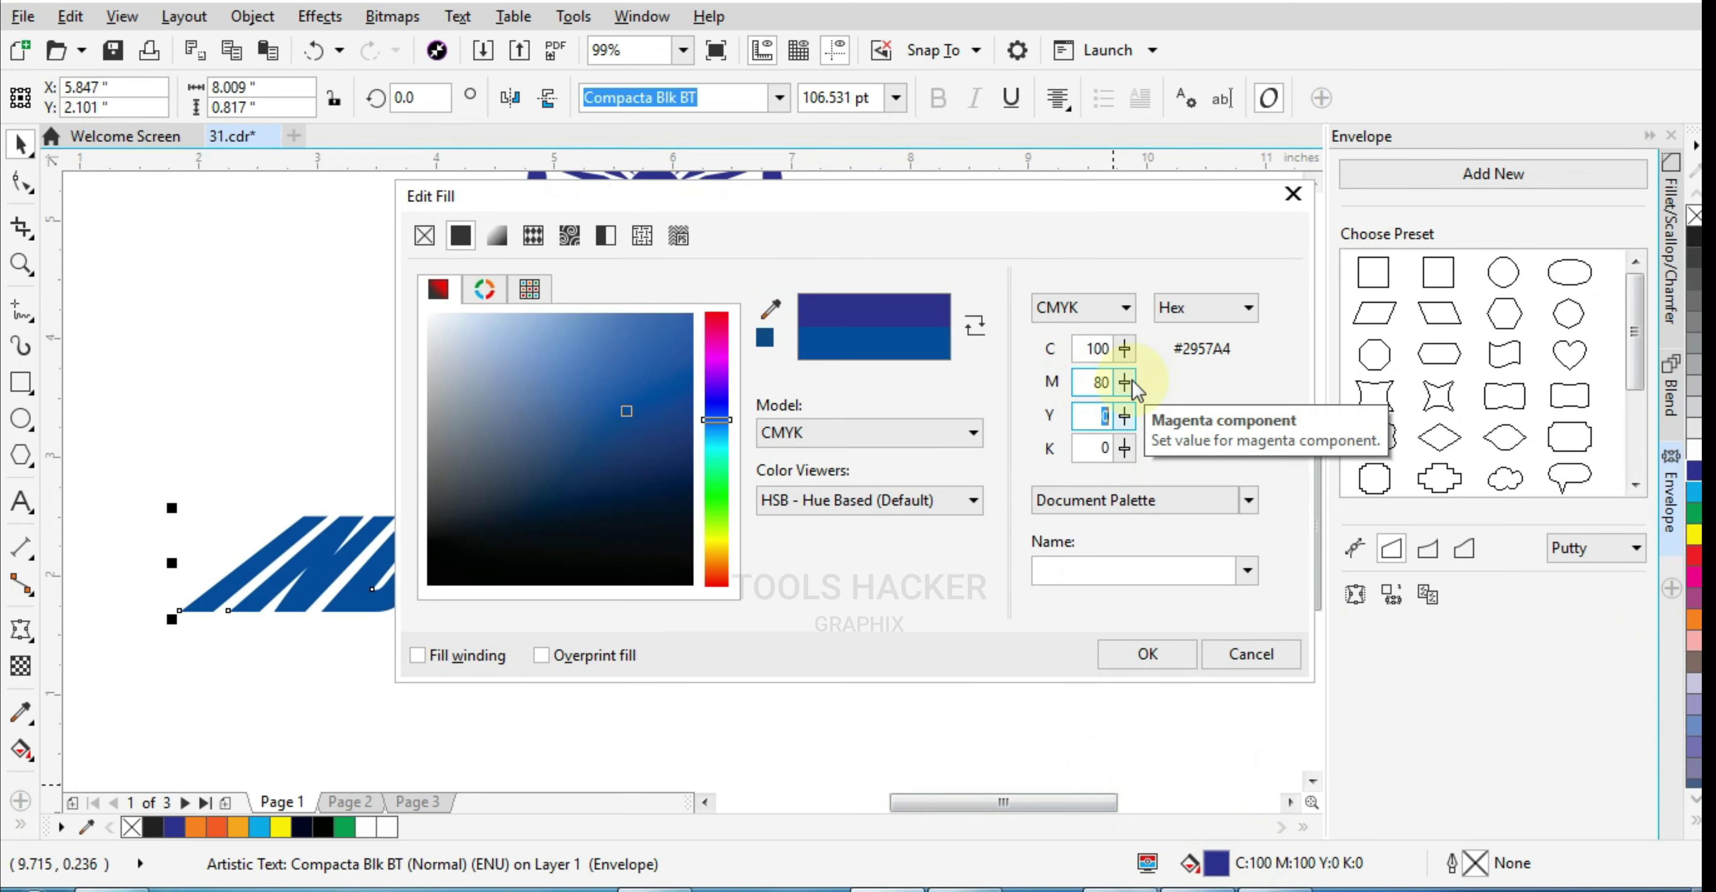
pyautogui.press('Return')
pyautogui.click(642, 605)
pyautogui.click(300, 643)
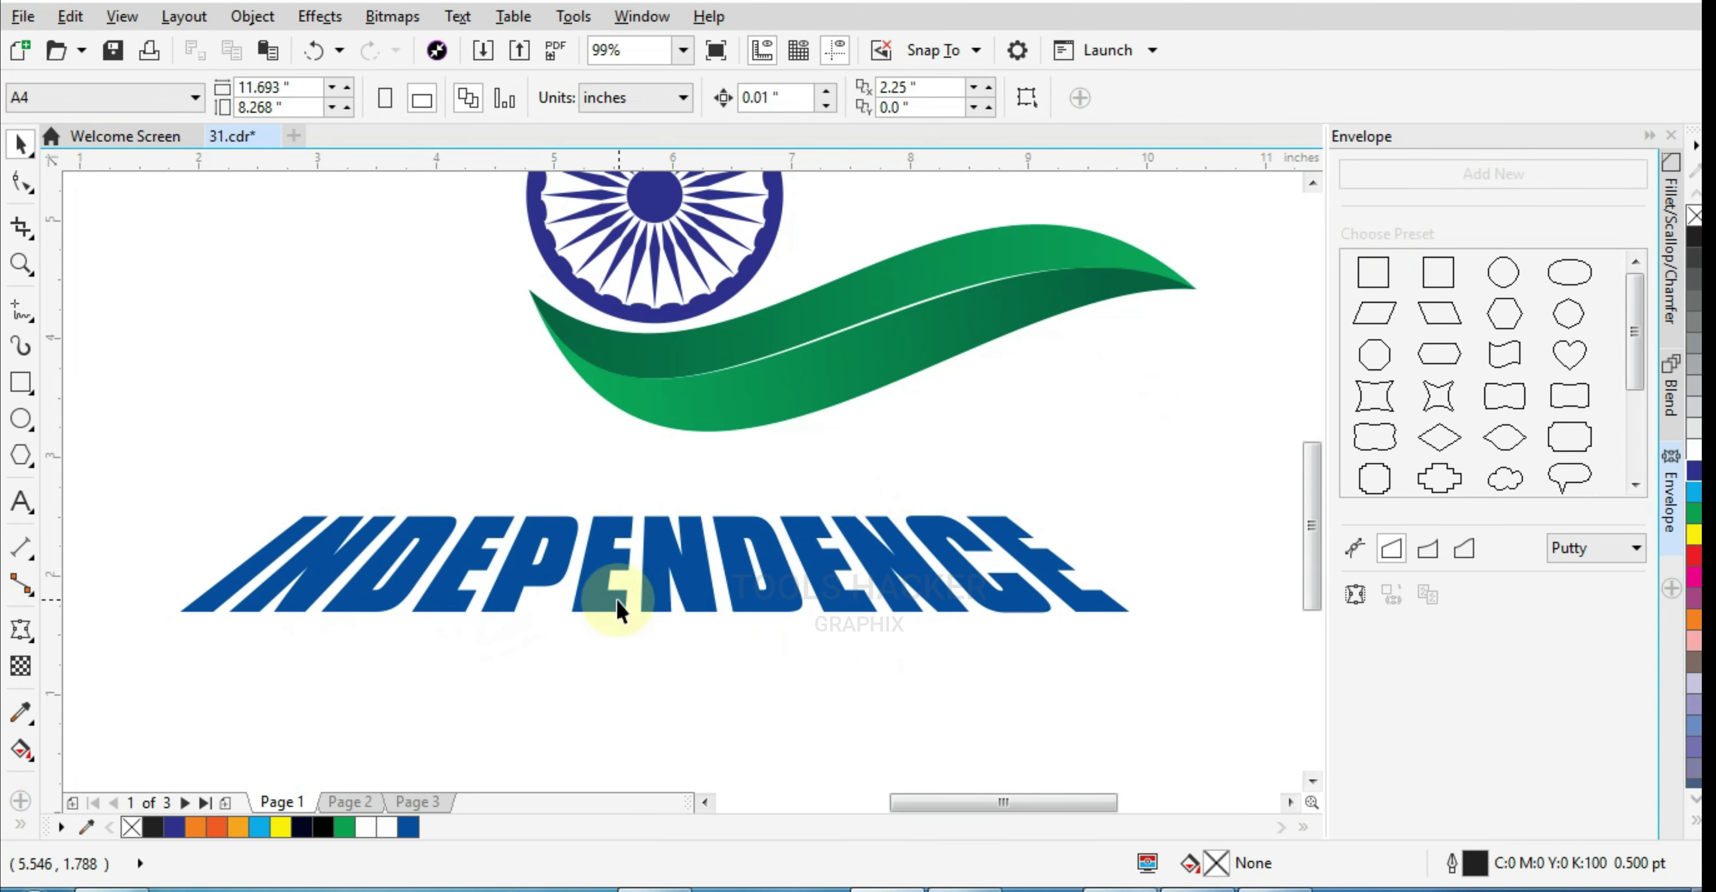
# Extrude the INDEPENDENCE text straight down as a parallel extrusion with a vertical offset of about -0.402 inches
pyautogui.click(619, 600)
pyautogui.moveTo(28, 675); pyautogui.dragTo(25, 639)
pyautogui.click(99, 767)
pyautogui.moveTo(650, 567); pyautogui.dragTo(654, 666)
pyautogui.click(489, 97)
pyautogui.click(459, 257)
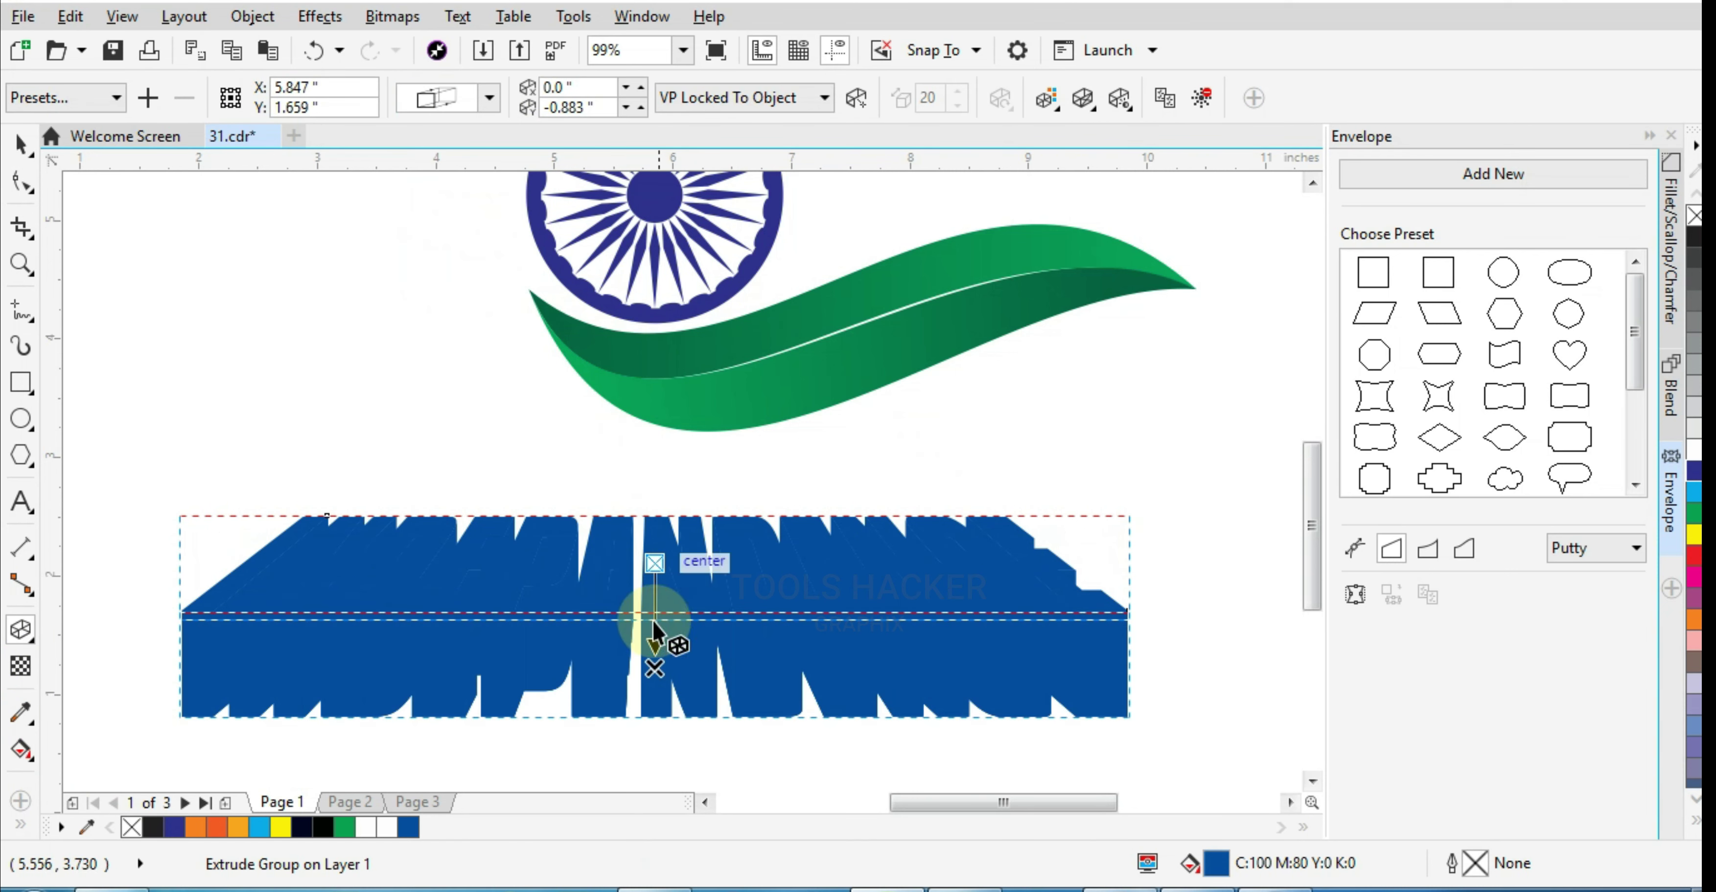
pyautogui.click(1026, 640)
pyautogui.click(1198, 100)
pyautogui.hotkey('ctrl', 'z')
# Shade the extrusion between two colours, setting the end colour to green, C:100 M:0 Y:100 K:0
pyautogui.click(1050, 101)
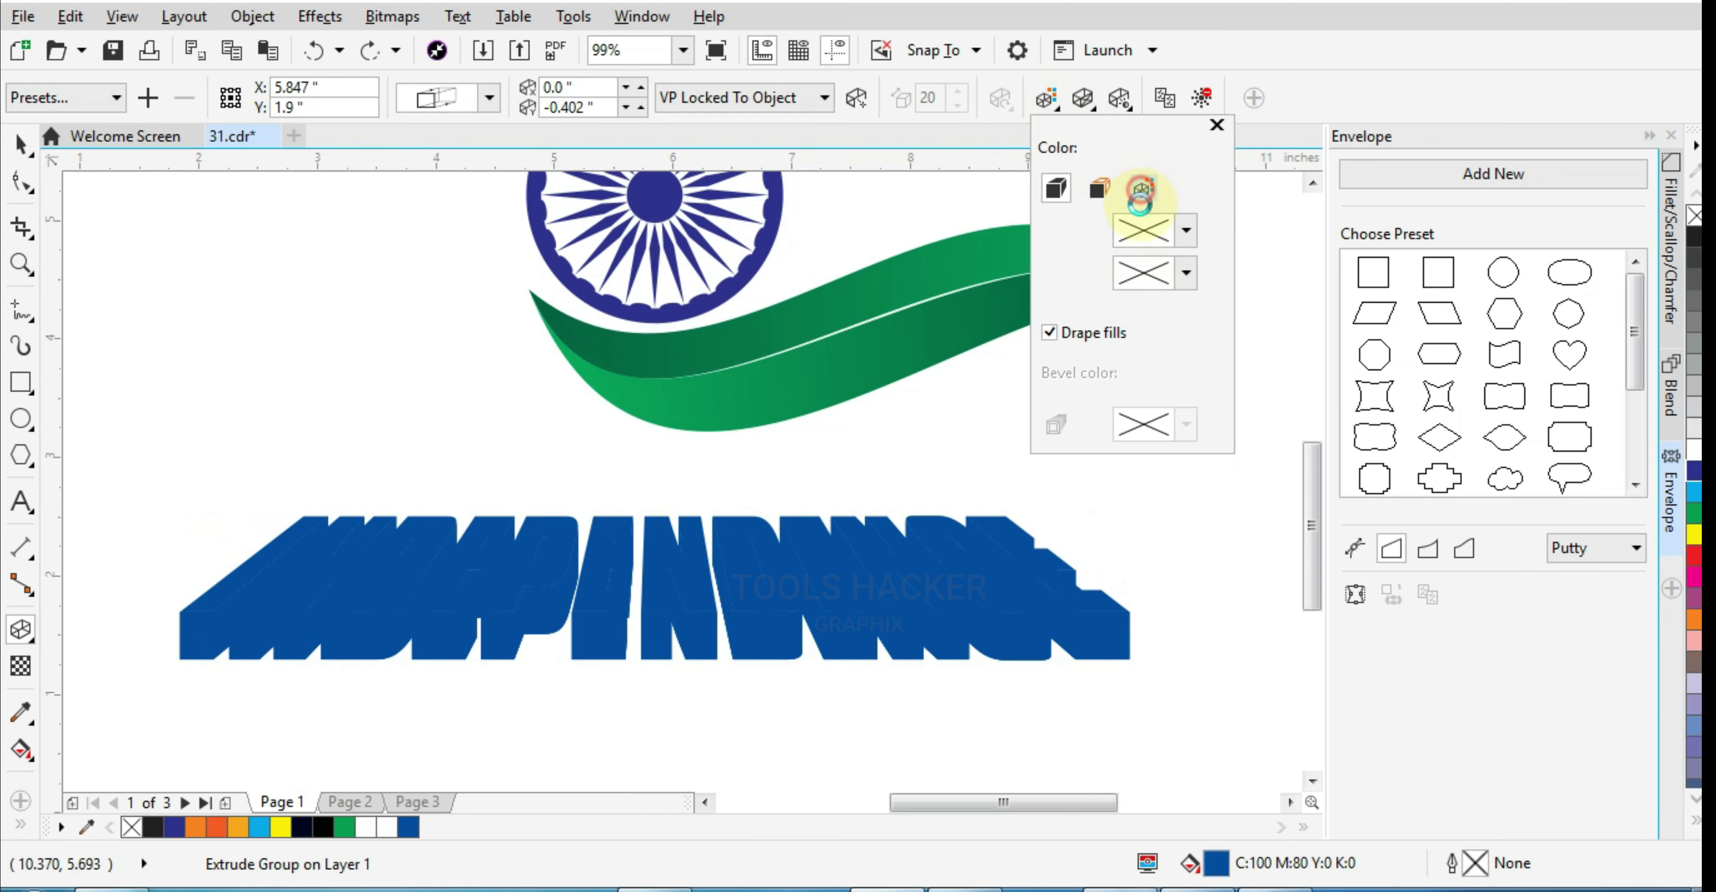
pyautogui.click(1185, 273)
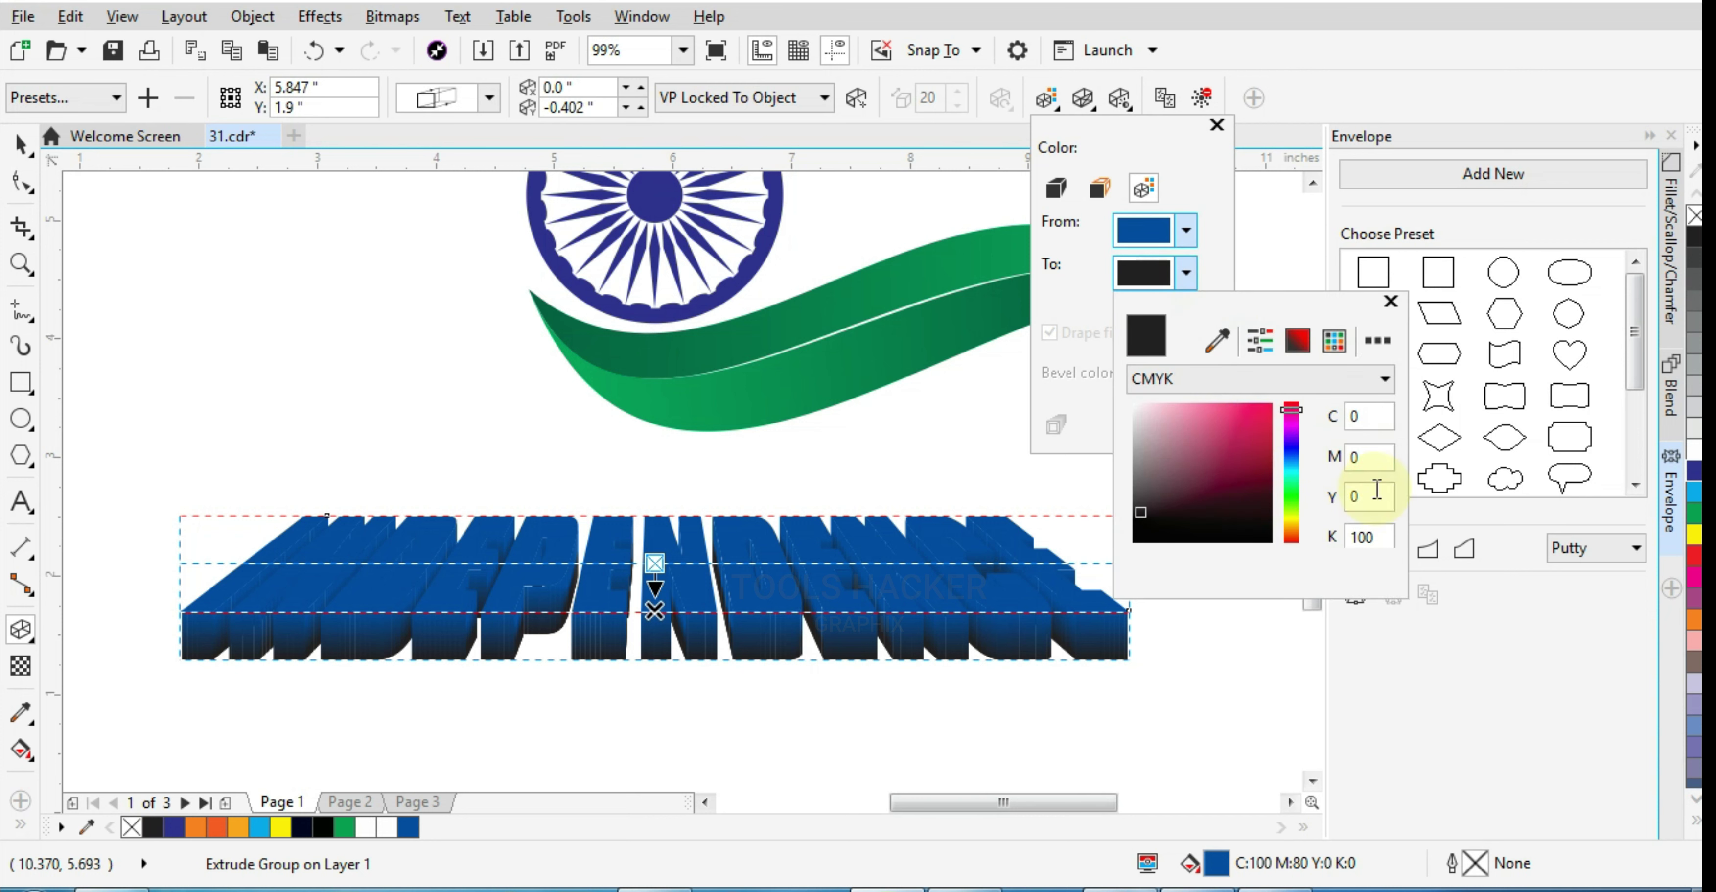
pyautogui.write('100')
pyautogui.press('Tab')
pyautogui.press('Tab')
pyautogui.write('100')
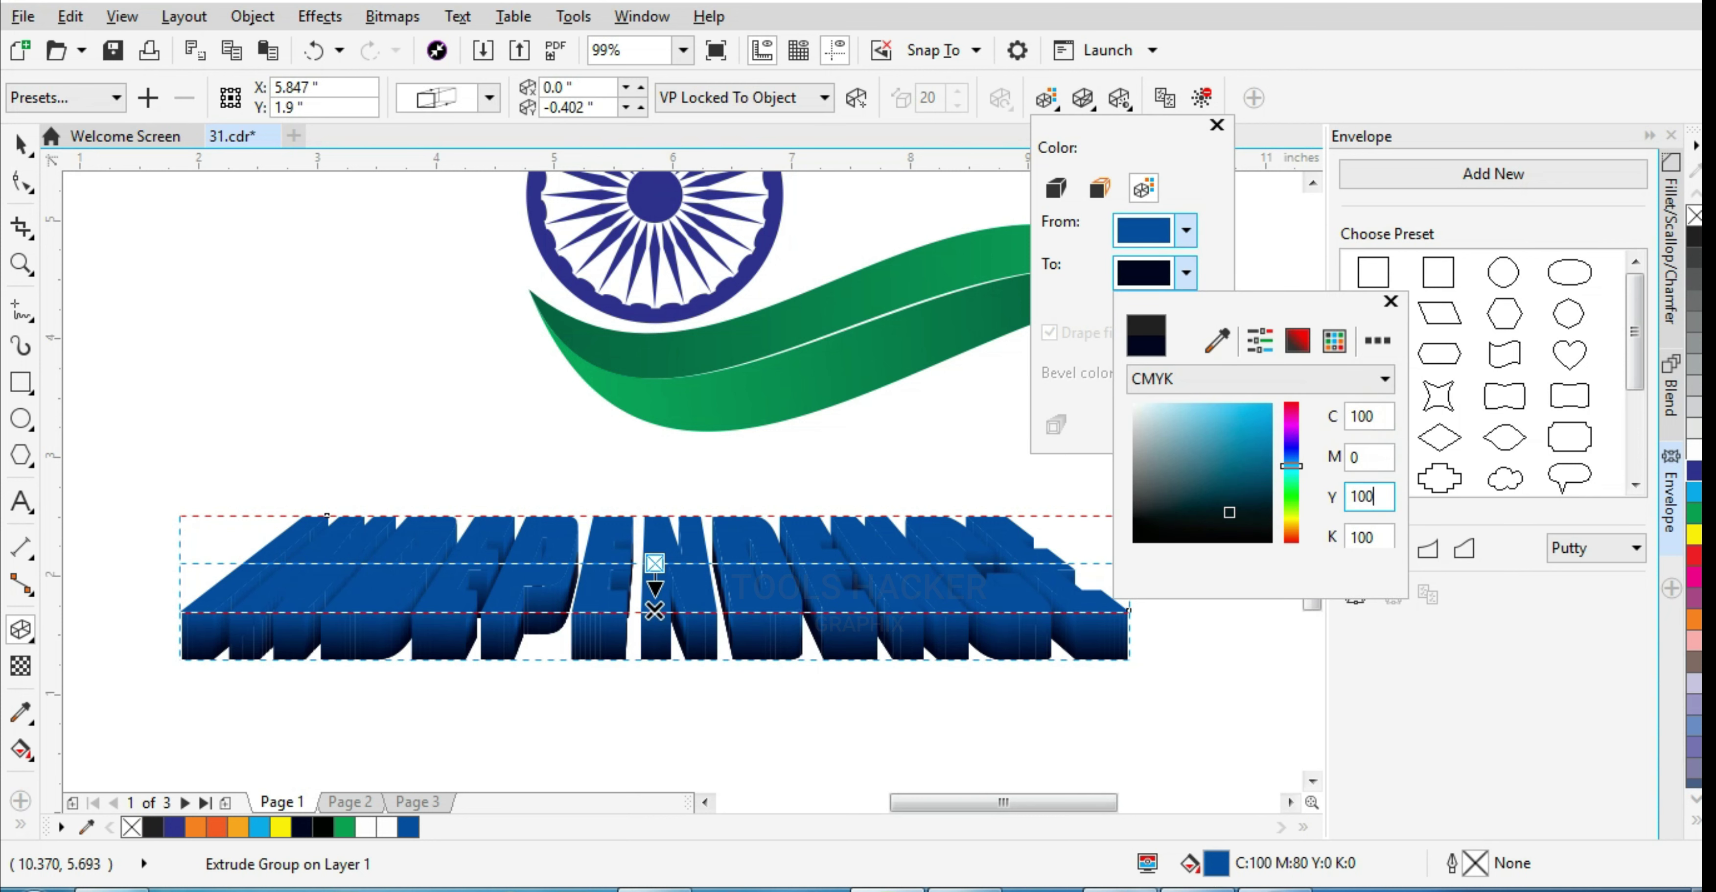
pyautogui.press('Tab')
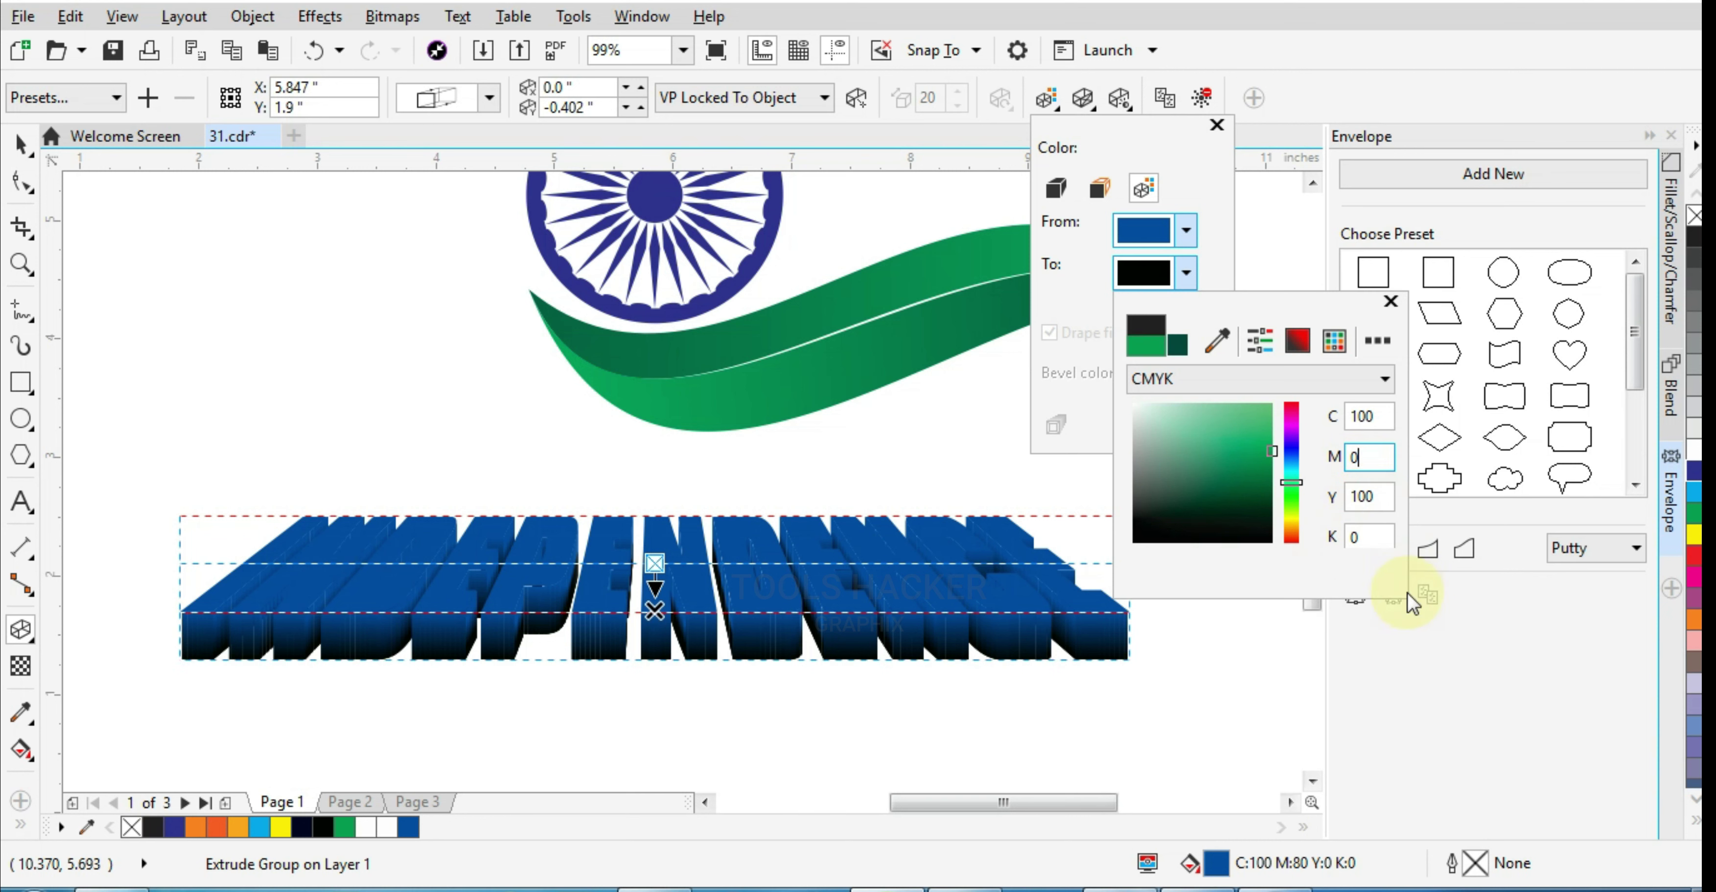
pyautogui.press('Tab')
pyautogui.click(1502, 545)
pyautogui.click(657, 612)
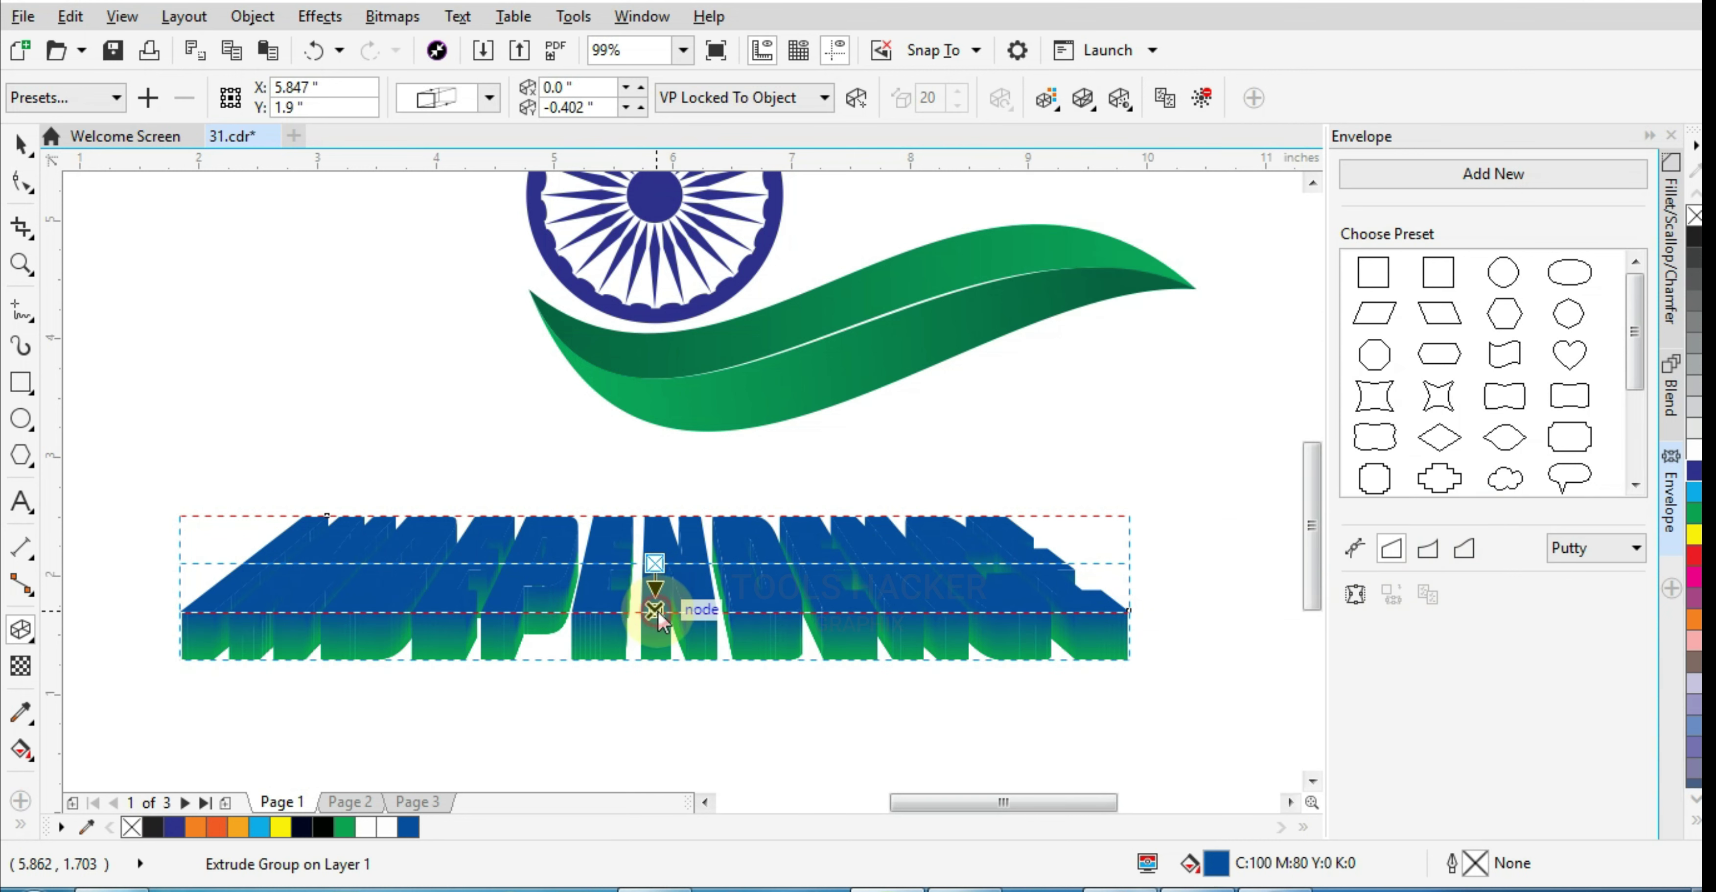
pyautogui.press('Return')
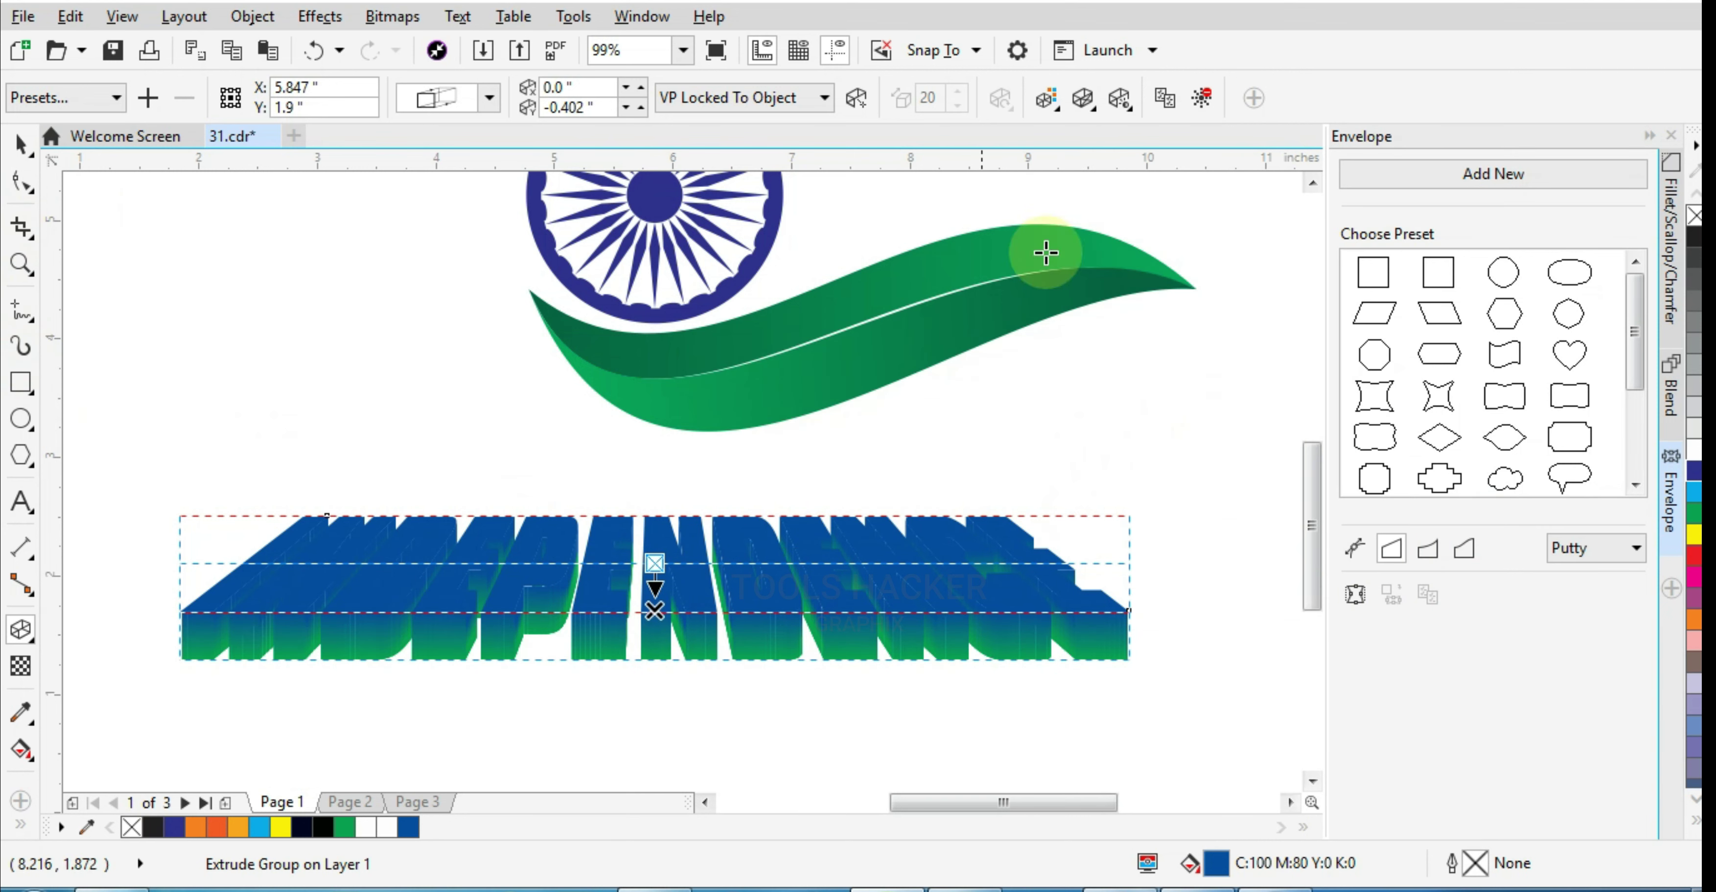
# Set the start colour of the extrusion's shading to white, C:0 M:0 Y:0 K:0
pyautogui.click(1081, 100)
pyautogui.click(1186, 230)
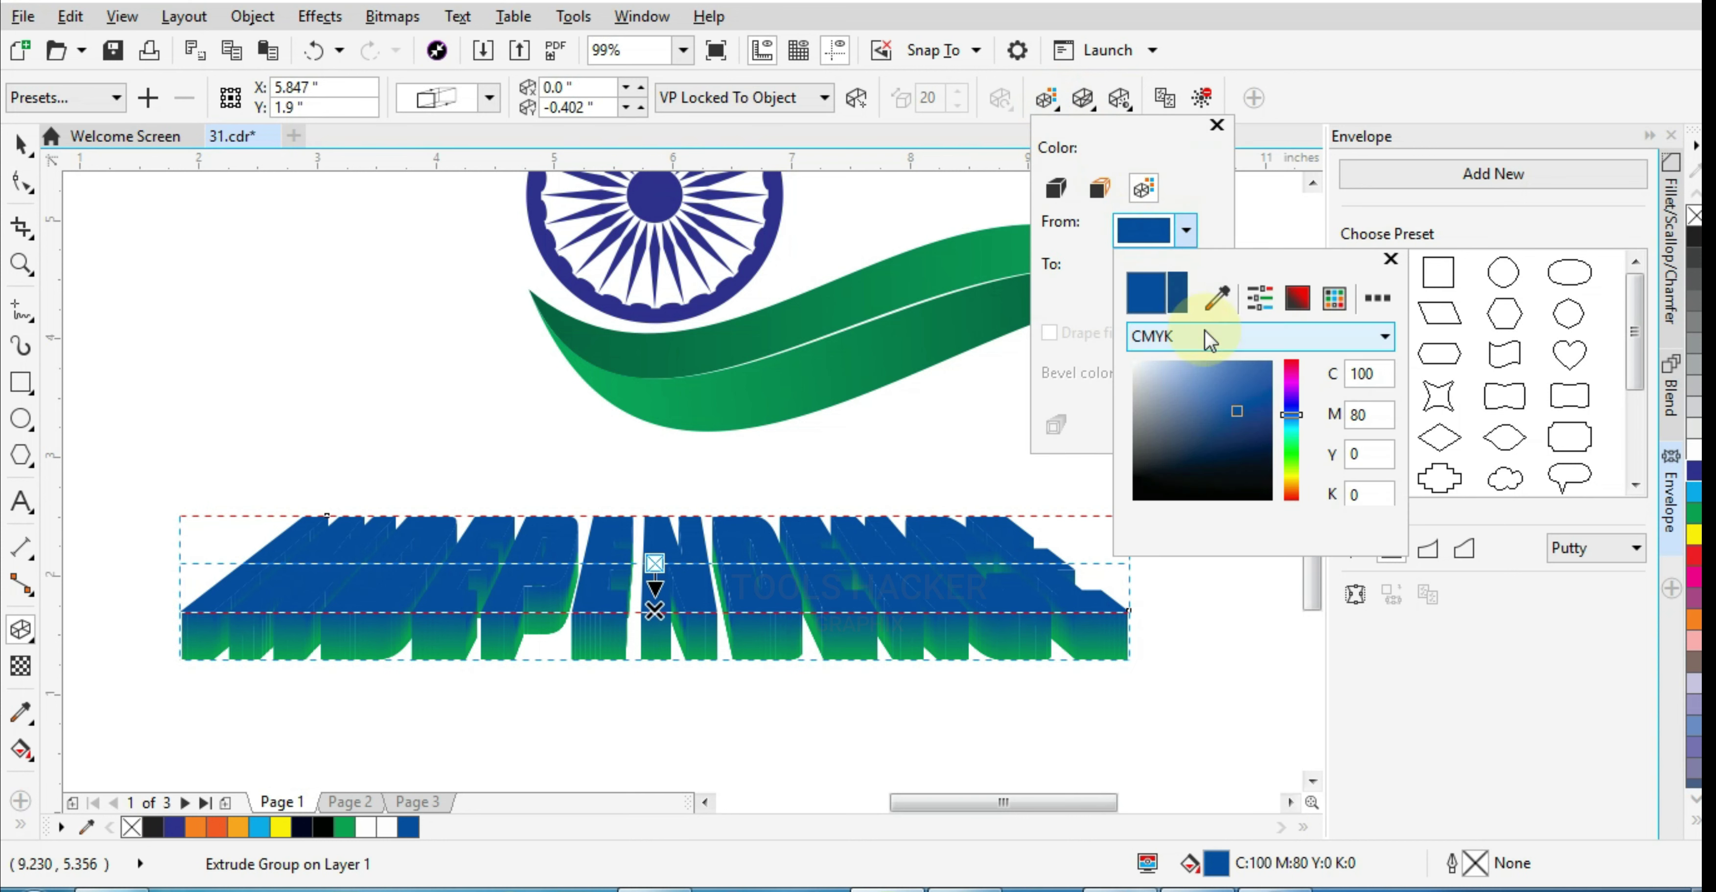
pyautogui.write('0')
pyautogui.press('Tab')
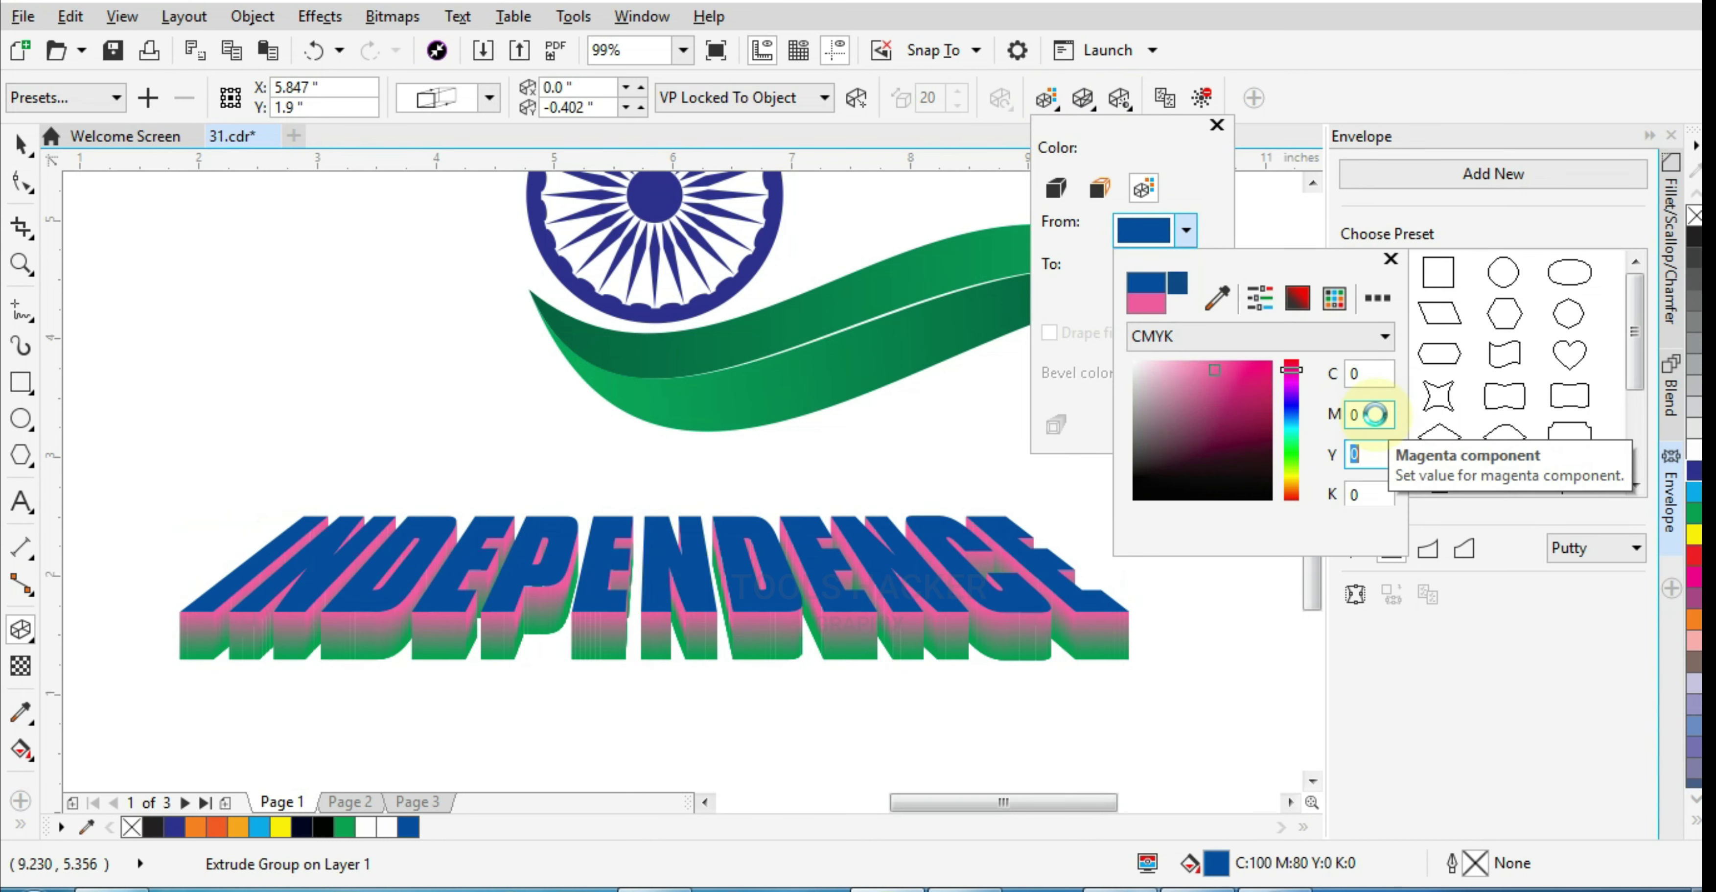
pyautogui.write('0')
pyautogui.press('Tab')
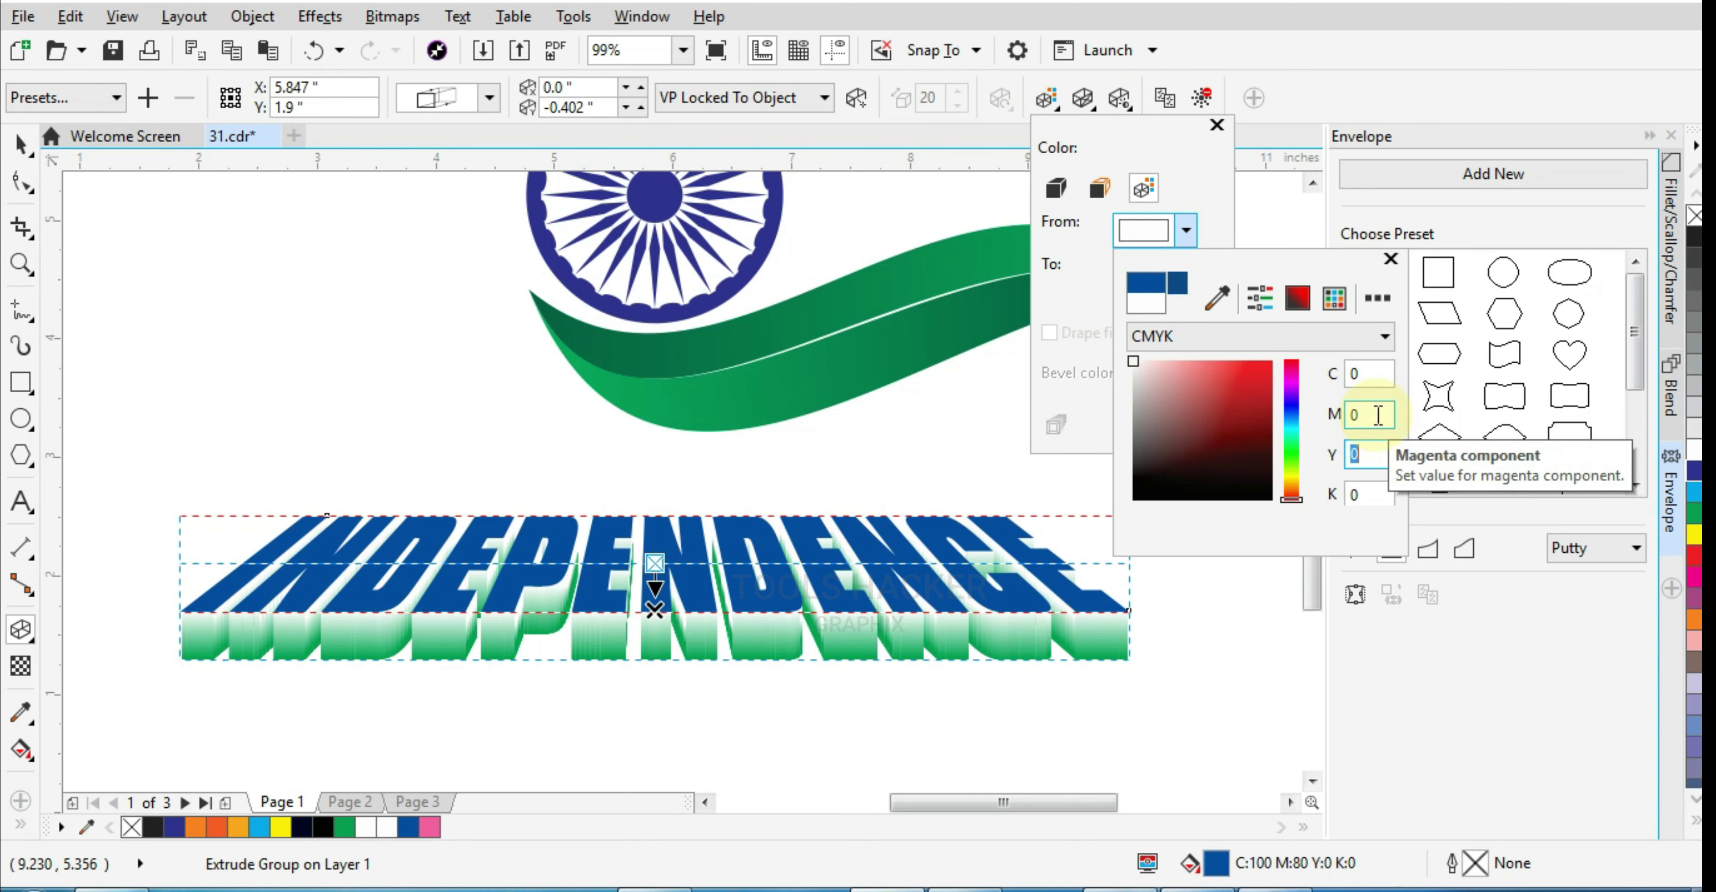
# Fill the face of the extruded INDEPENDENCE text with orange, C:0 M:60 Y:100 K:0
pyautogui.click(1451, 670)
pyautogui.click(22, 147)
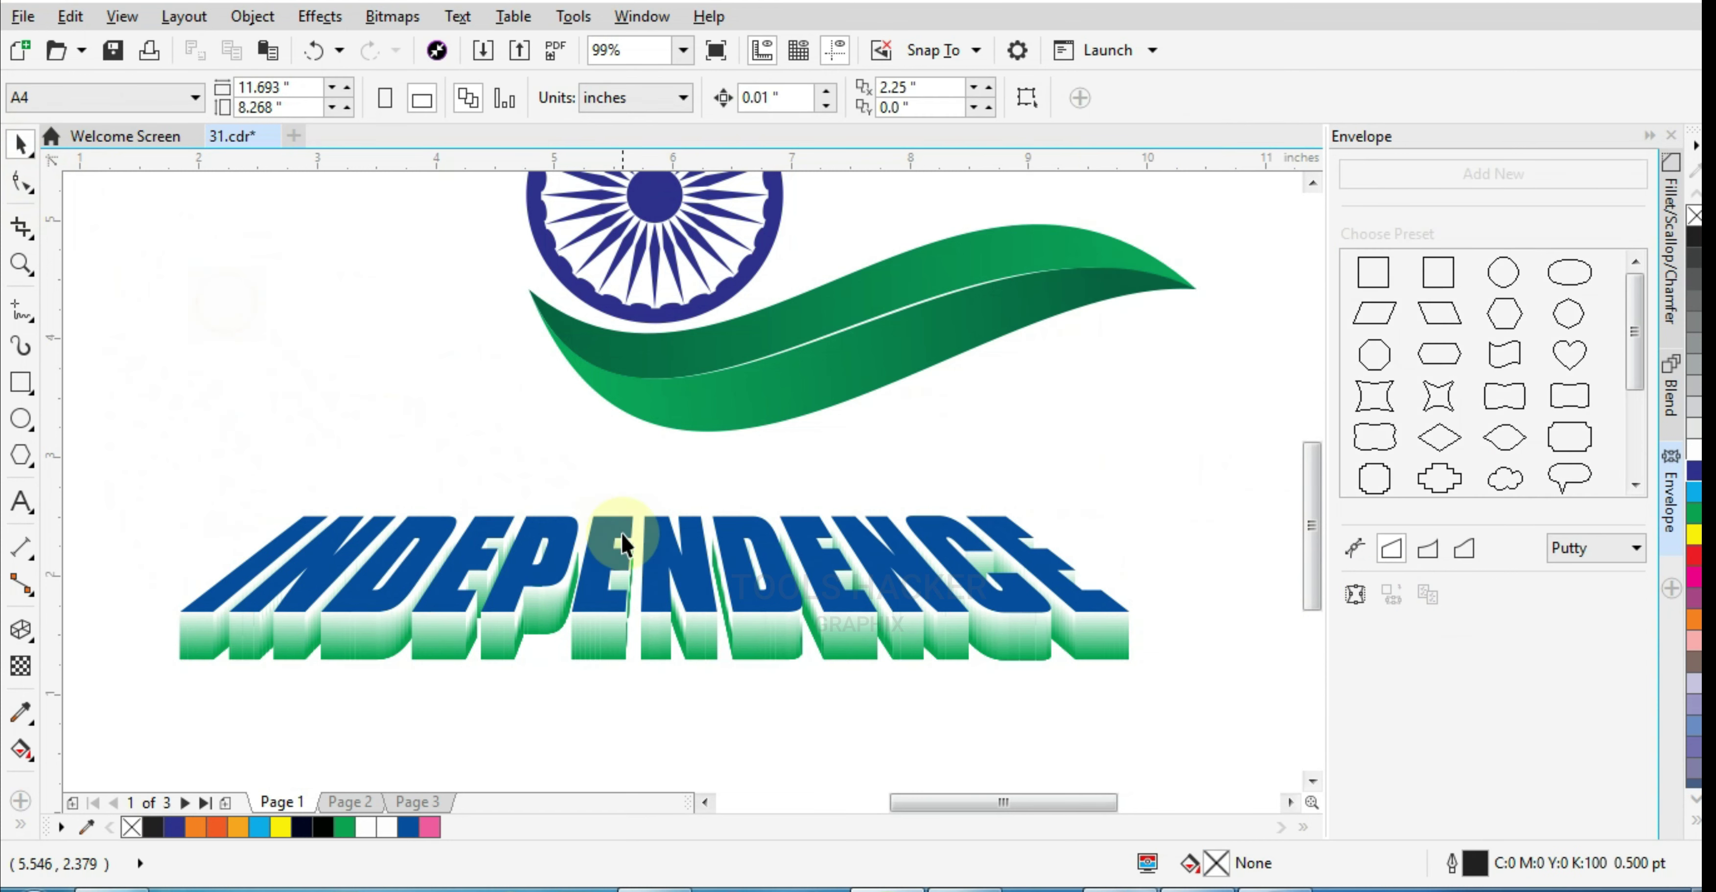
pyautogui.click(666, 549)
pyautogui.click(1694, 623)
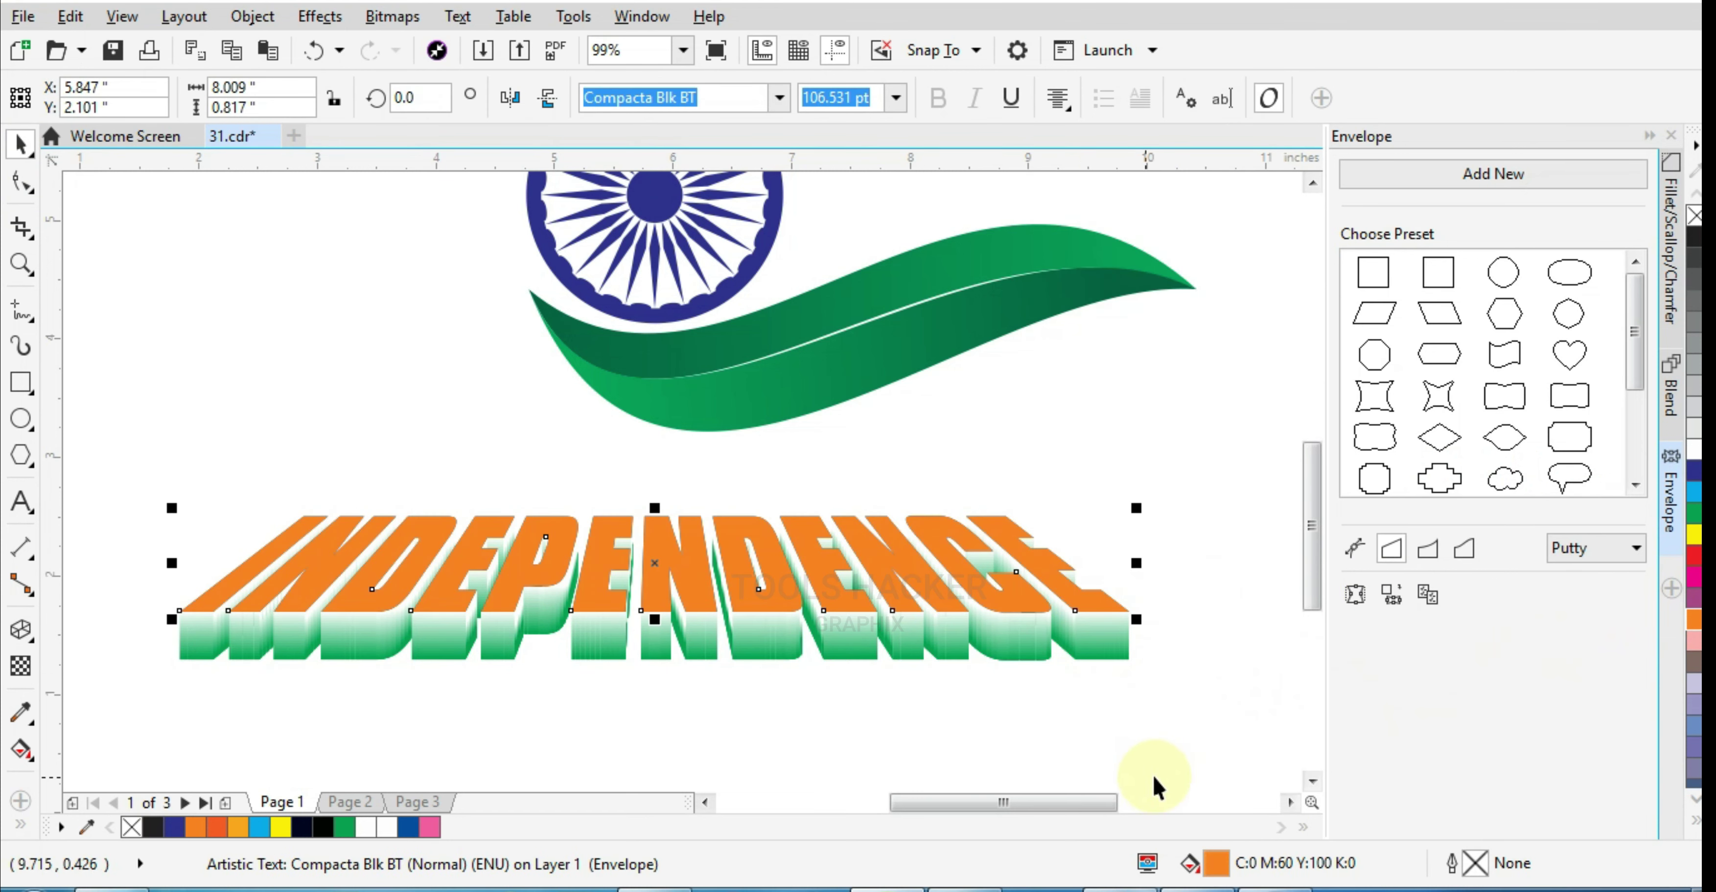
pyautogui.click(1150, 740)
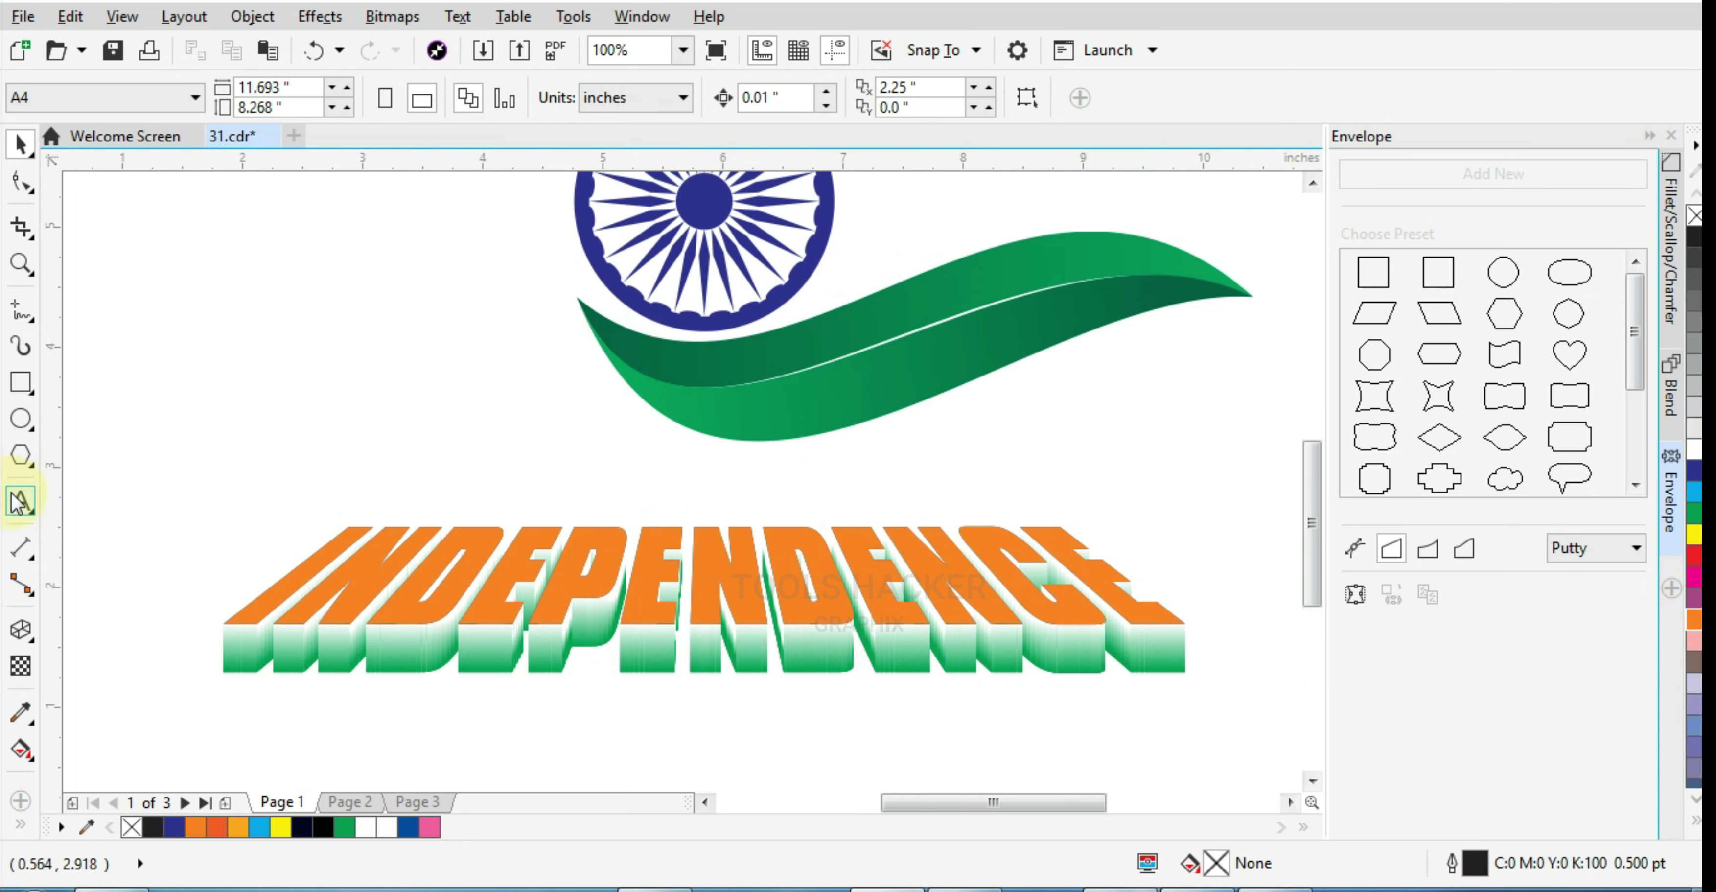
# Add the artistic text HAPPY above INDEPENDENCE and set its font to Compacta Blk BT
pyautogui.click(19, 501)
pyautogui.click(360, 455)
pyautogui.write('HAPPY')
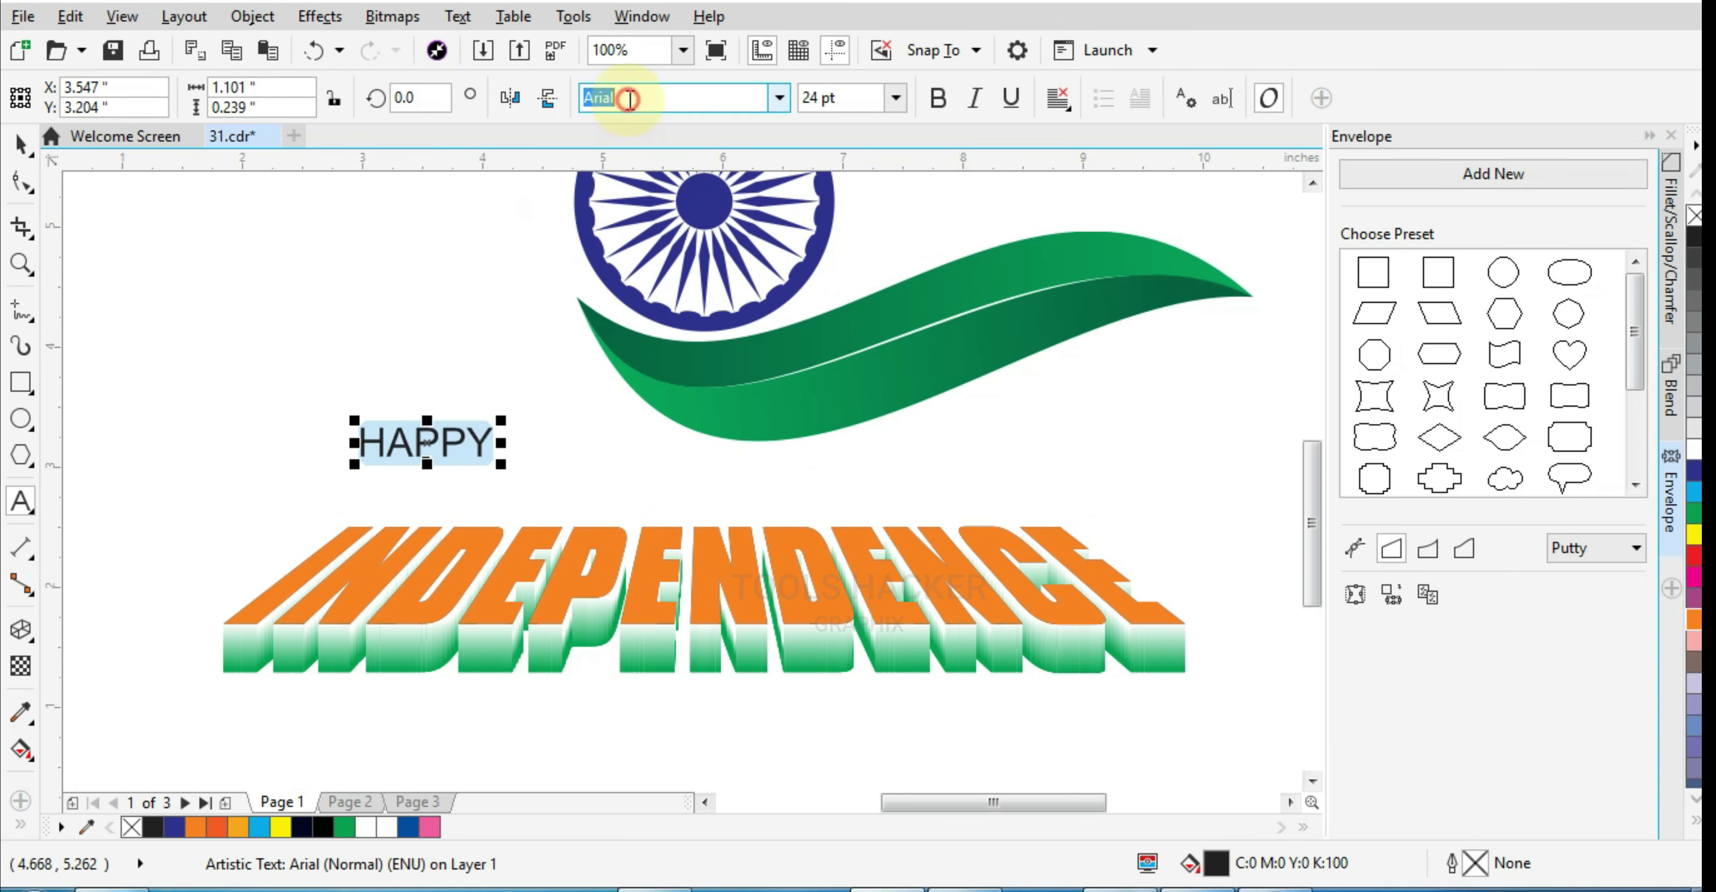
pyautogui.click(779, 98)
pyautogui.click(644, 173)
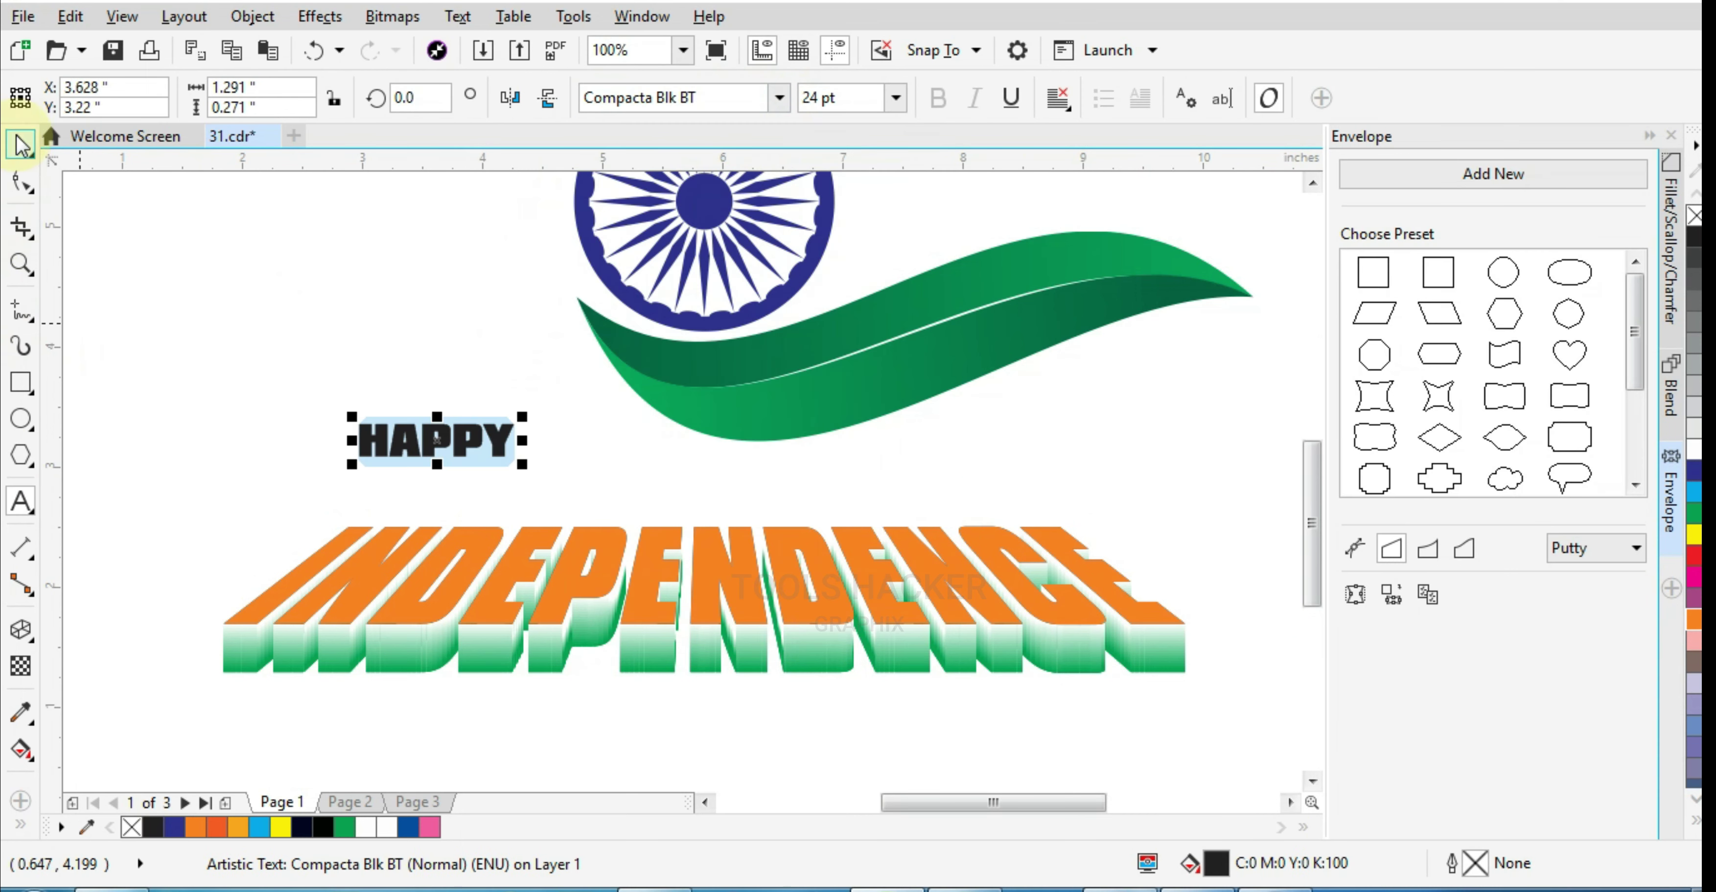
# Enlarge the HAPPY text to about 43 pt and place it just above the middle of INDEPENDENCE
pyautogui.click(22, 144)
pyautogui.moveTo(523, 464); pyautogui.dragTo(650, 494)
pyautogui.moveTo(622, 462); pyautogui.dragTo(744, 469)
pyautogui.scroll(1, 725, 516)
pyautogui.scroll(-1, 624, 387)
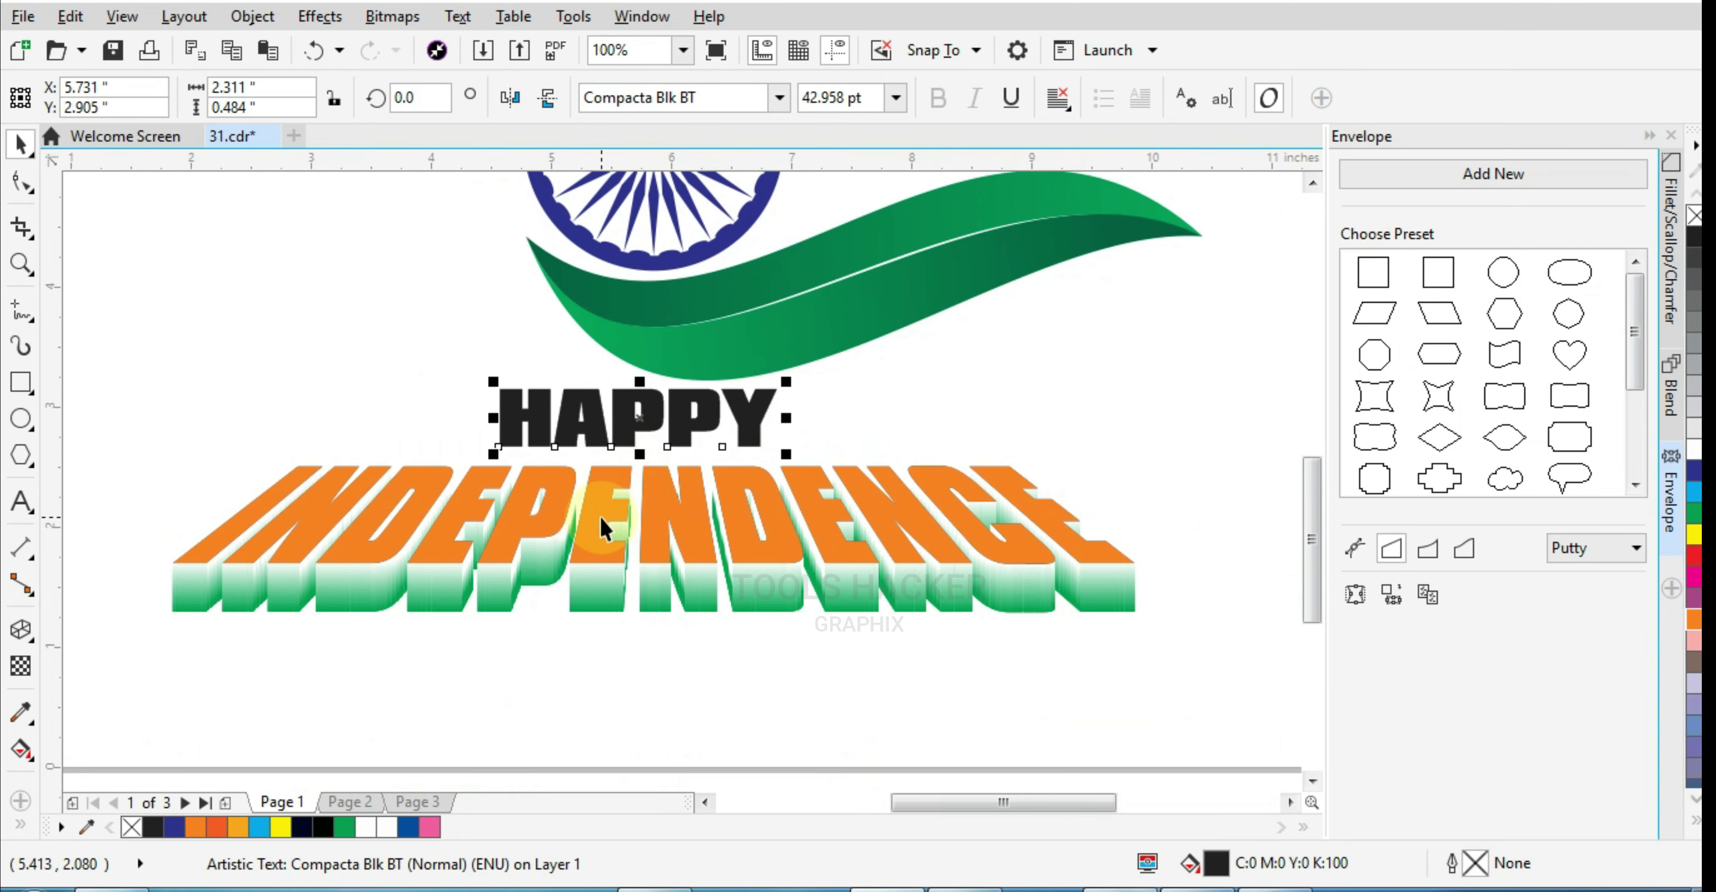
# Copy the HAPPY text straight down over the lower edge of INDEPENDENCE and change the copy's wording to DAY
pyautogui.moveTo(610, 430); pyautogui.dragTo(626, 632)
pyautogui.hotkey('ctrl', 'a')
pyautogui.write('DAY')
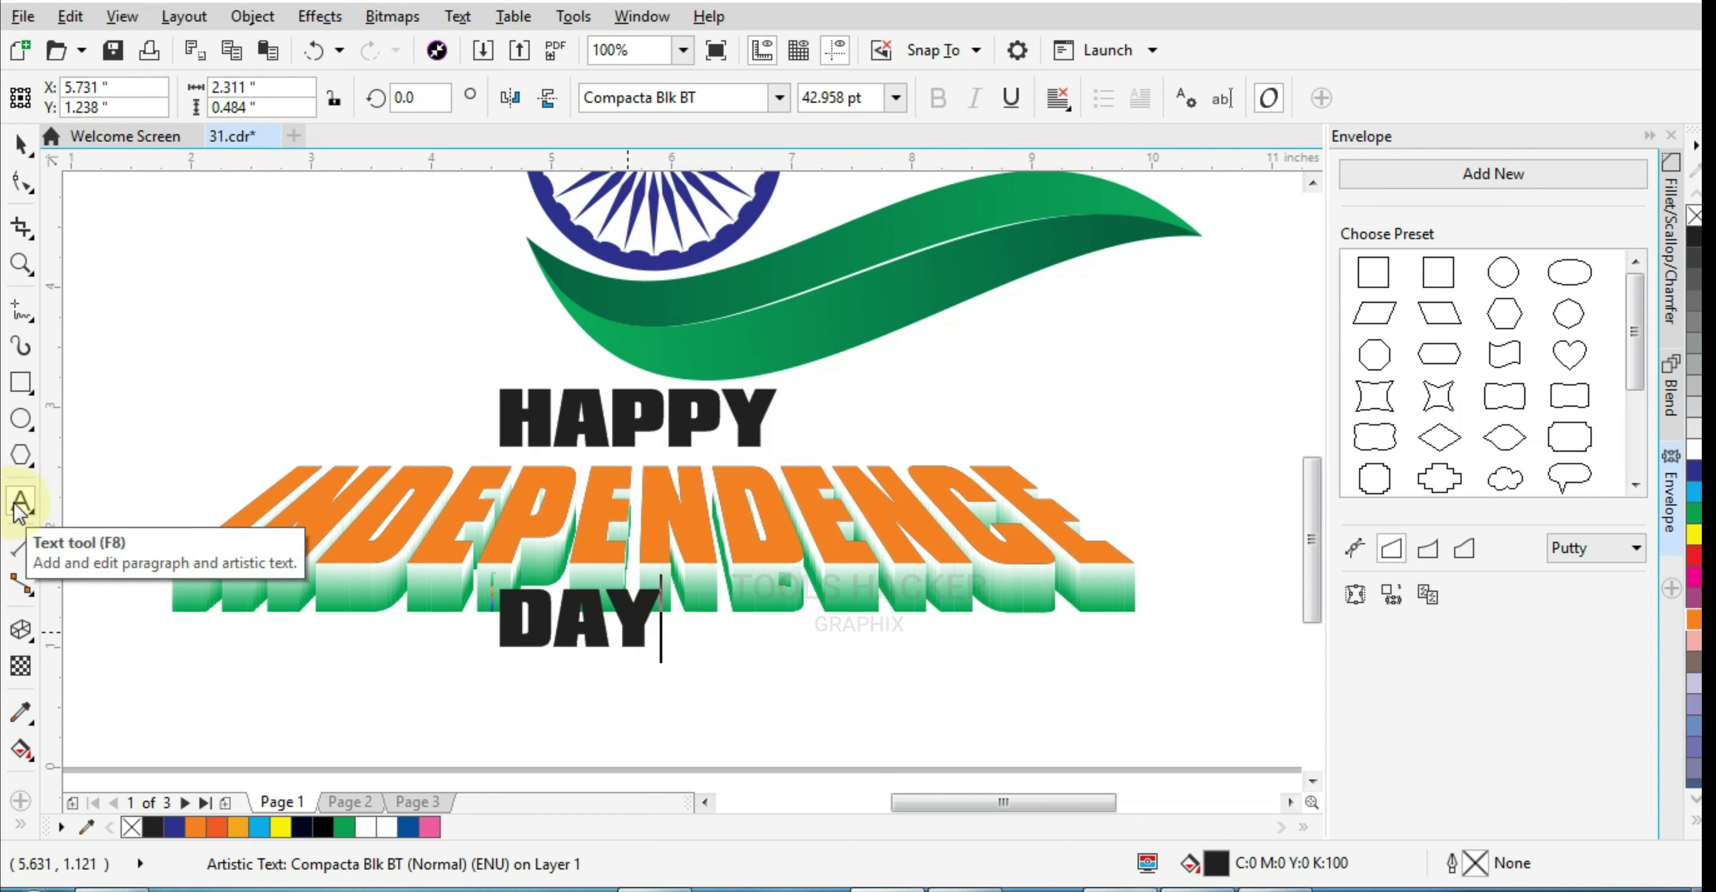
# Centre the DAY text beneath HAPPY and enlarge it to about 70 pt
pyautogui.hotkey('ctrl', 'a')
pyautogui.click(20, 144)
pyautogui.keyDown('shift'); pyautogui.click(684, 419); pyautogui.keyUp('shift')
pyautogui.press('c')
pyautogui.keyDown('shift'); pyautogui.click(683, 417); pyautogui.keyUp('shift')
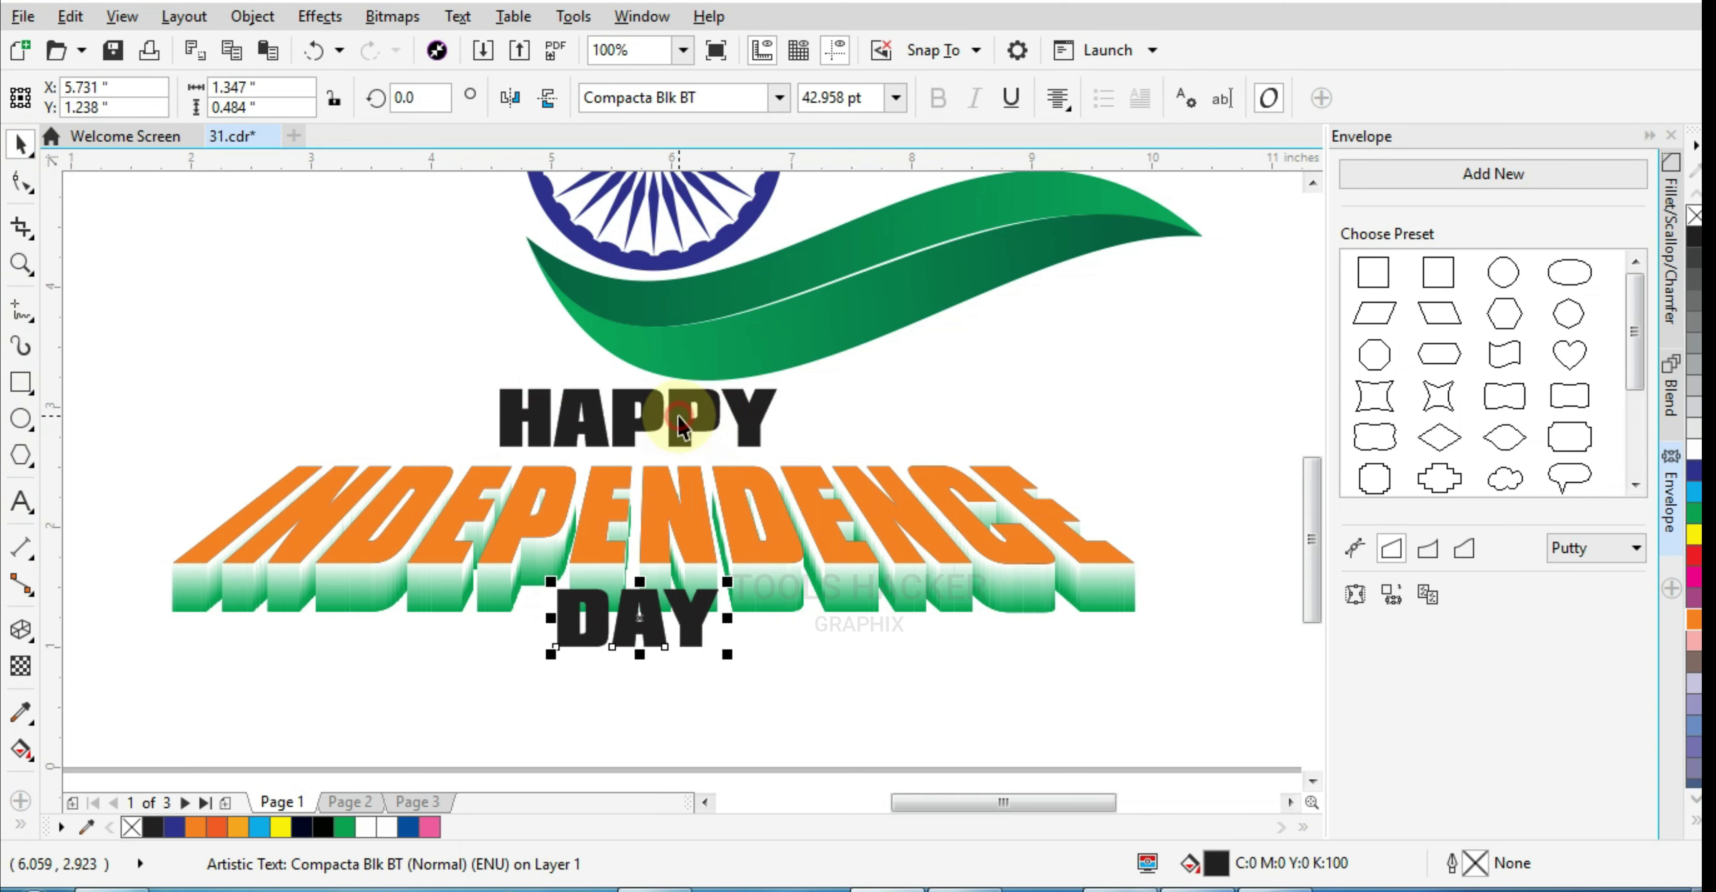
pyautogui.click(745, 670)
pyautogui.click(693, 634)
pyautogui.moveTo(733, 659); pyautogui.dragTo(786, 682)
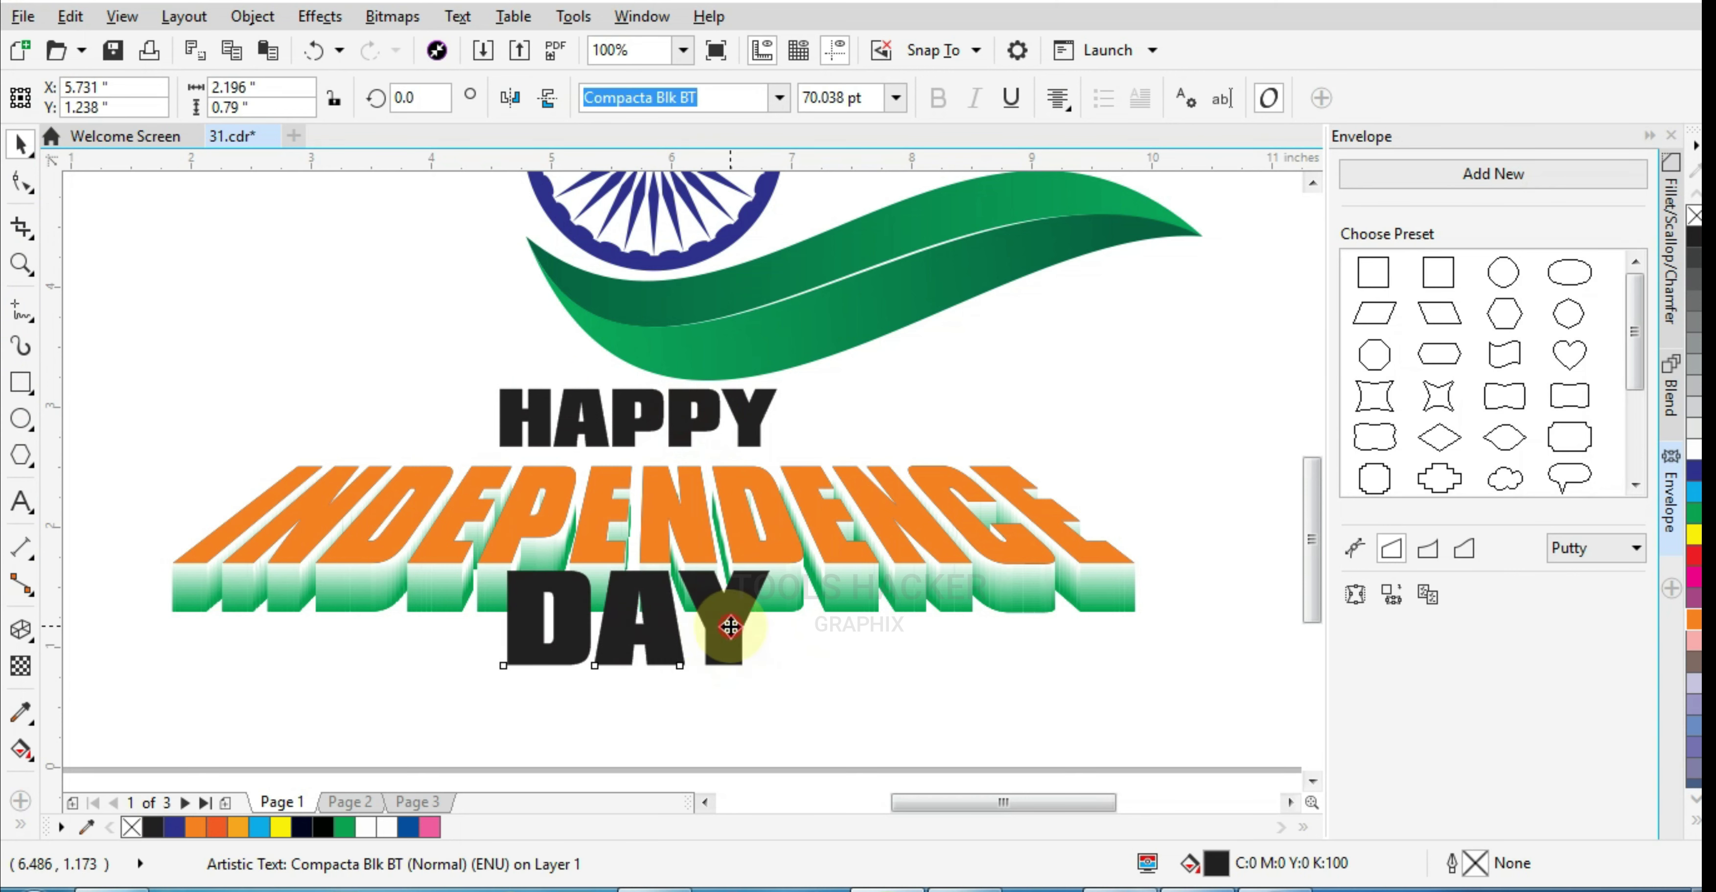
# Make a vertically mirrored copy of the HAPPY text directly below the original
pyautogui.click(675, 442)
pyautogui.scroll(2, 605, 478)
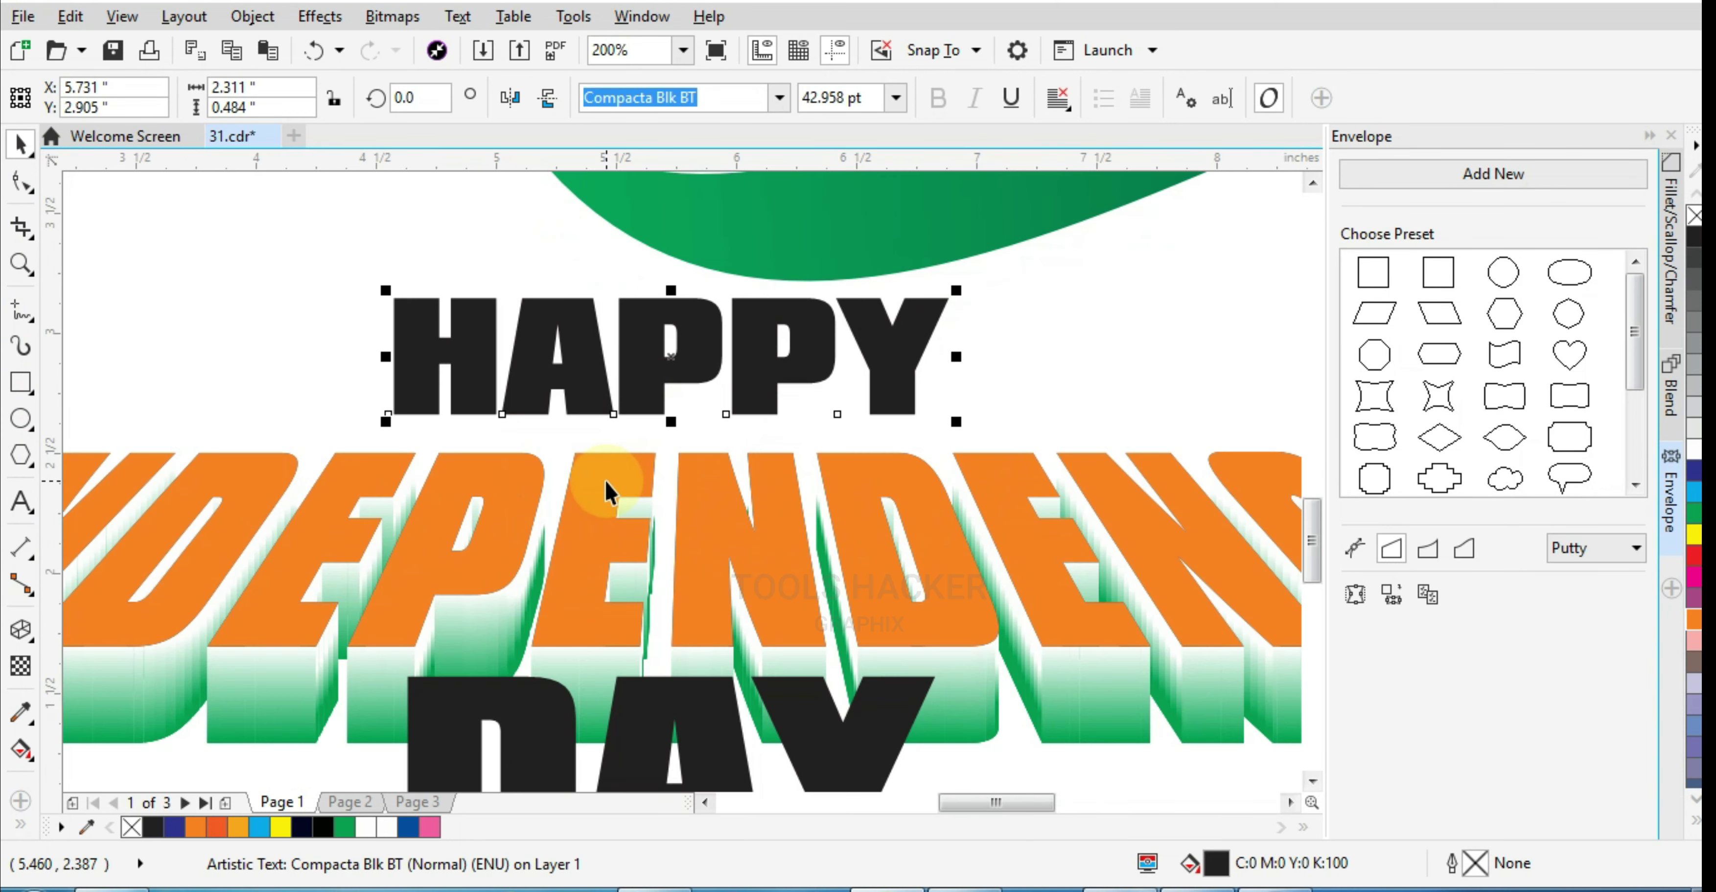
pyautogui.moveTo(672, 289); pyautogui.dragTo(689, 440)
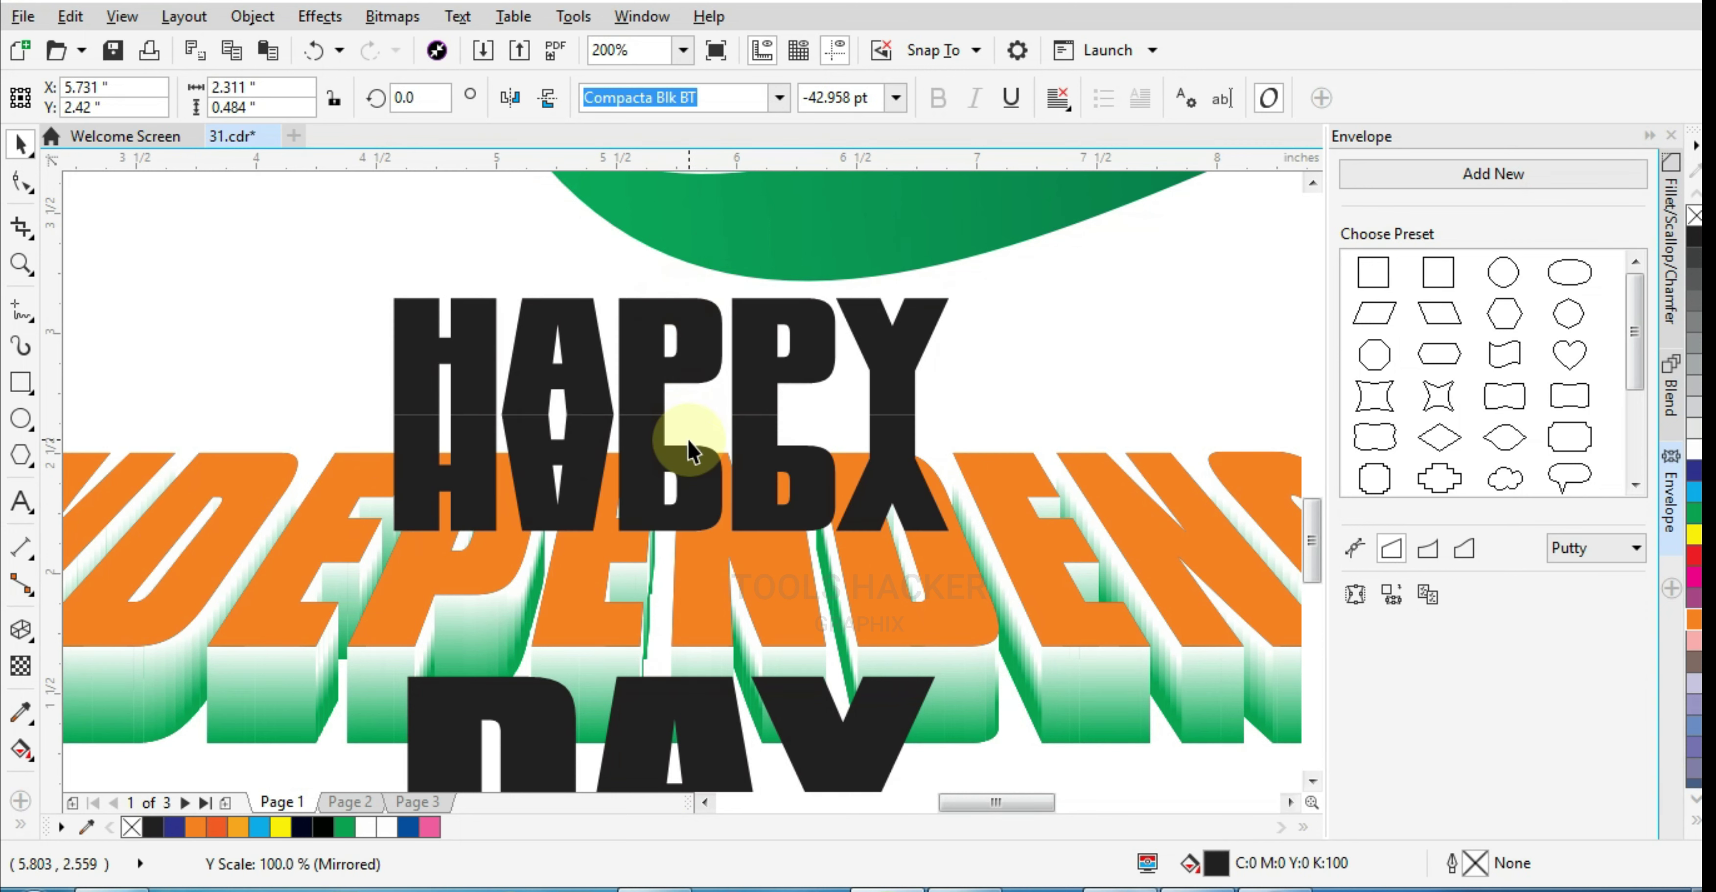
# Fade the mirrored HAPPY copy downward with a linear transparency so it forms a soft reflection
pyautogui.click(21, 663)
pyautogui.moveTo(651, 364); pyautogui.dragTo(651, 452)
pyautogui.click(20, 144)
pyautogui.click(567, 338)
pyautogui.scroll(-2, 567, 337)
# Fill the DAY text with blue, C:100 M:100 Y:0 K:0, and make a vertically mirrored copy directly below it
pyautogui.click(626, 562)
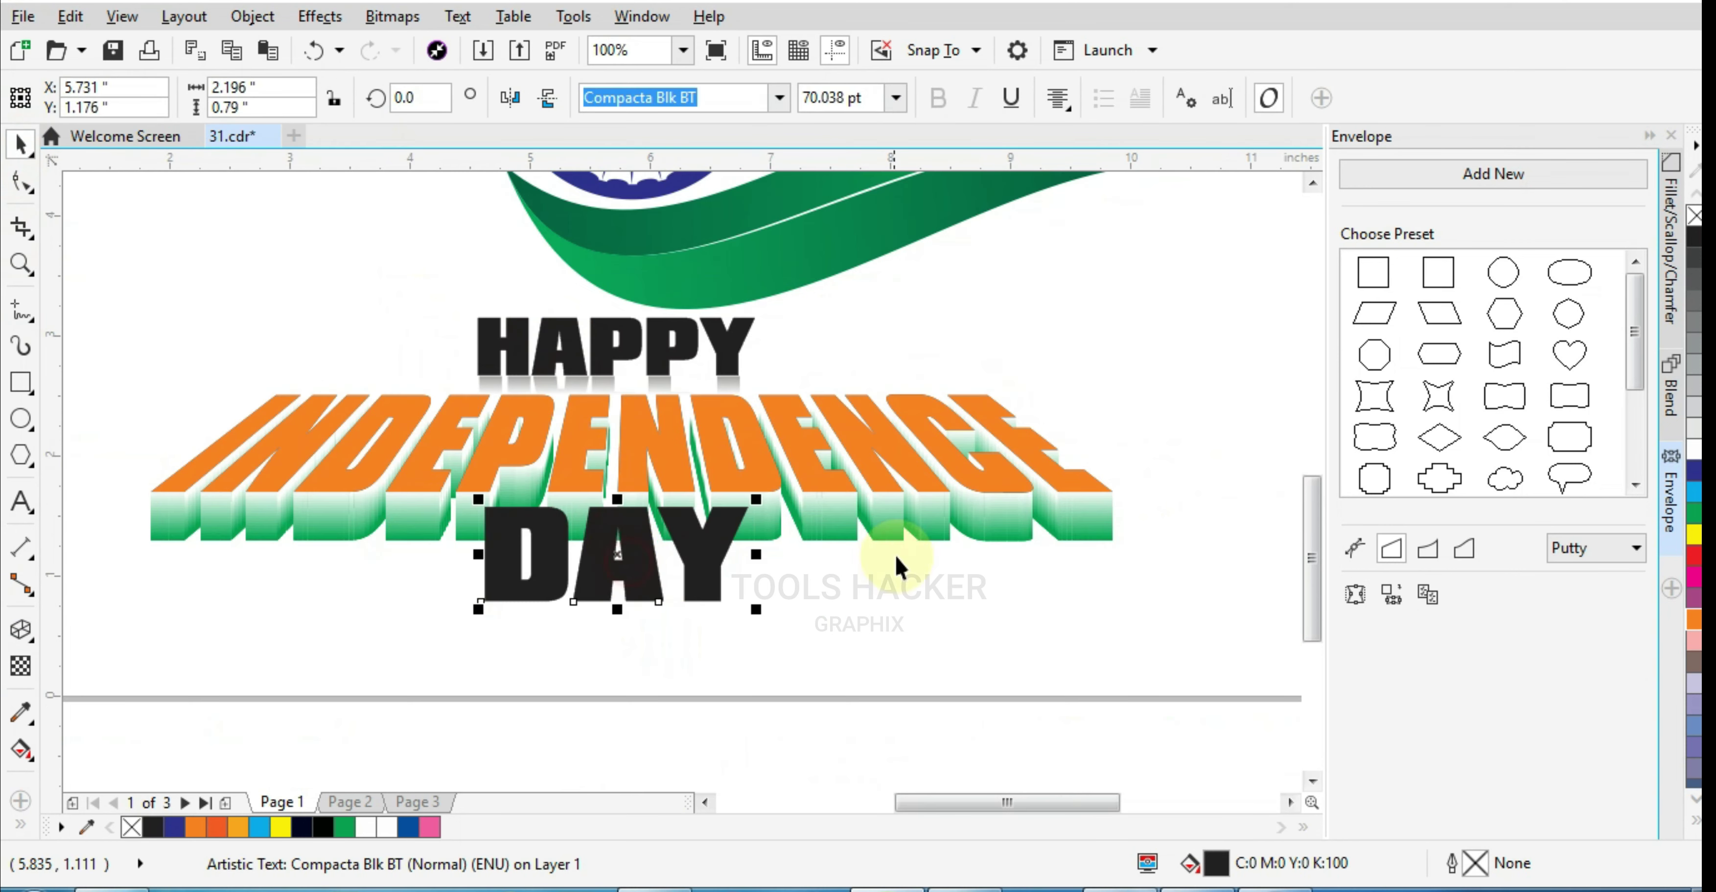
pyautogui.click(1695, 471)
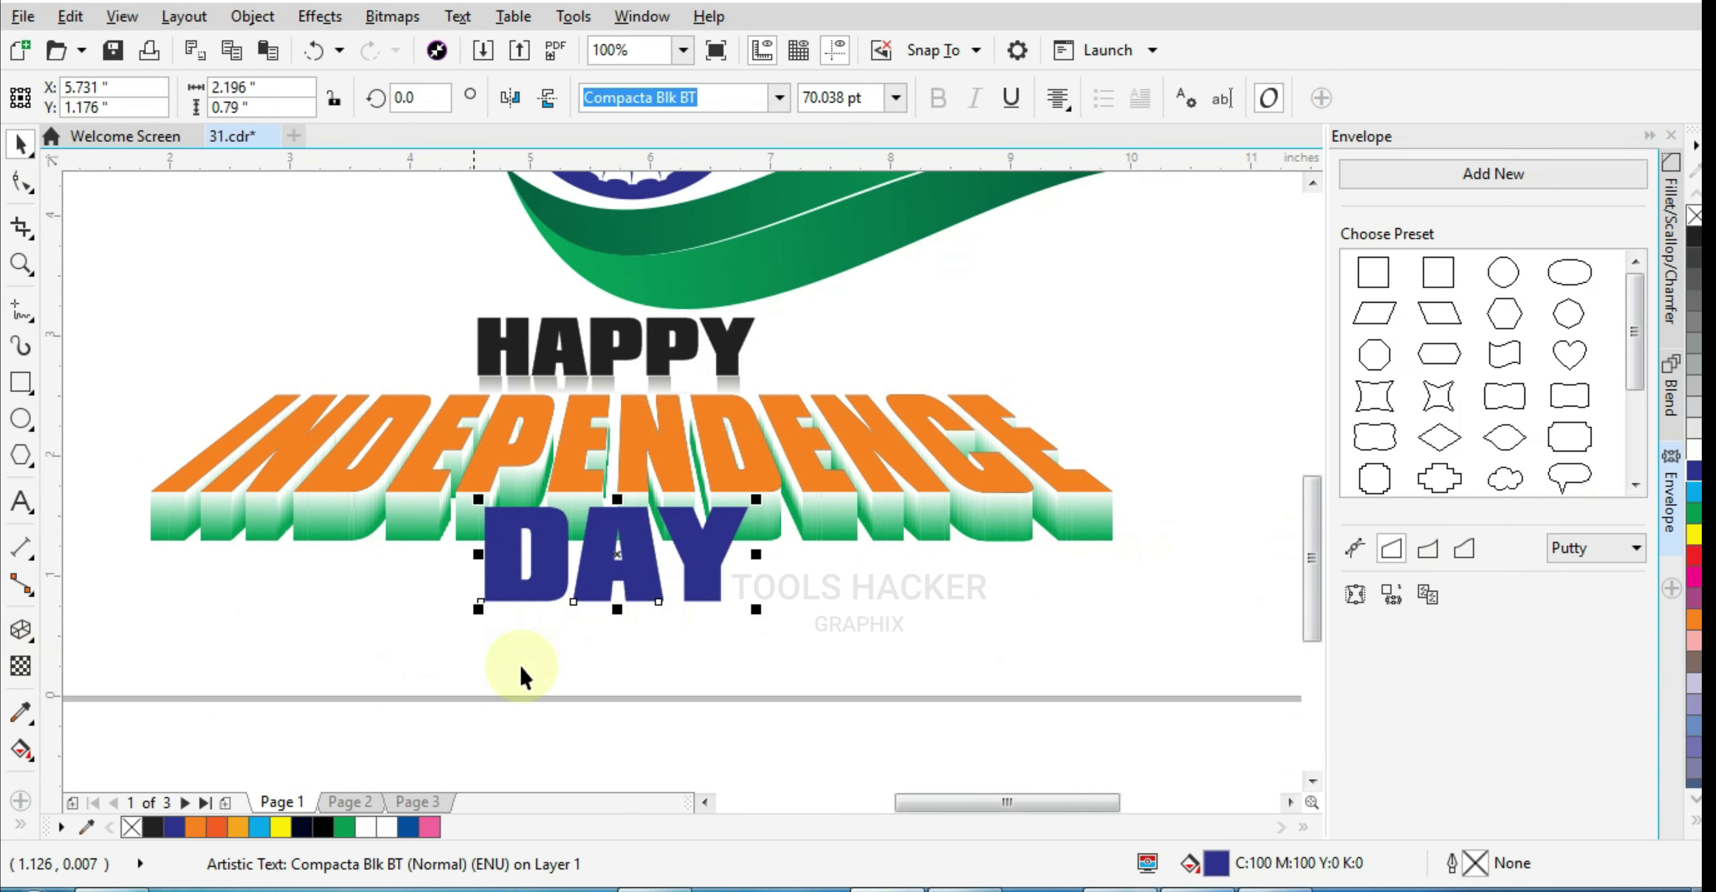
pyautogui.moveTo(617, 499); pyautogui.dragTo(617, 603)
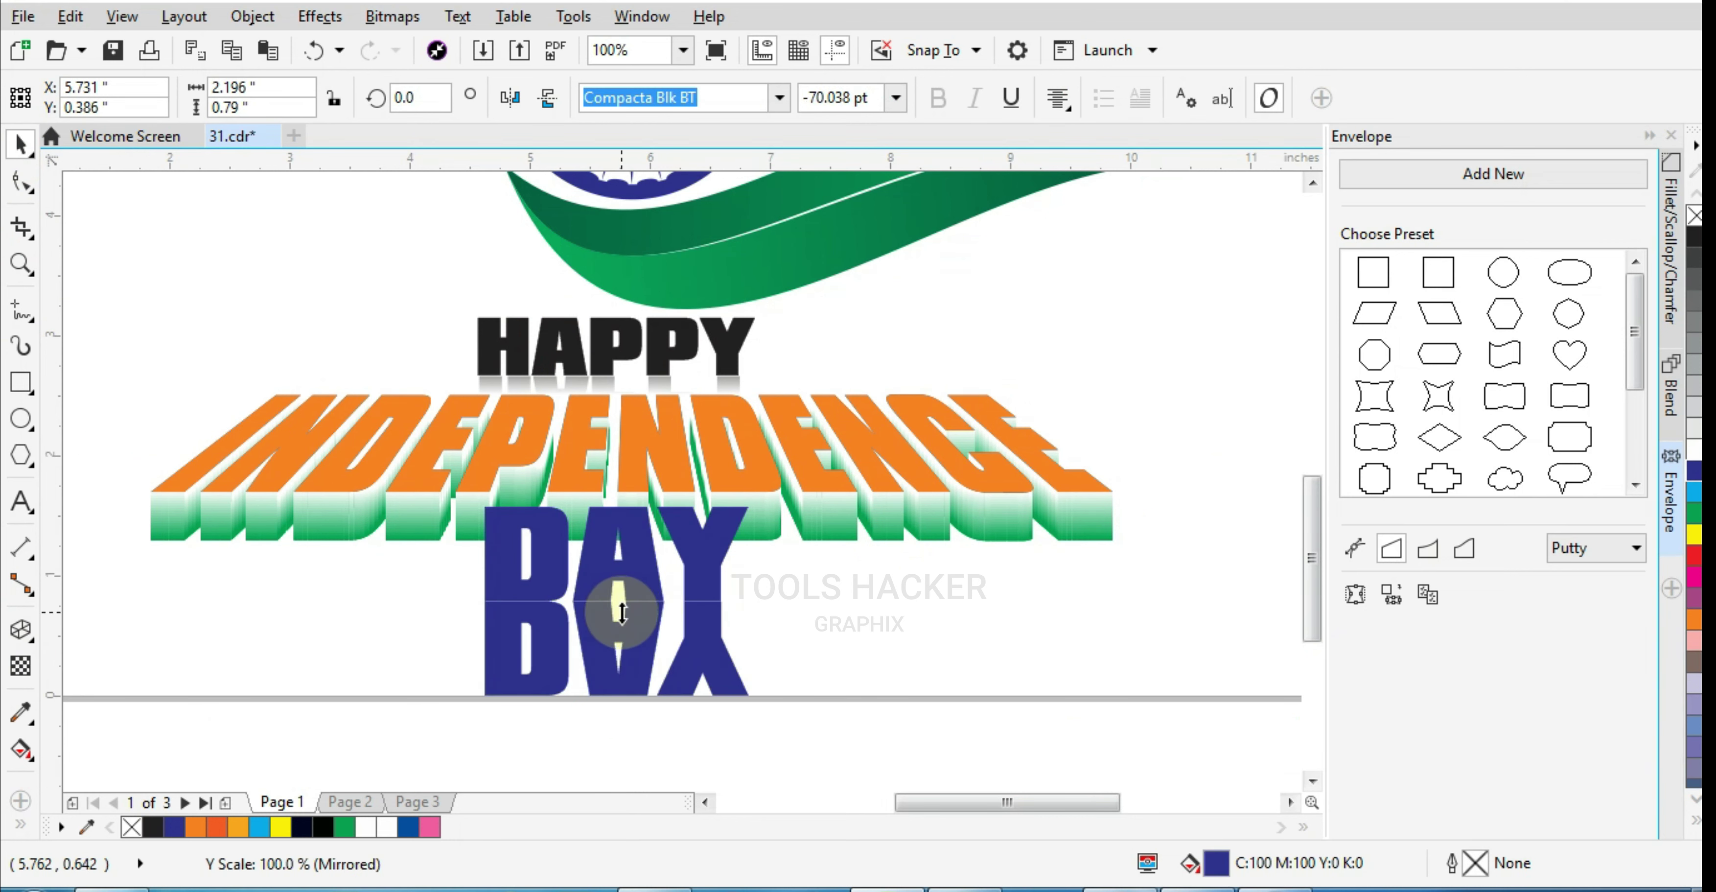
# Fade the mirrored DAY copy downward with a linear transparency to form its reflection
pyautogui.click(20, 664)
pyautogui.moveTo(601, 519); pyautogui.dragTo(602, 608)
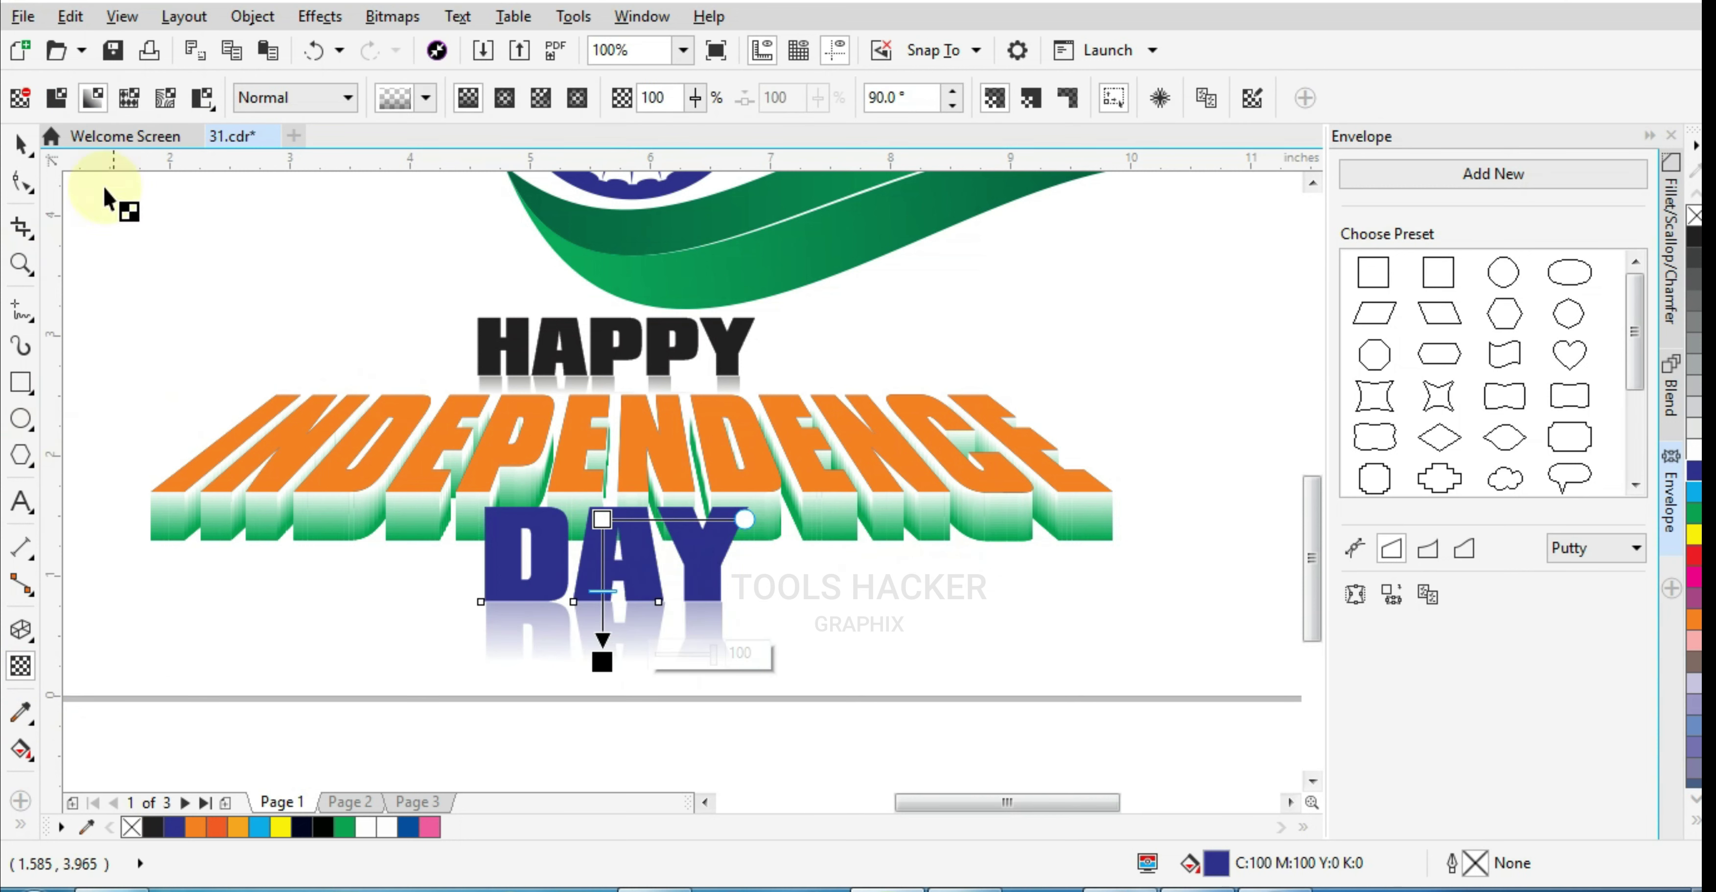
pyautogui.click(21, 143)
pyautogui.click(980, 717)
# Centre the HAPPY, INDEPENDENCE and DAY text with their reflections horizontally on the Ashoka Chakra
pyautogui.scroll(-2, 695, 666)
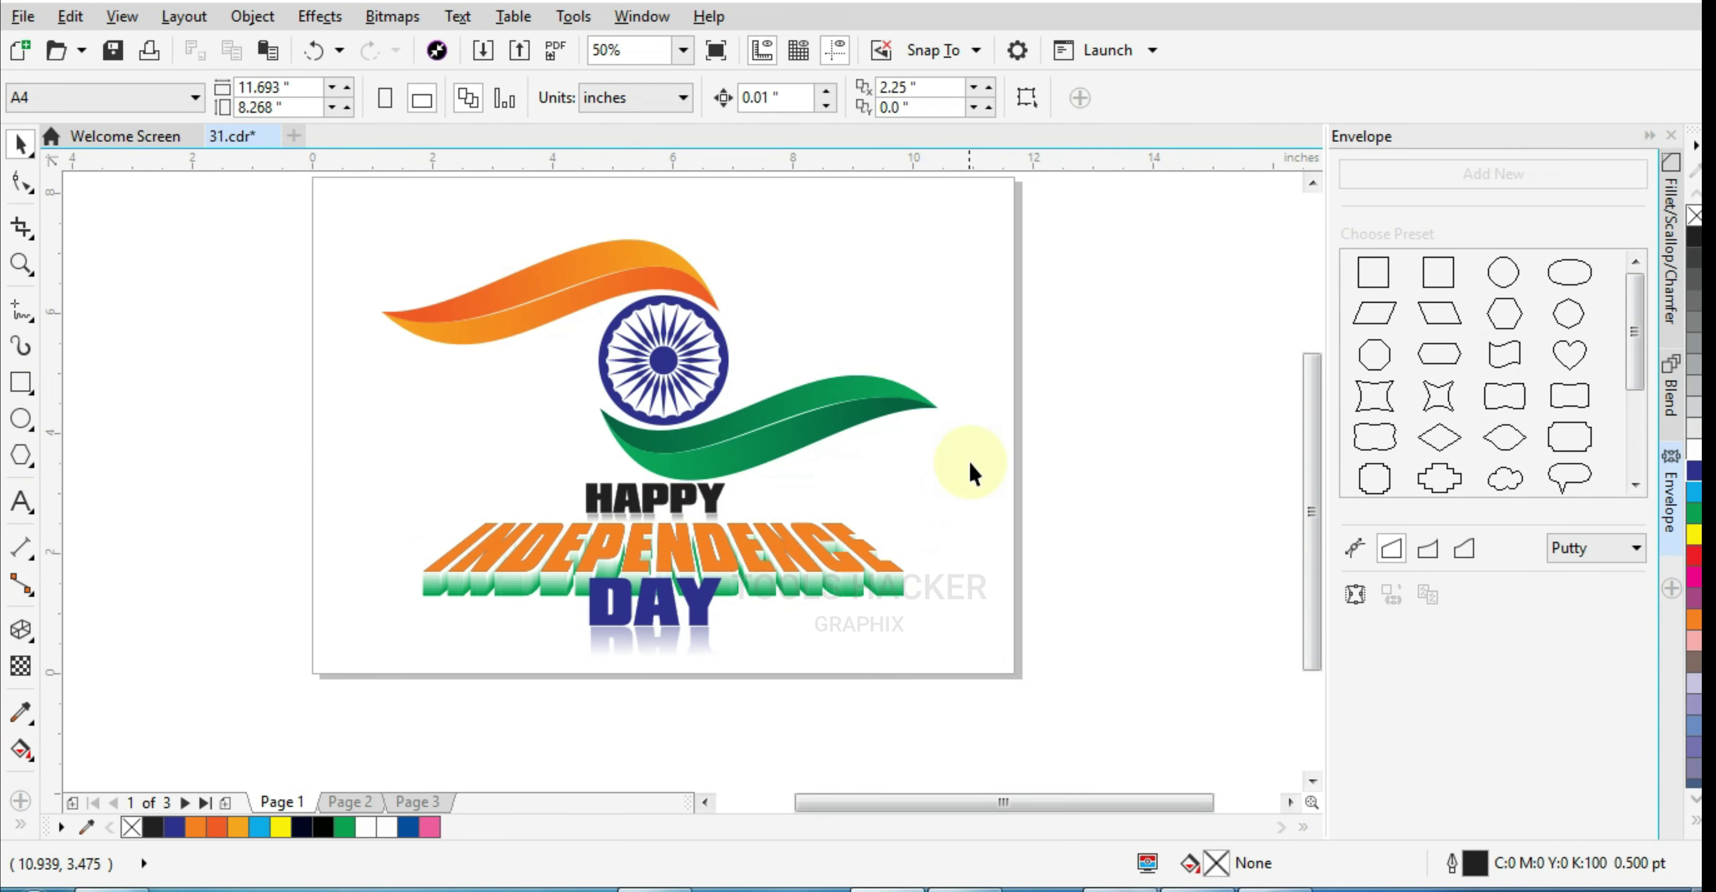
pyautogui.moveTo(973, 472); pyautogui.dragTo(394, 676)
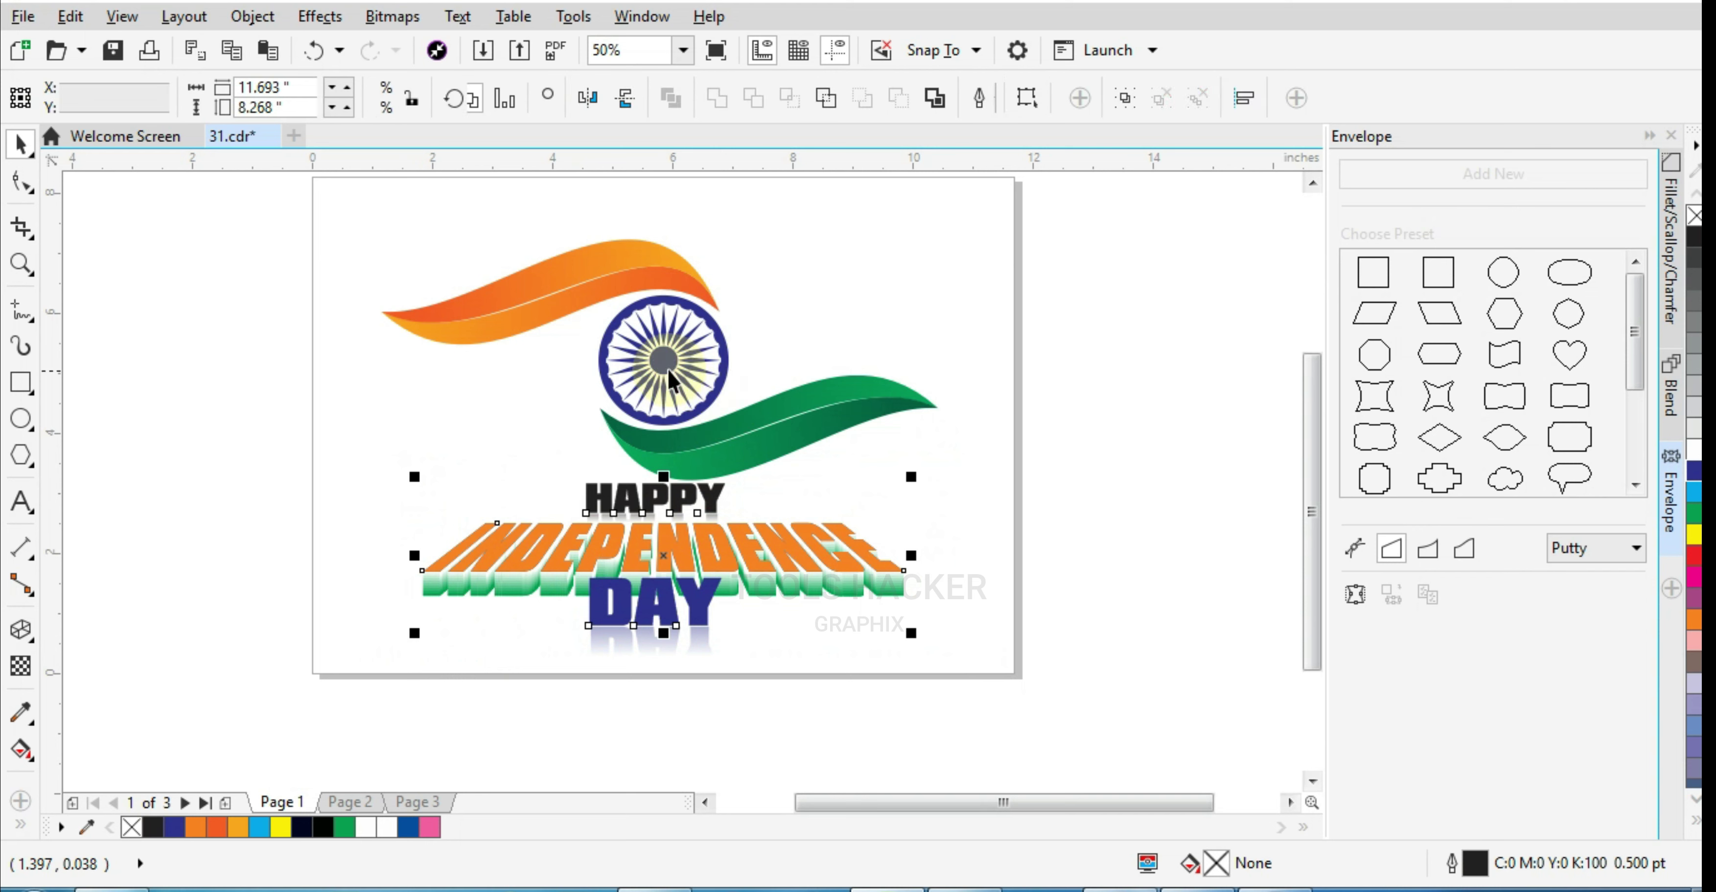
pyautogui.click(1060, 508)
pyautogui.click(20, 263)
pyautogui.moveTo(315, 180); pyautogui.dragTo(991, 678)
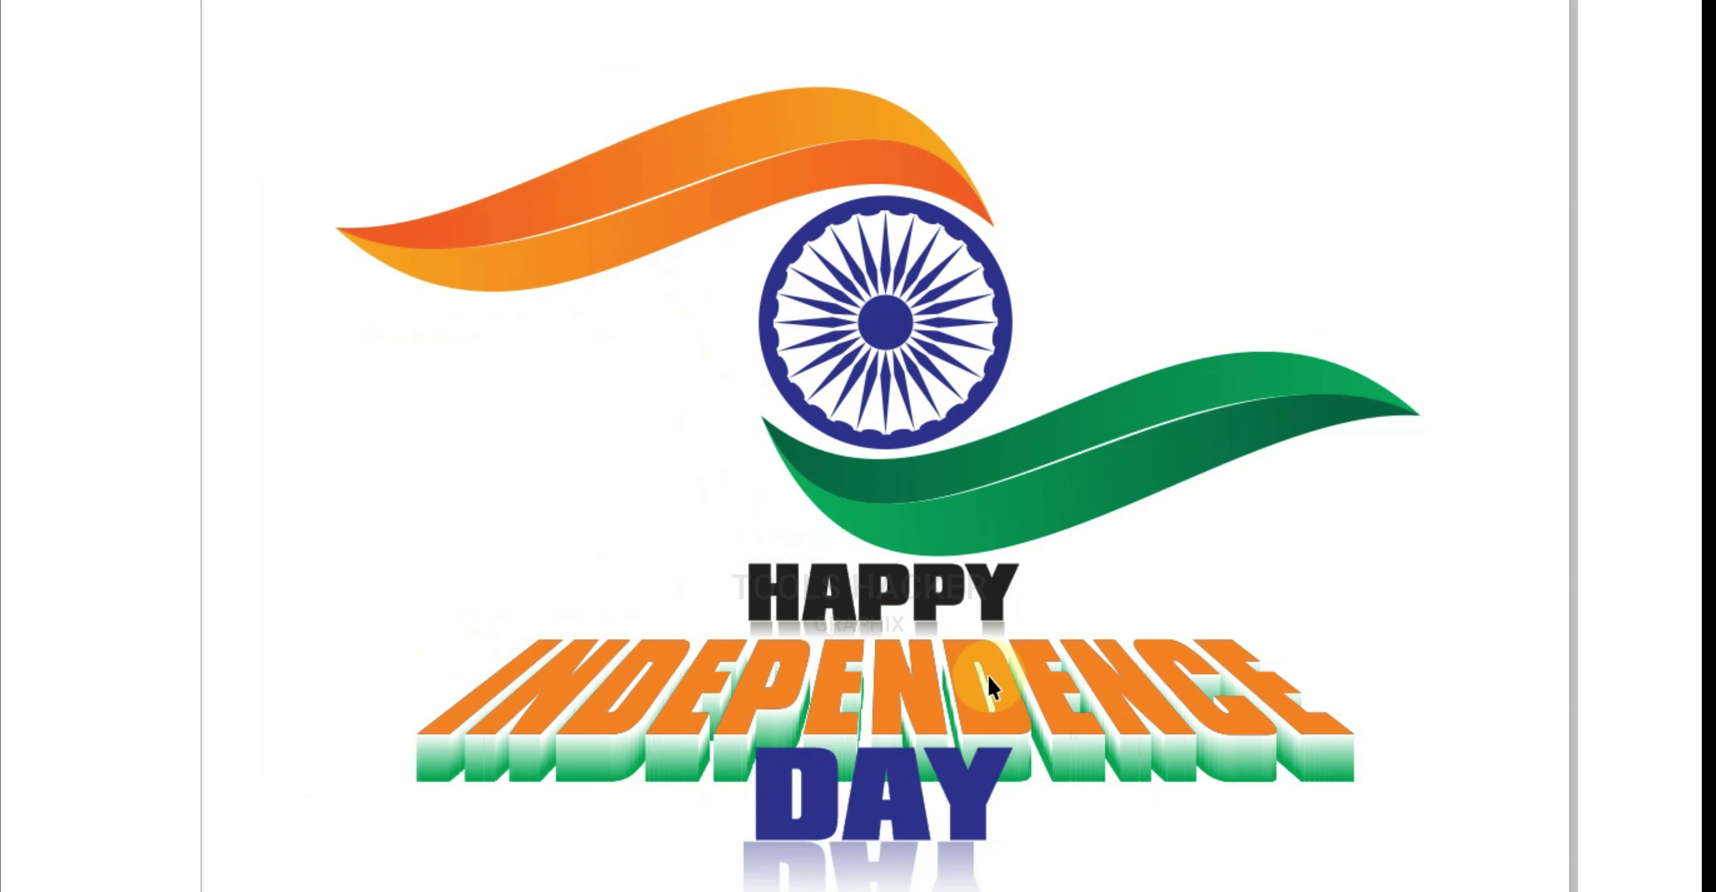